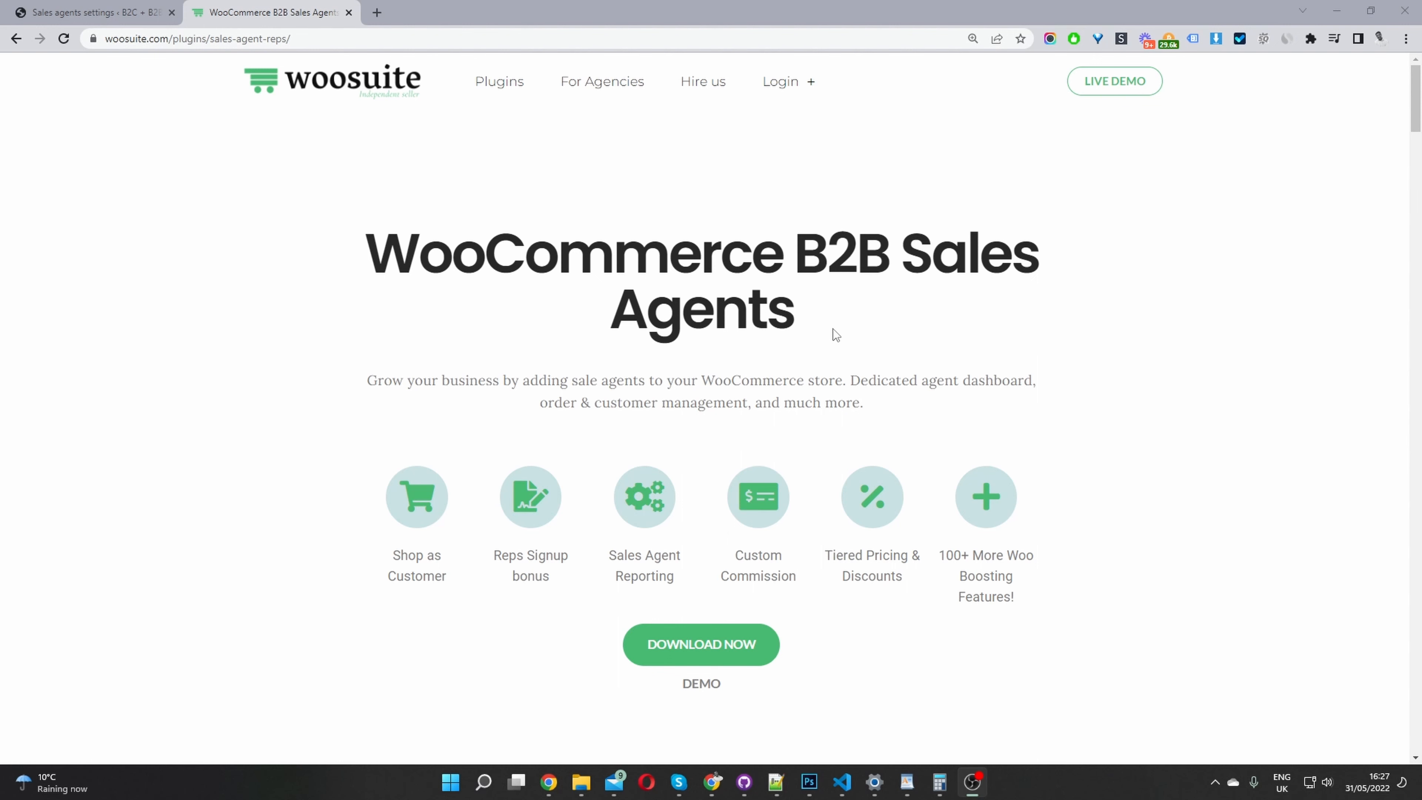
Switch to the WordPress admin site and open Woosuite's Sales Agent settings page.
left_click(95, 11)
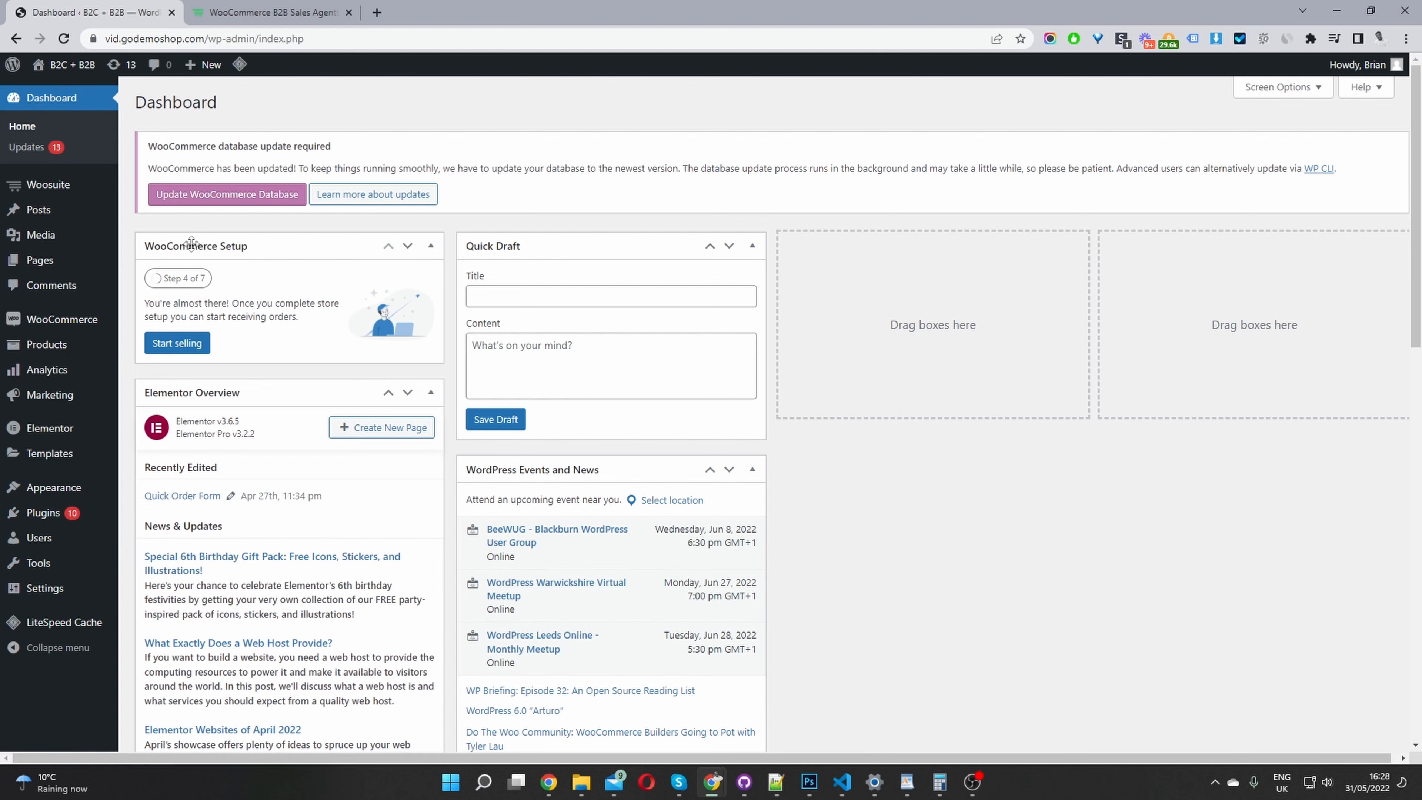
mouse_move(101, 195)
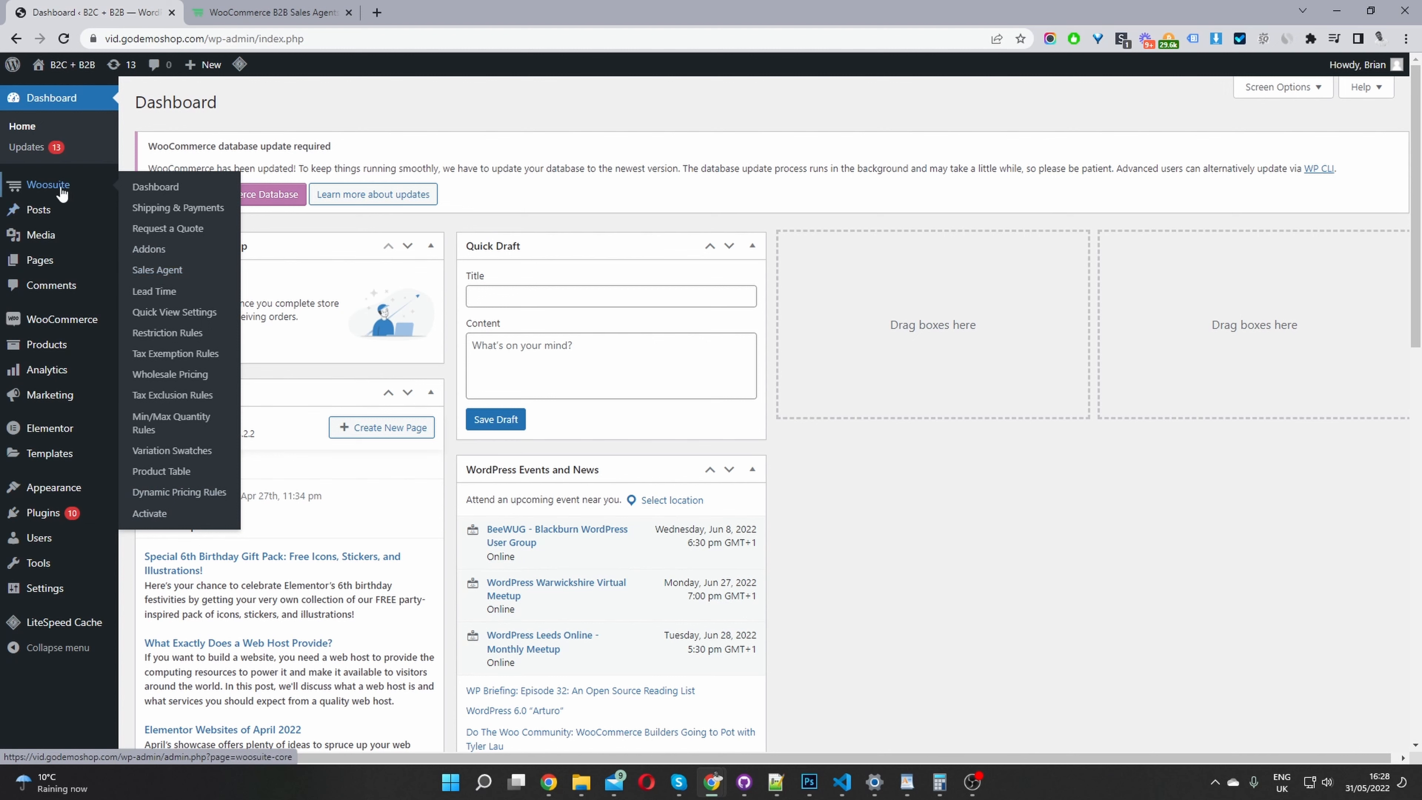
left_click(156, 271)
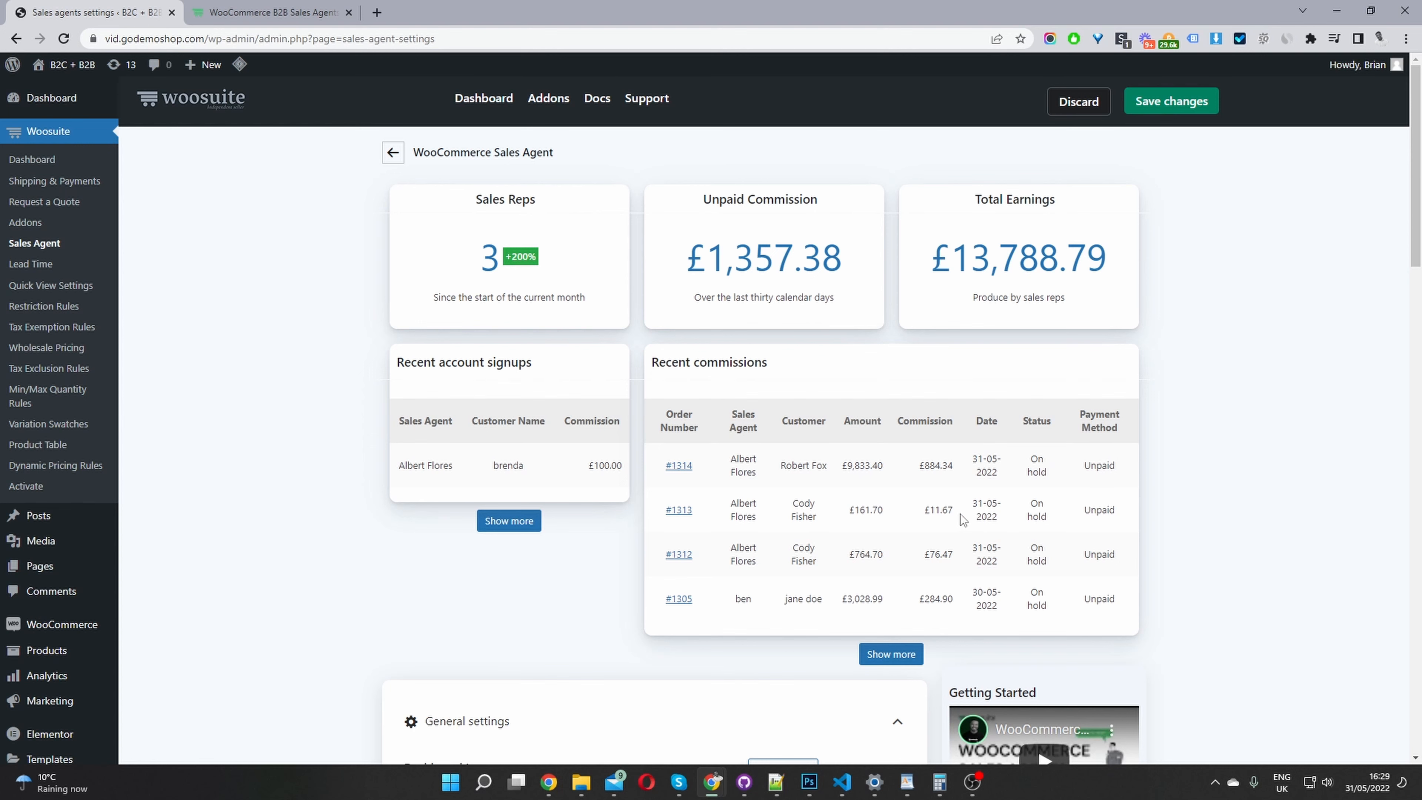
Go through the general settings and choose Username as the default referral format.
scroll(959, 511, "down", 4)
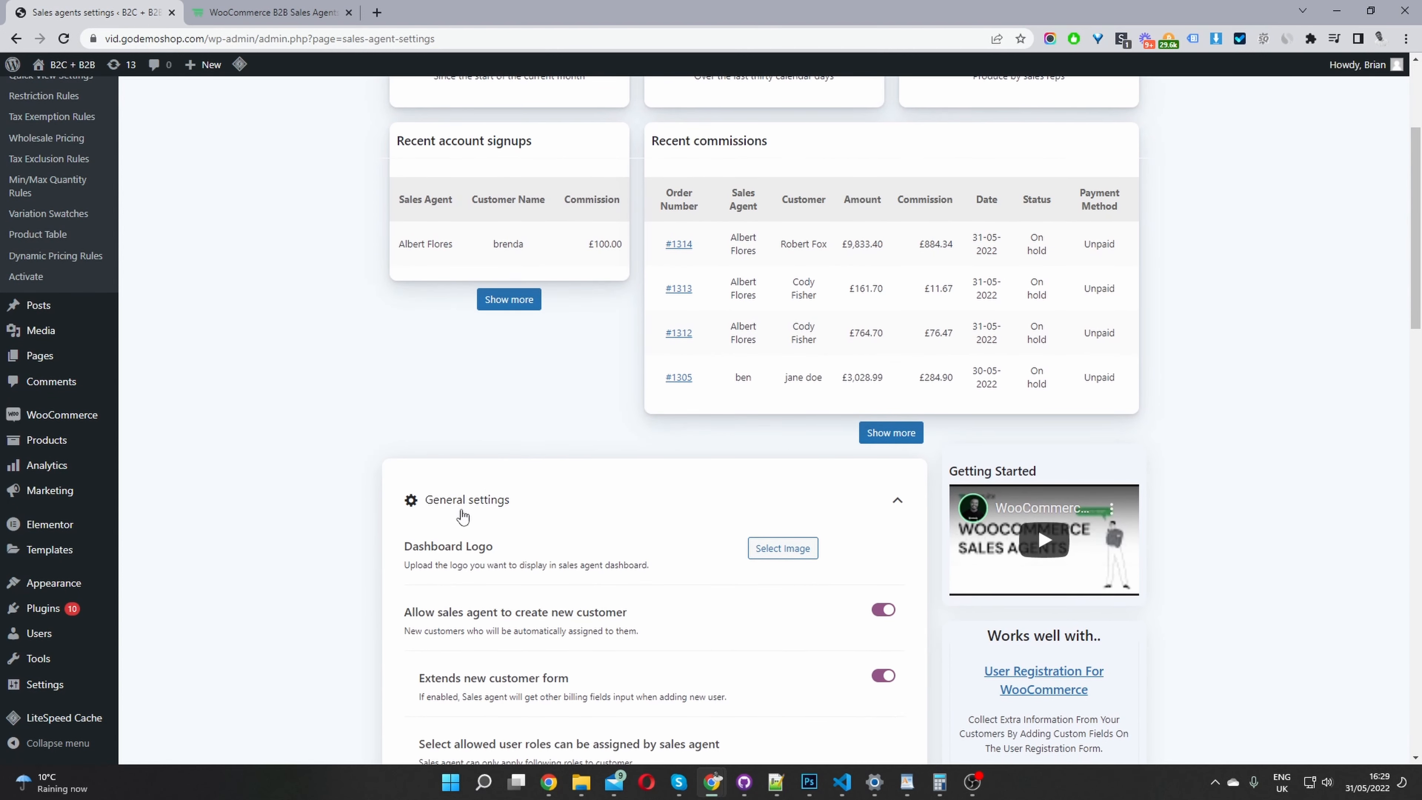
scroll(466, 516, "down", 3)
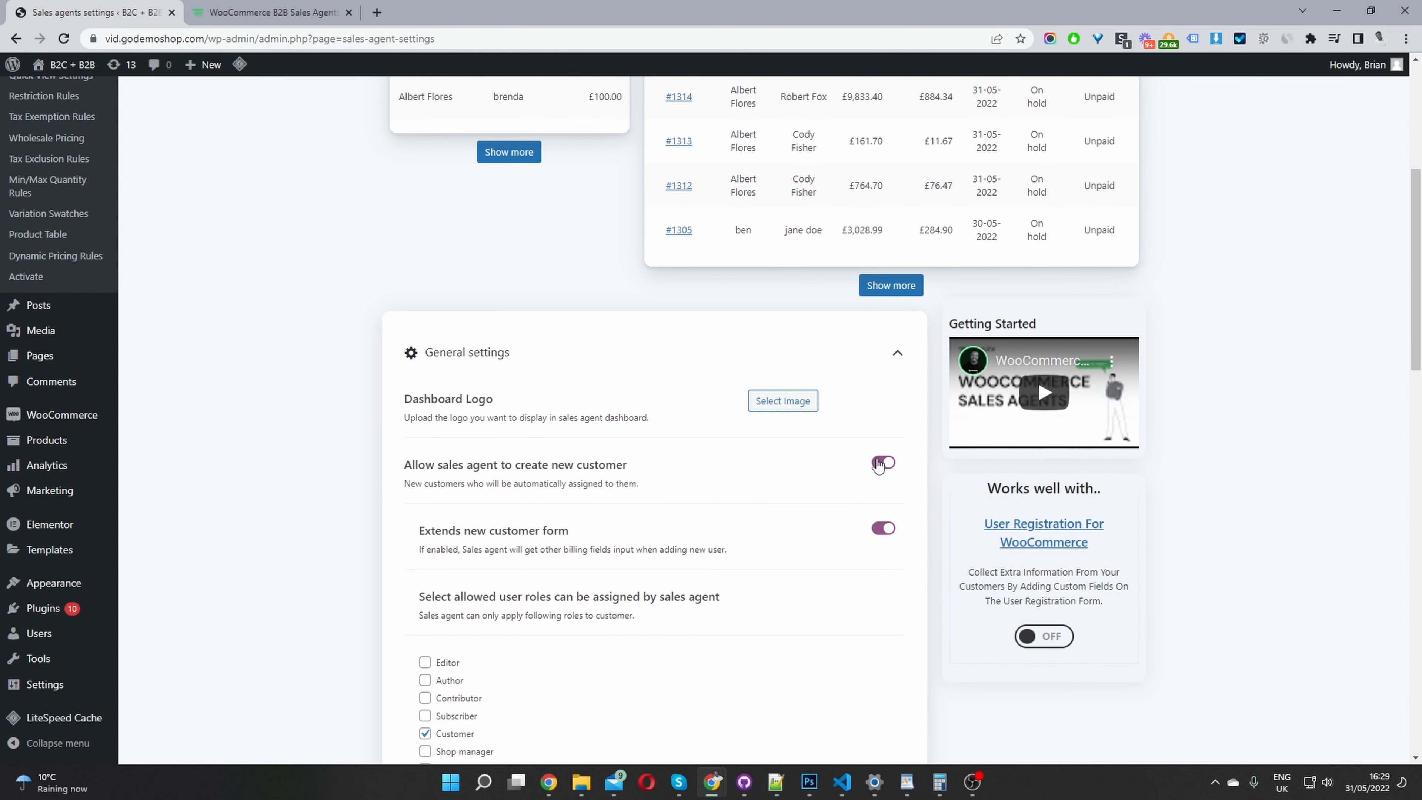
scroll(878, 465, "down", 1)
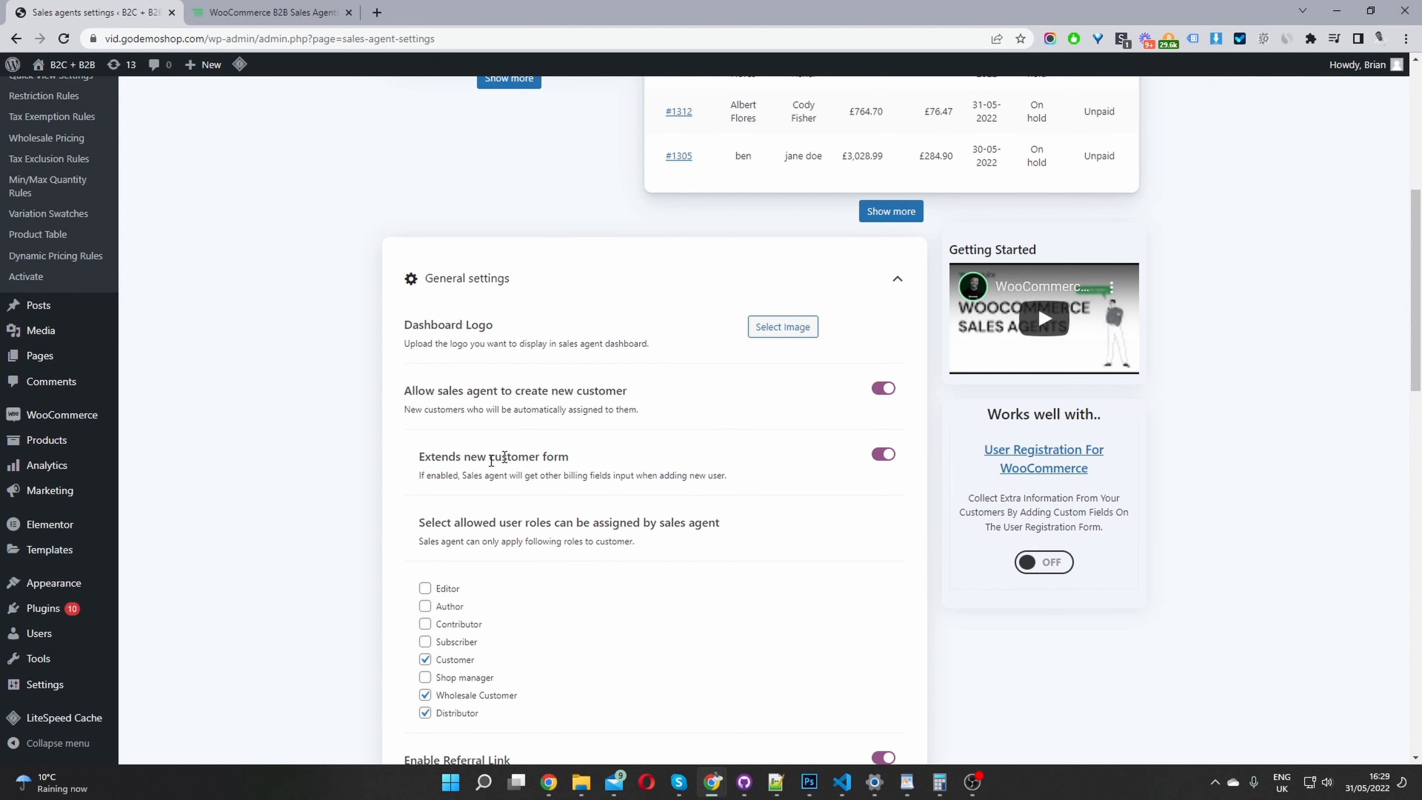
scroll(765, 533, "down", 1)
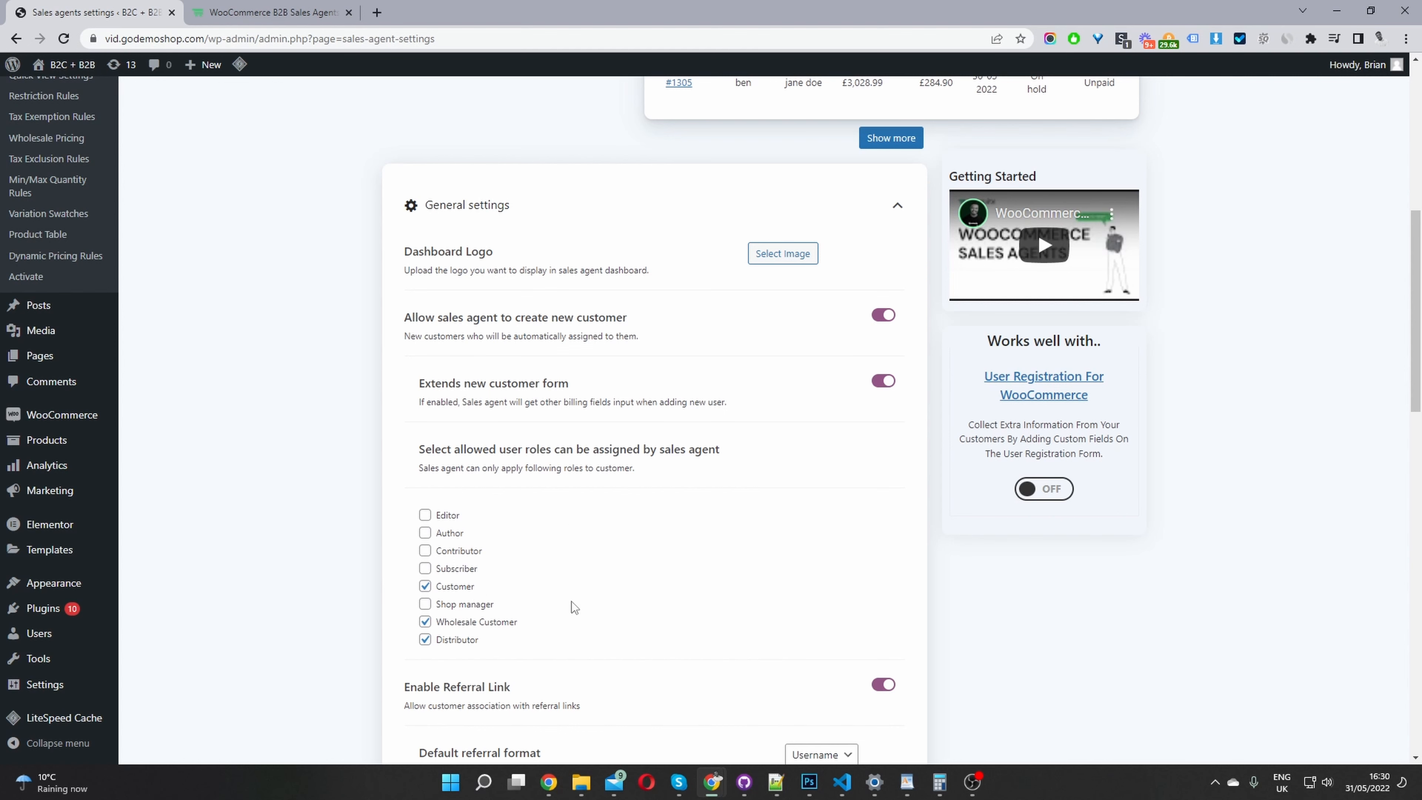
scroll(611, 586, "down", 1)
scroll(611, 586, "down", 5)
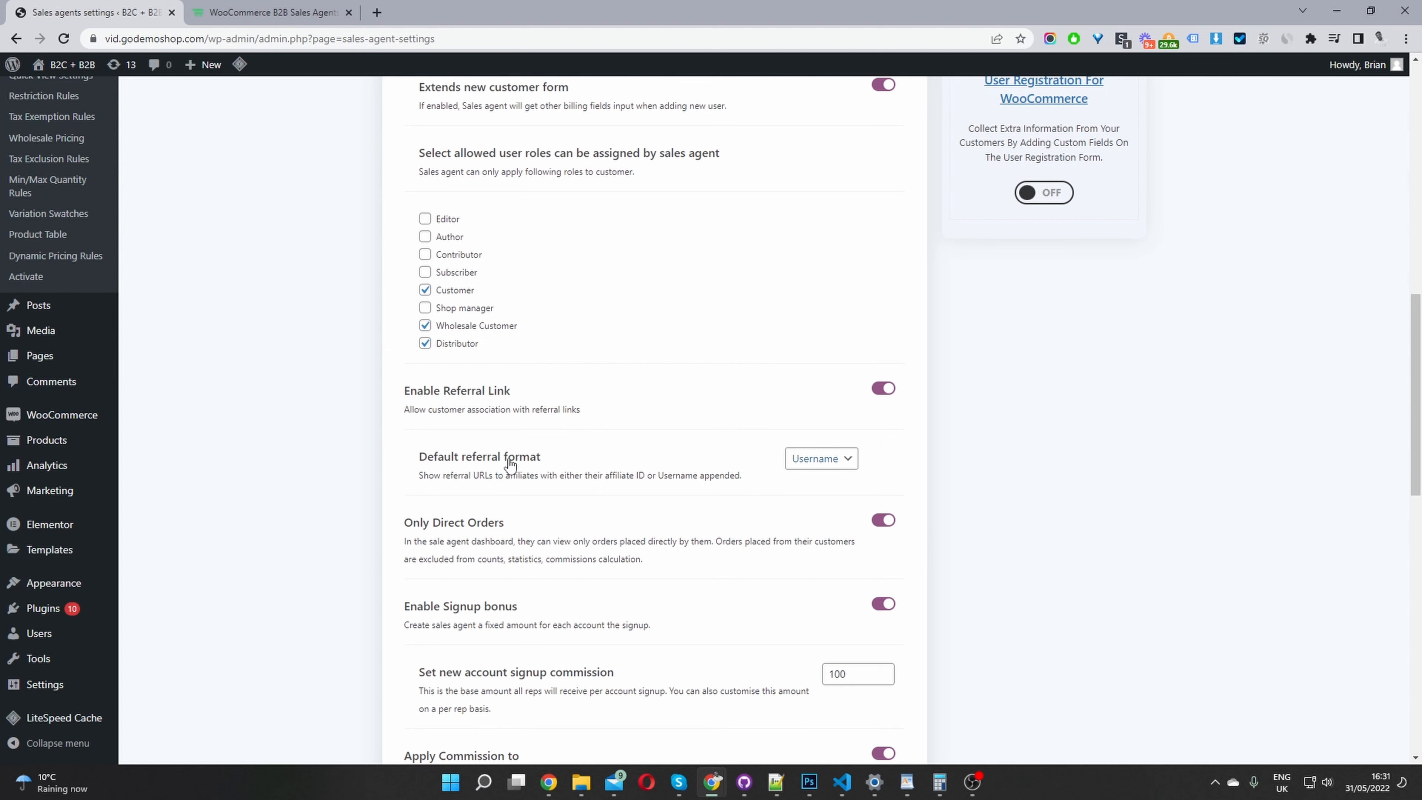
left_click(824, 461)
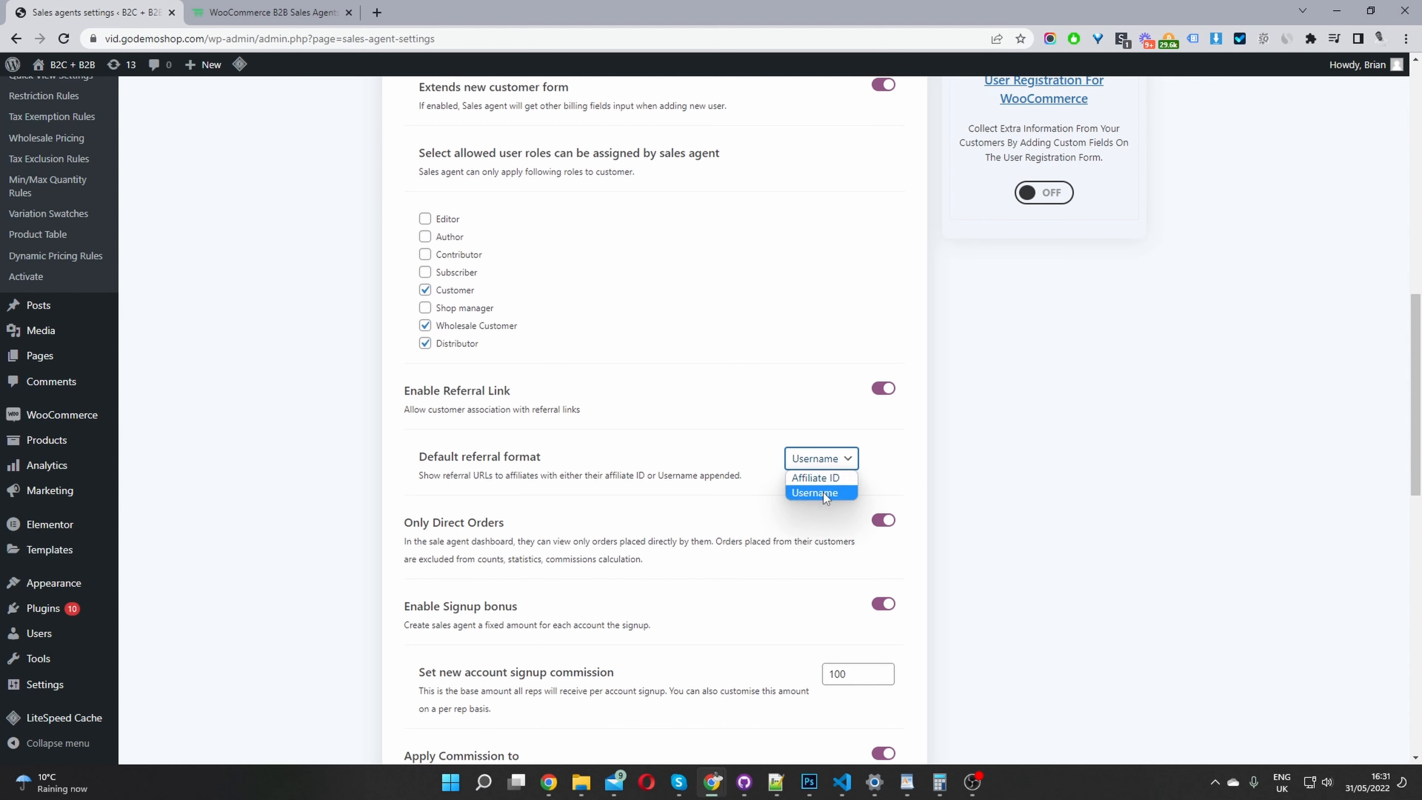
left_click(823, 492)
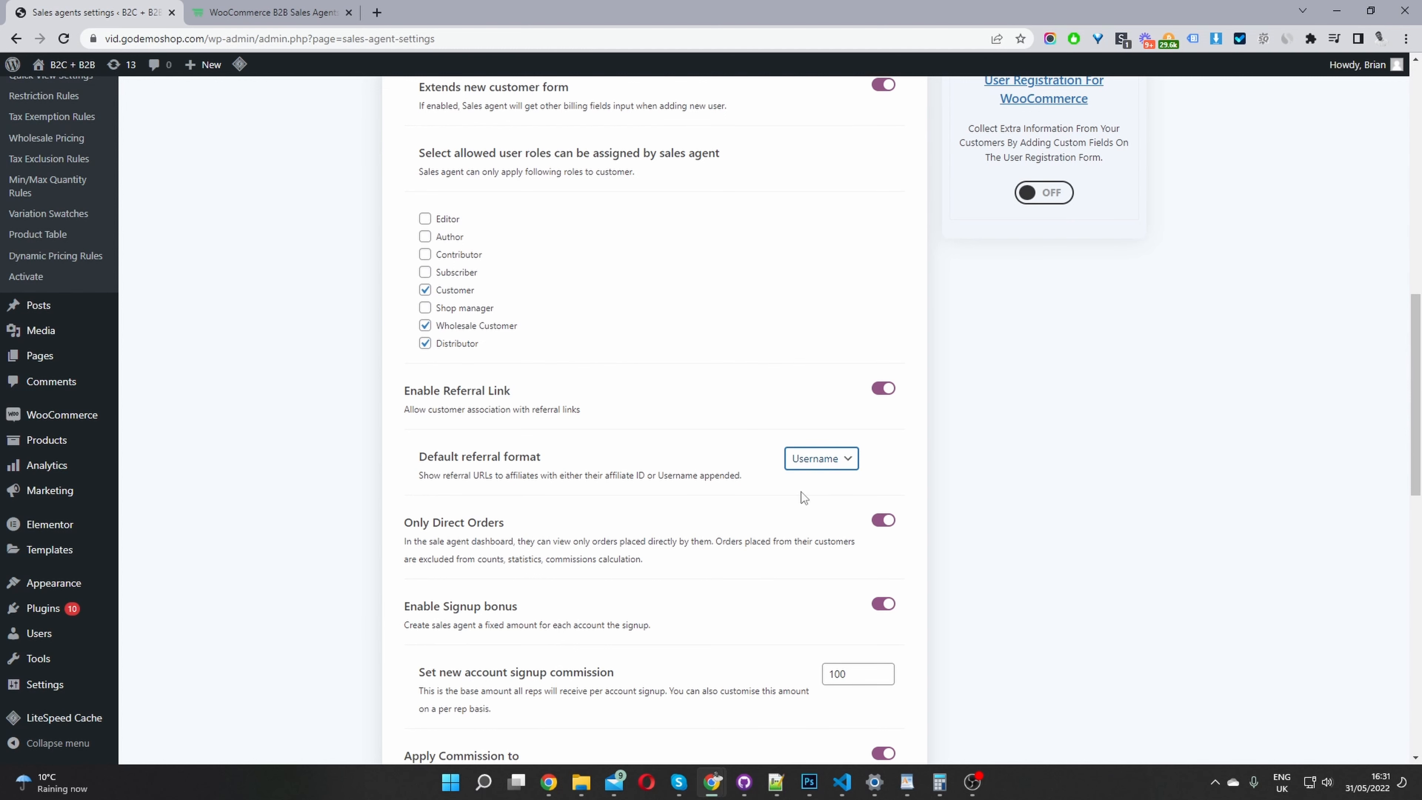
Turn off the Only Direct Orders option in the general settings.
scroll(800, 492, "down", 1)
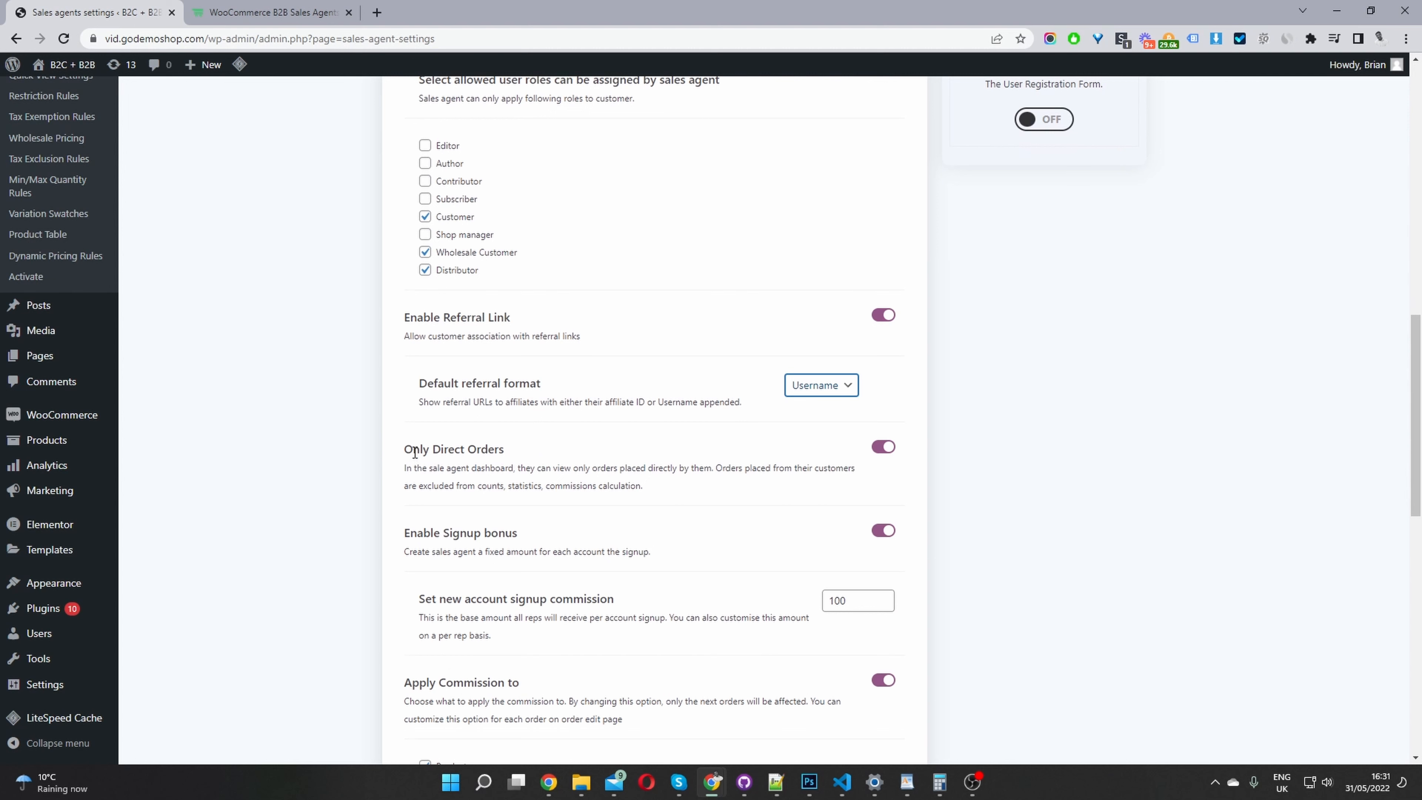
left_click_drag(414, 449, 501, 448)
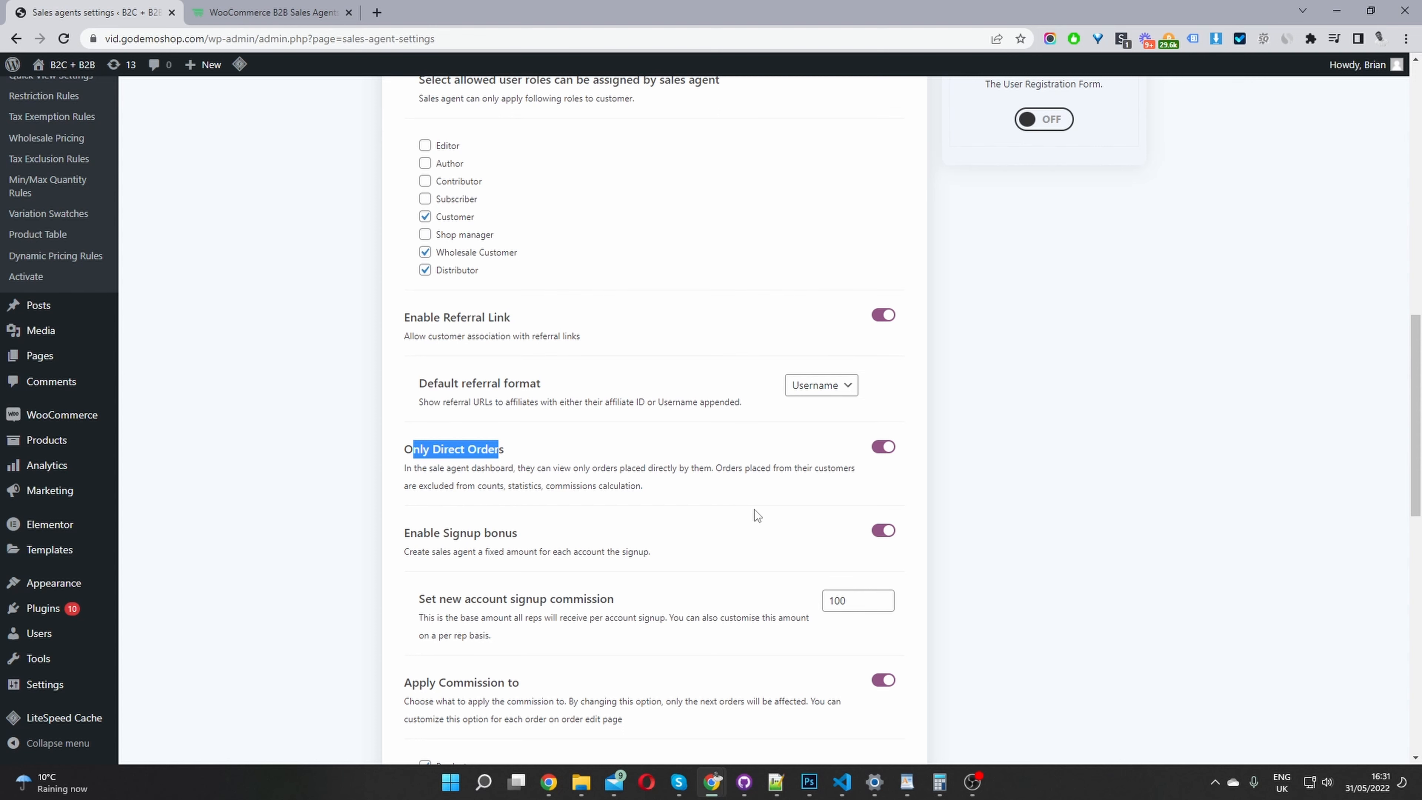
scroll(726, 386, "up", 15)
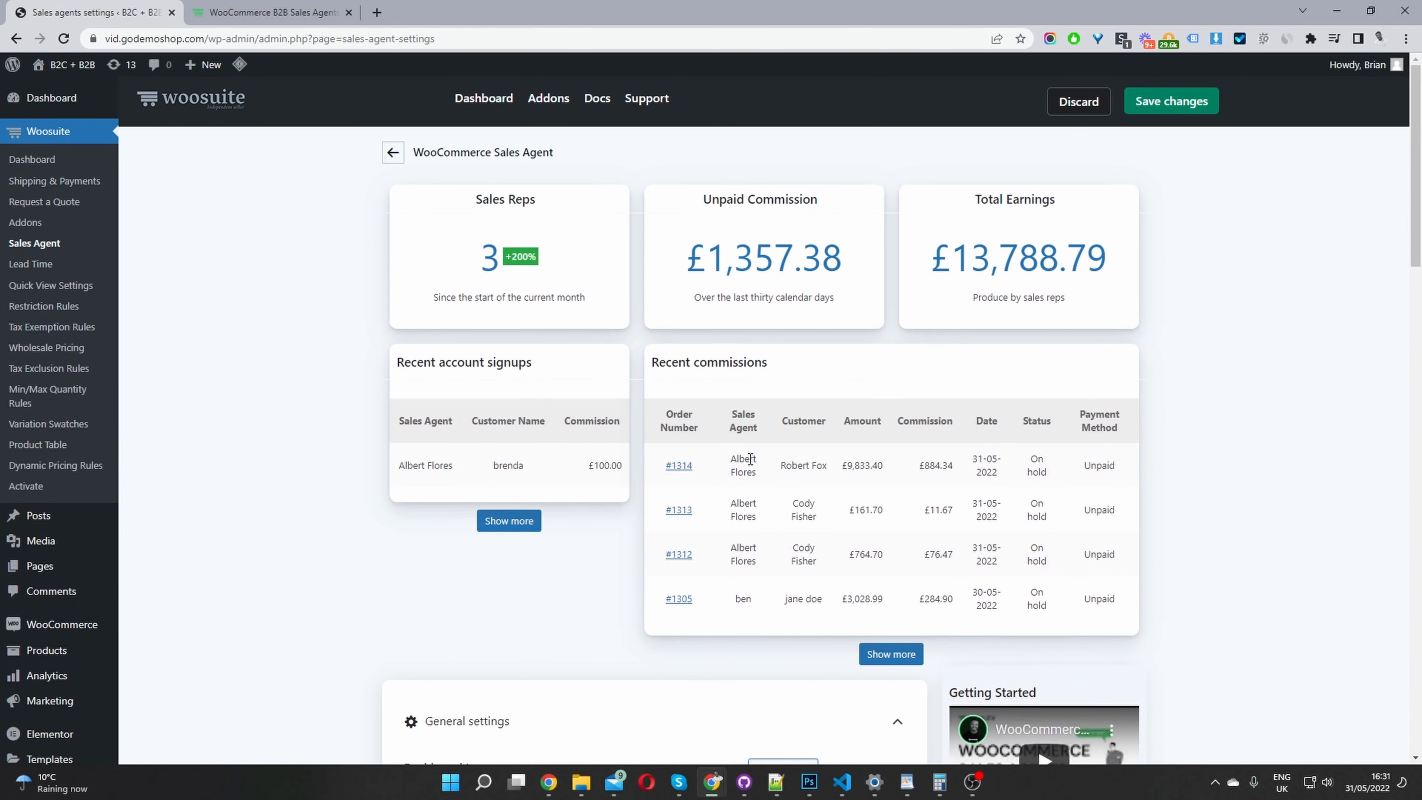
scroll(745, 462, "down", 9)
scroll(751, 467, "down", 3)
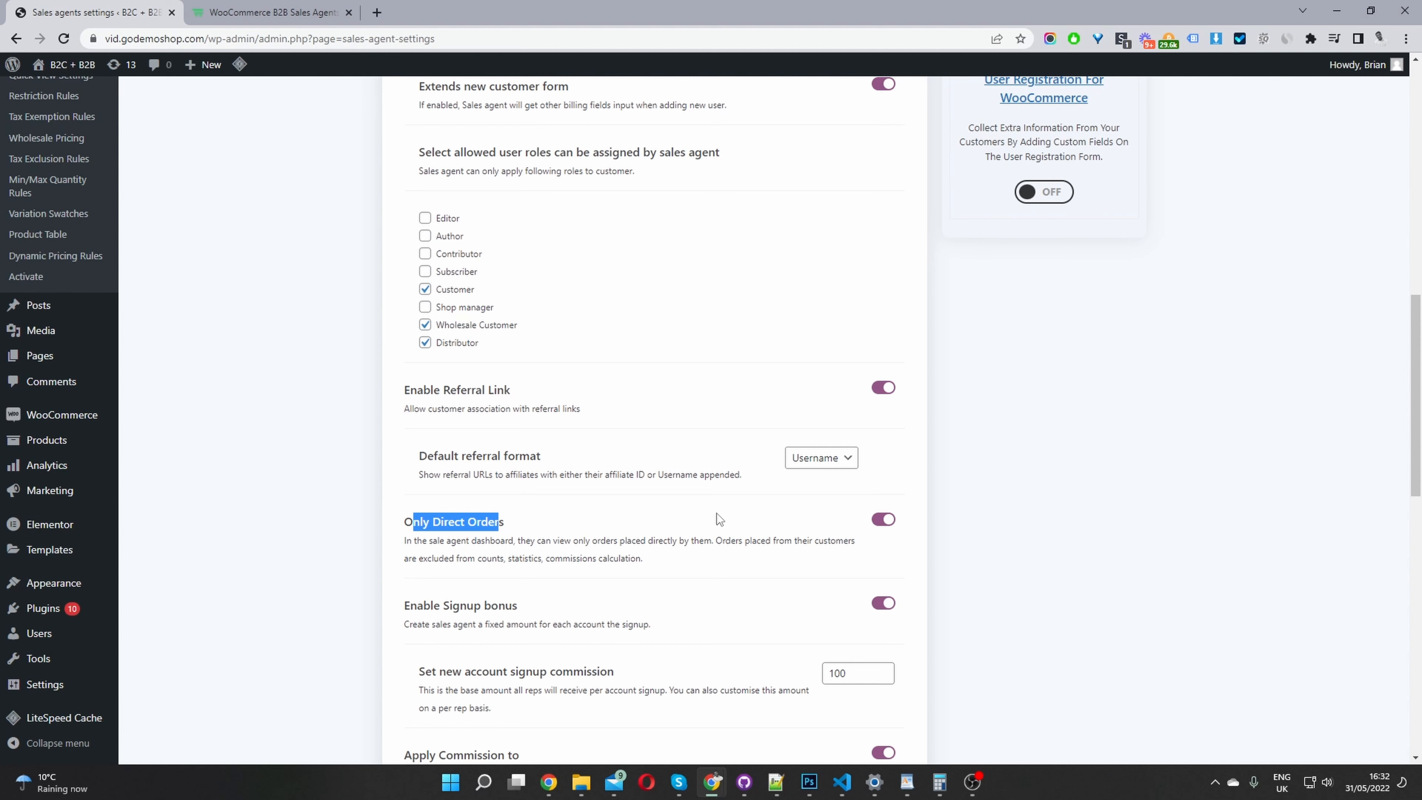
left_click(878, 524)
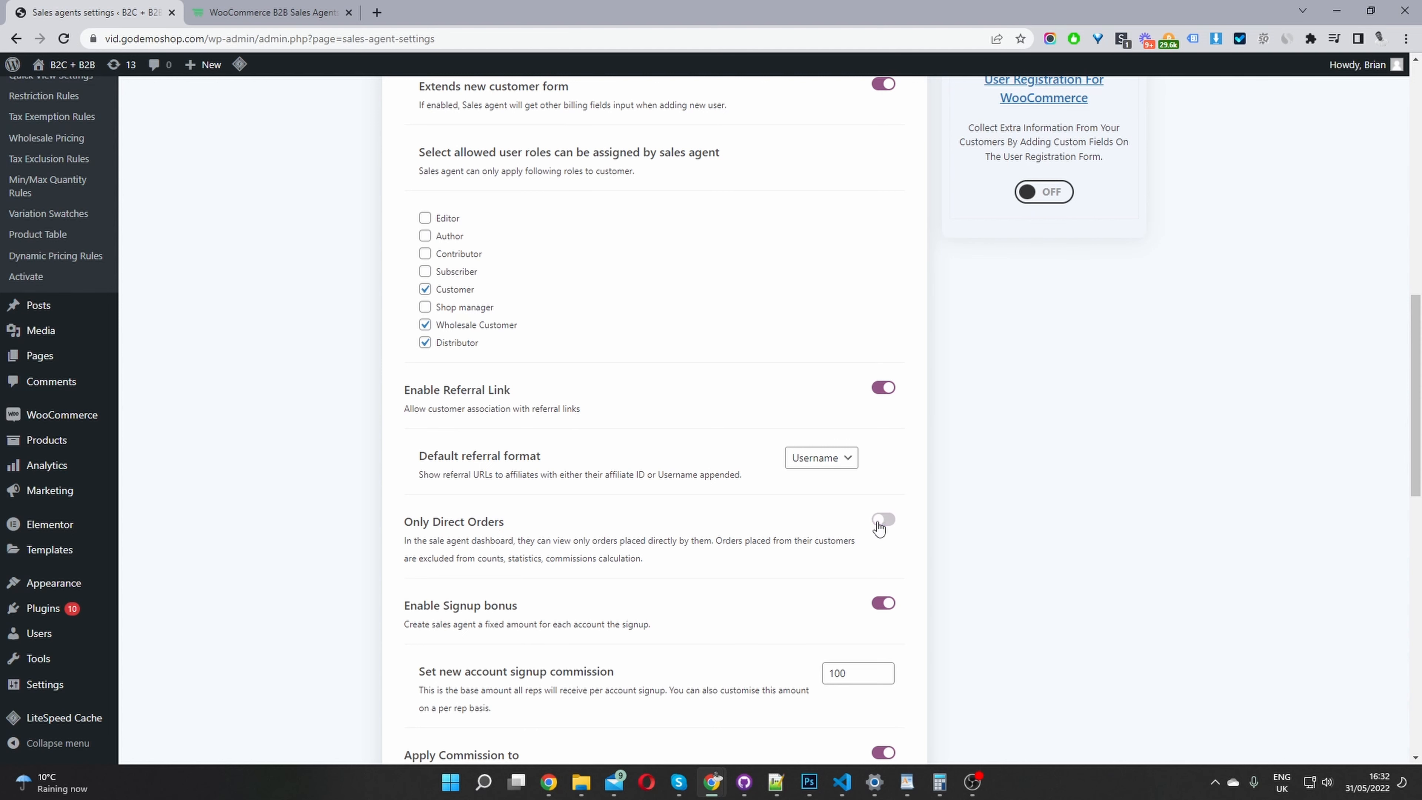
Check the new account signup commission amount and try turning off the signup bonus.
scroll(851, 537, "down", 3)
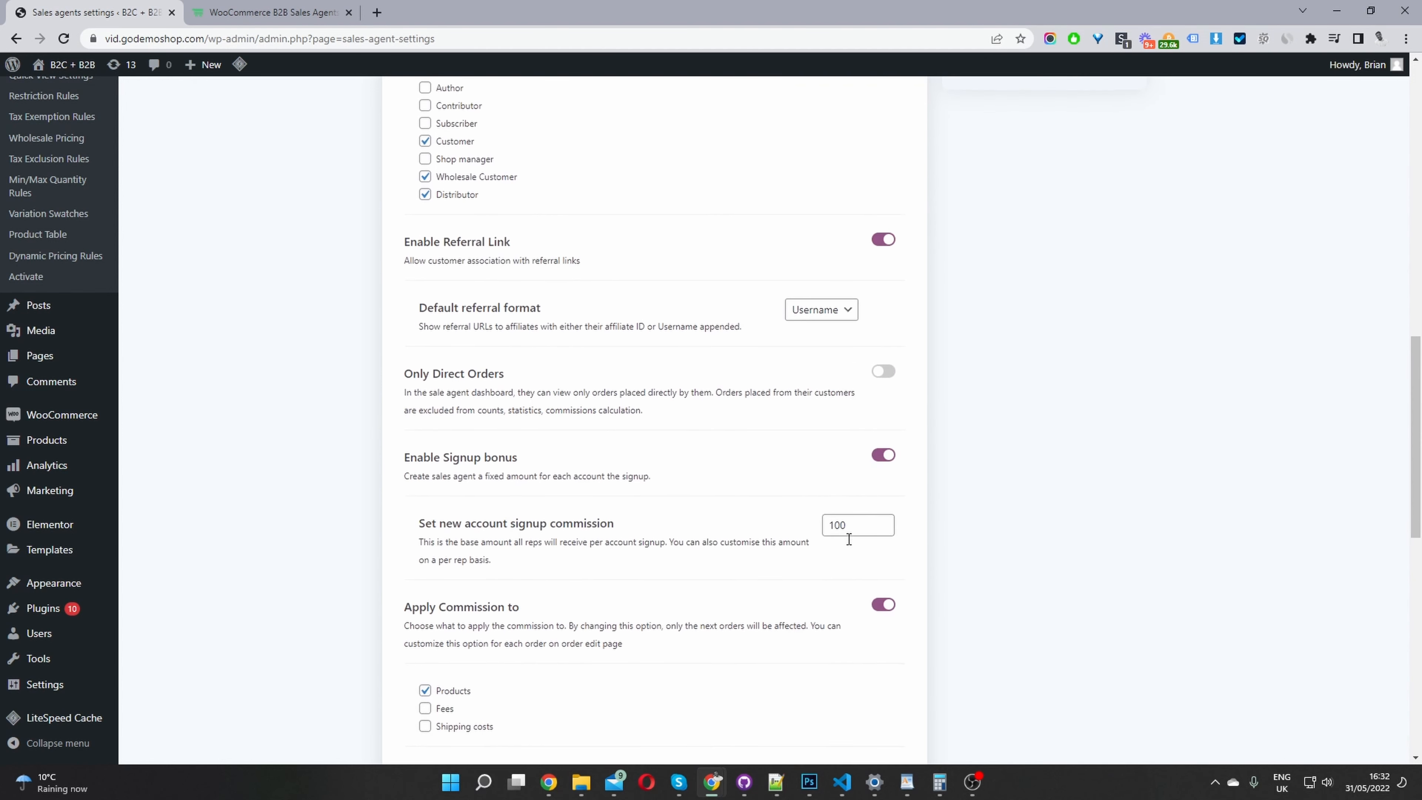
scroll(429, 413, "down", 1)
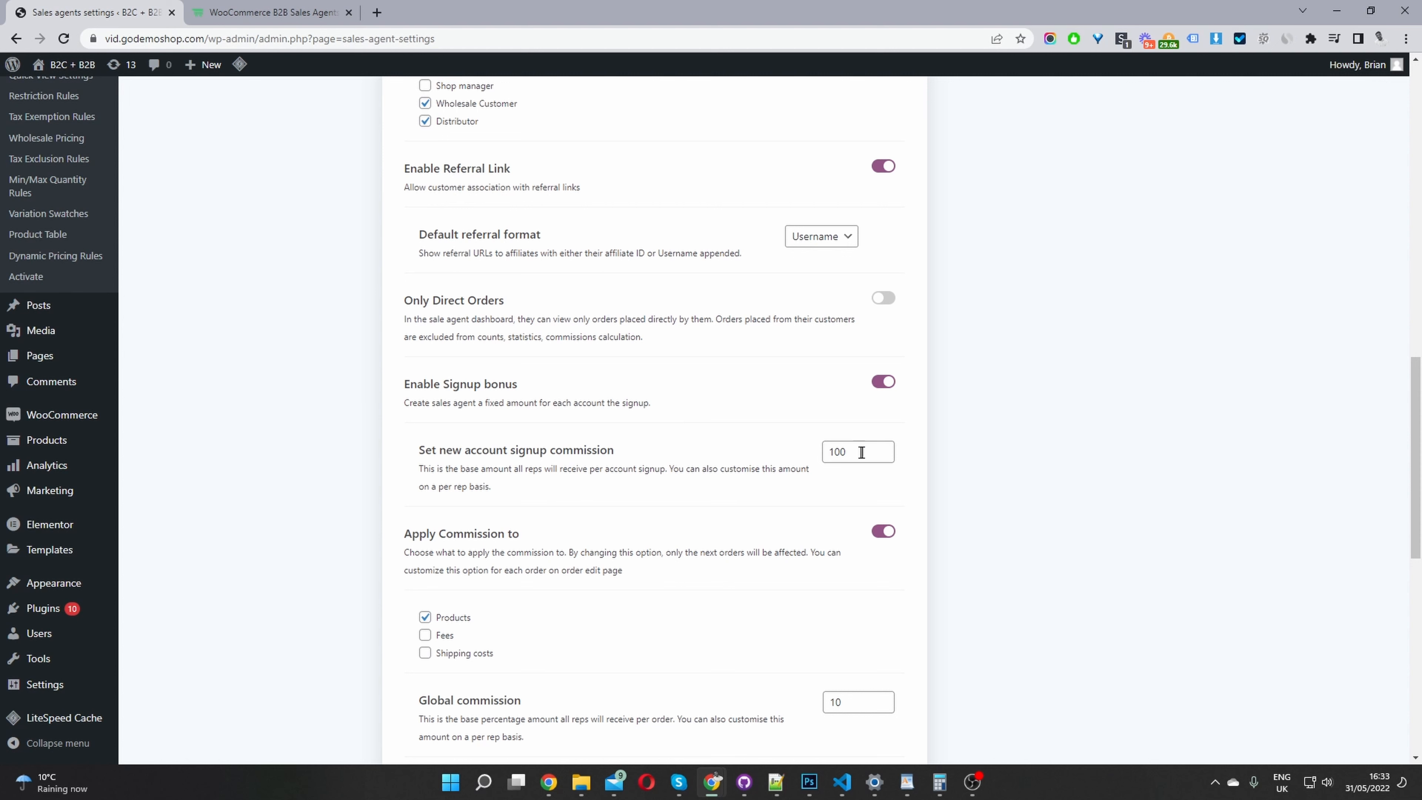
left_click_drag(849, 454, 819, 453)
scroll(862, 491, "down", 4)
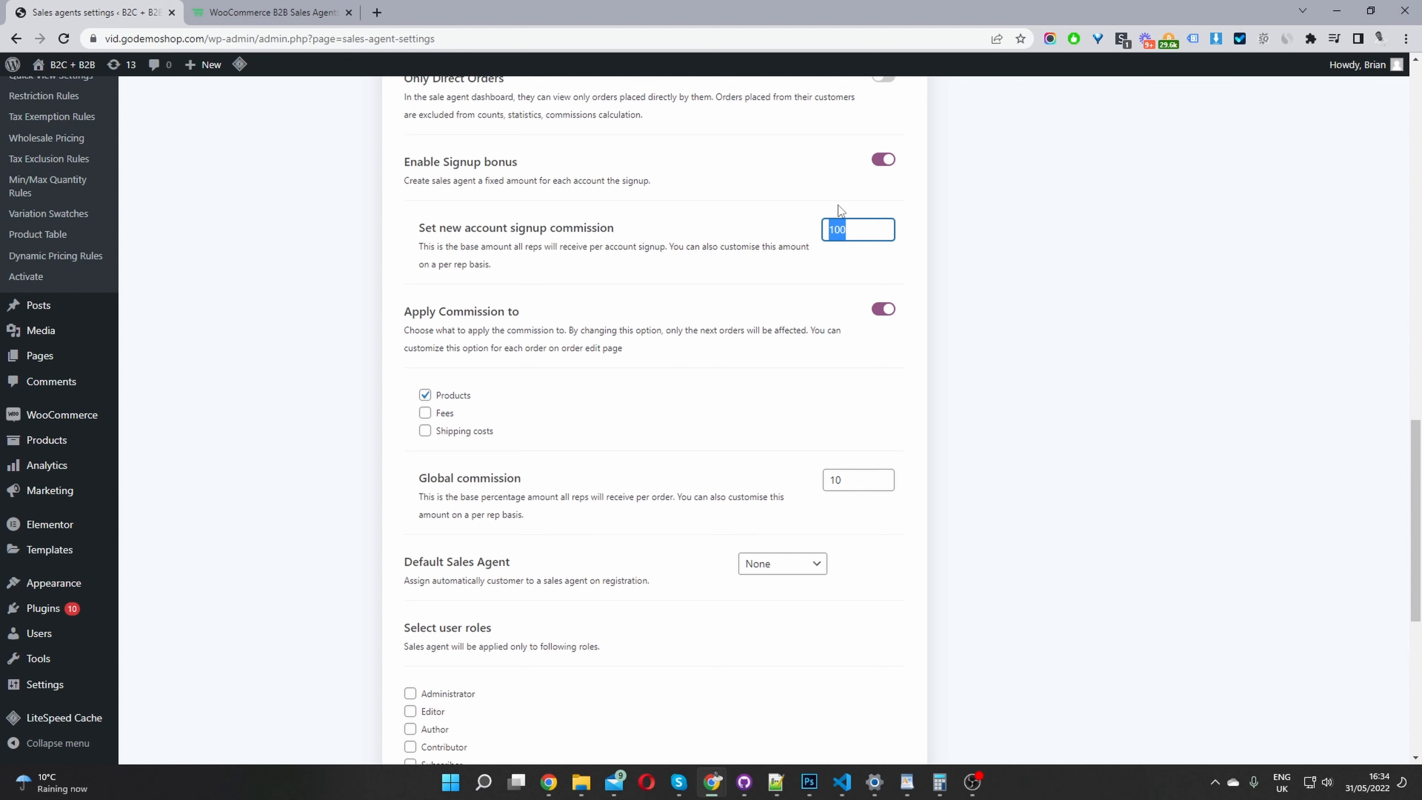
left_click(883, 159)
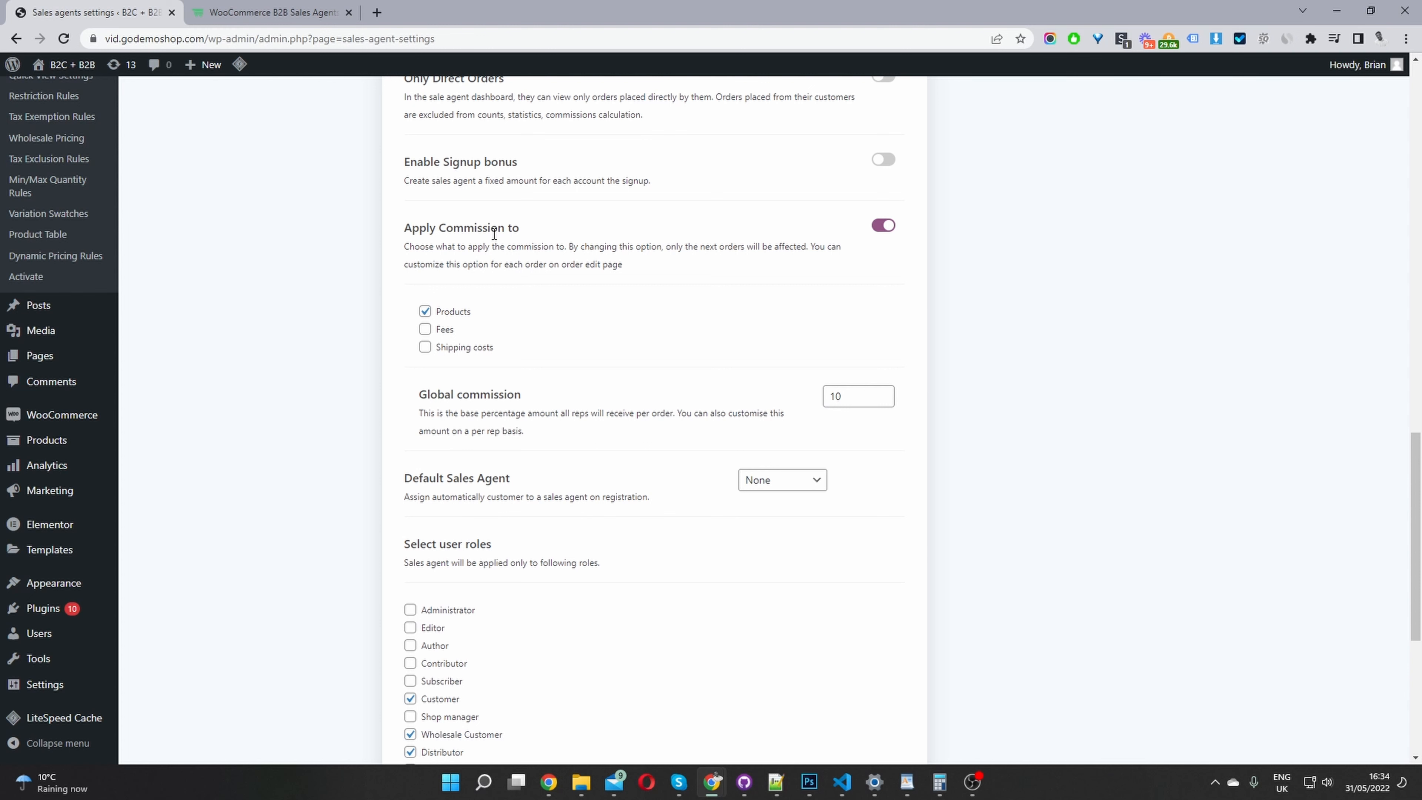
Try including fees and shipping costs in the commission, clear both options, and turn the signup bonus back on.
left_click(438, 332)
left_click(438, 332)
left_click(448, 351)
left_click(447, 350)
left_click(883, 161)
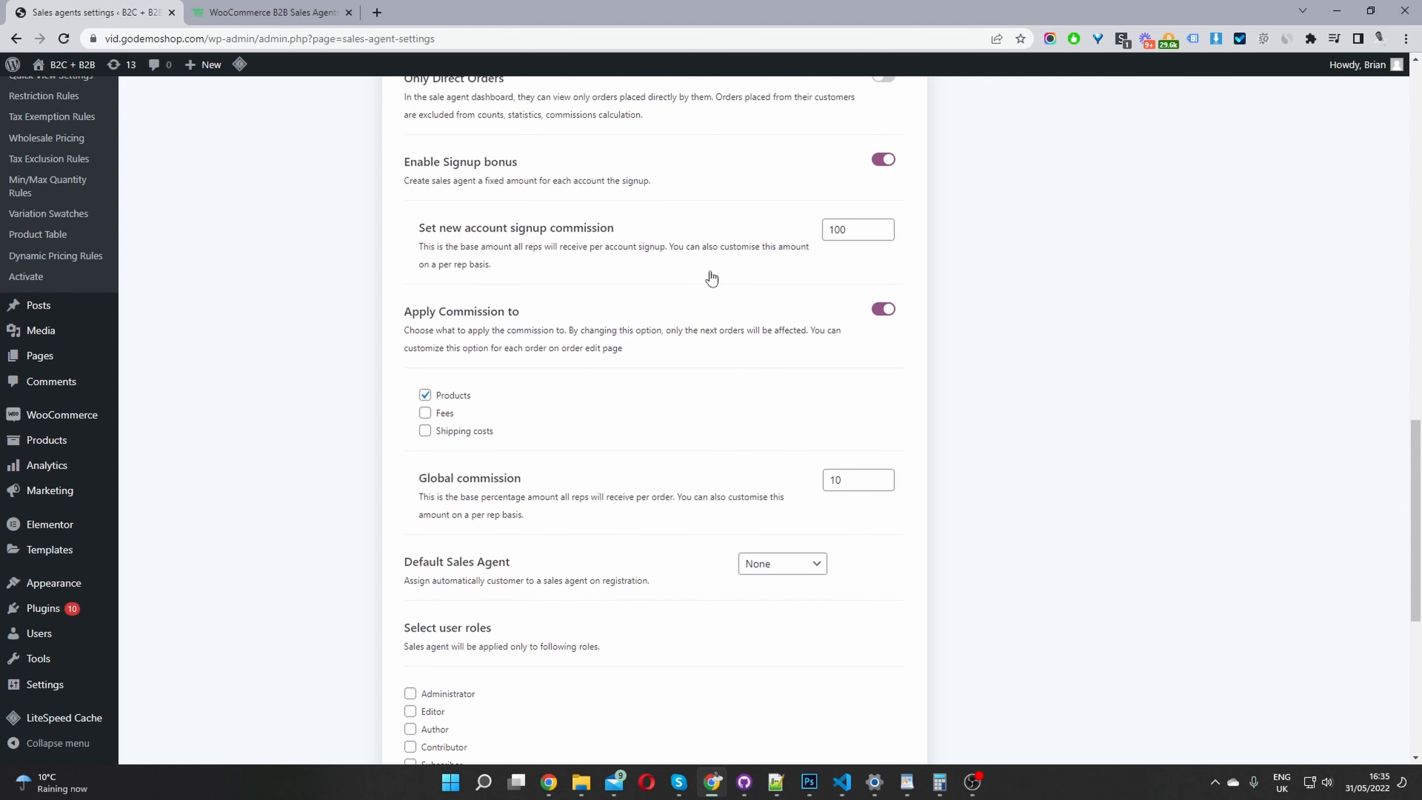
Try selecting a specific agent as the default sales agent, view the agent choices, and return the option to None.
scroll(816, 311, "down", 3)
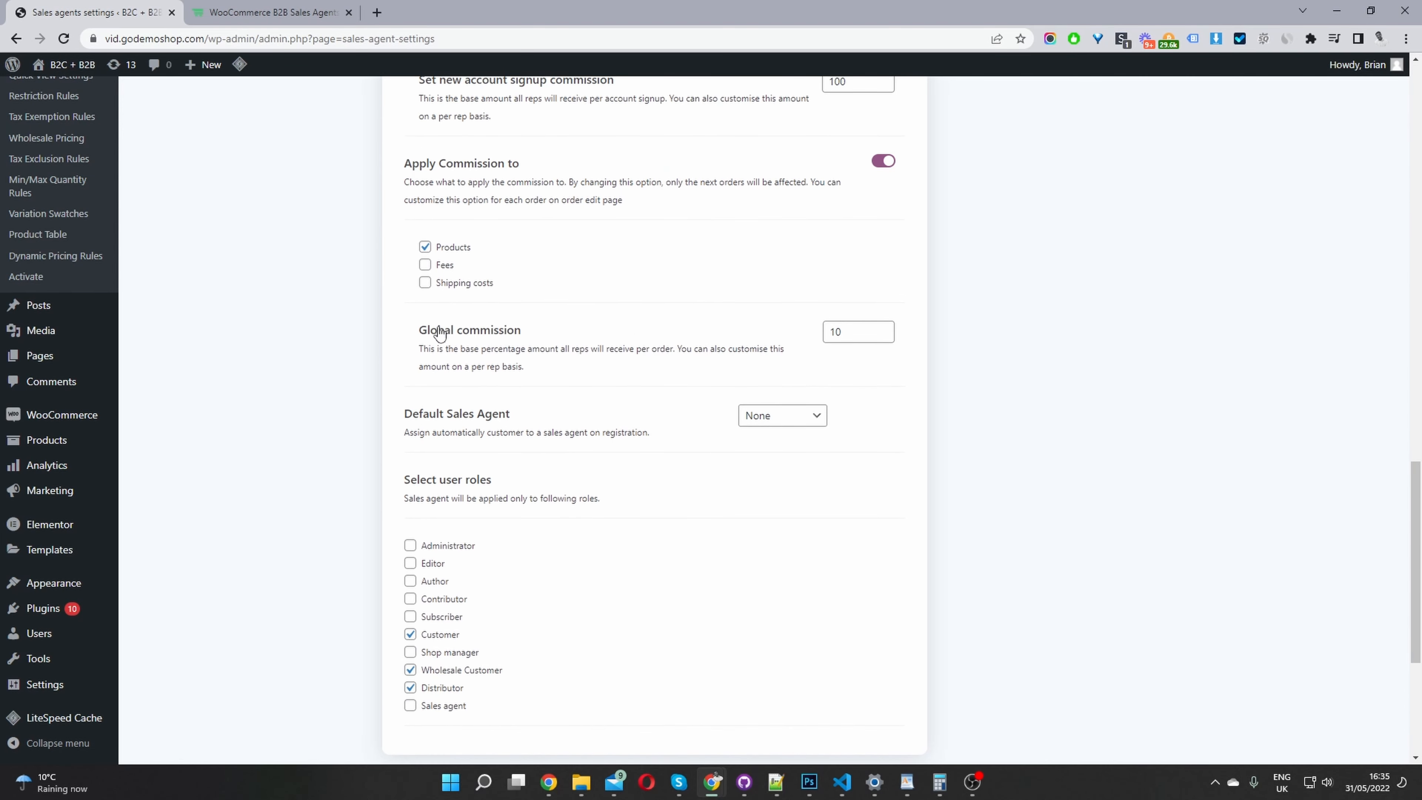
left_click(861, 332)
left_click(787, 427)
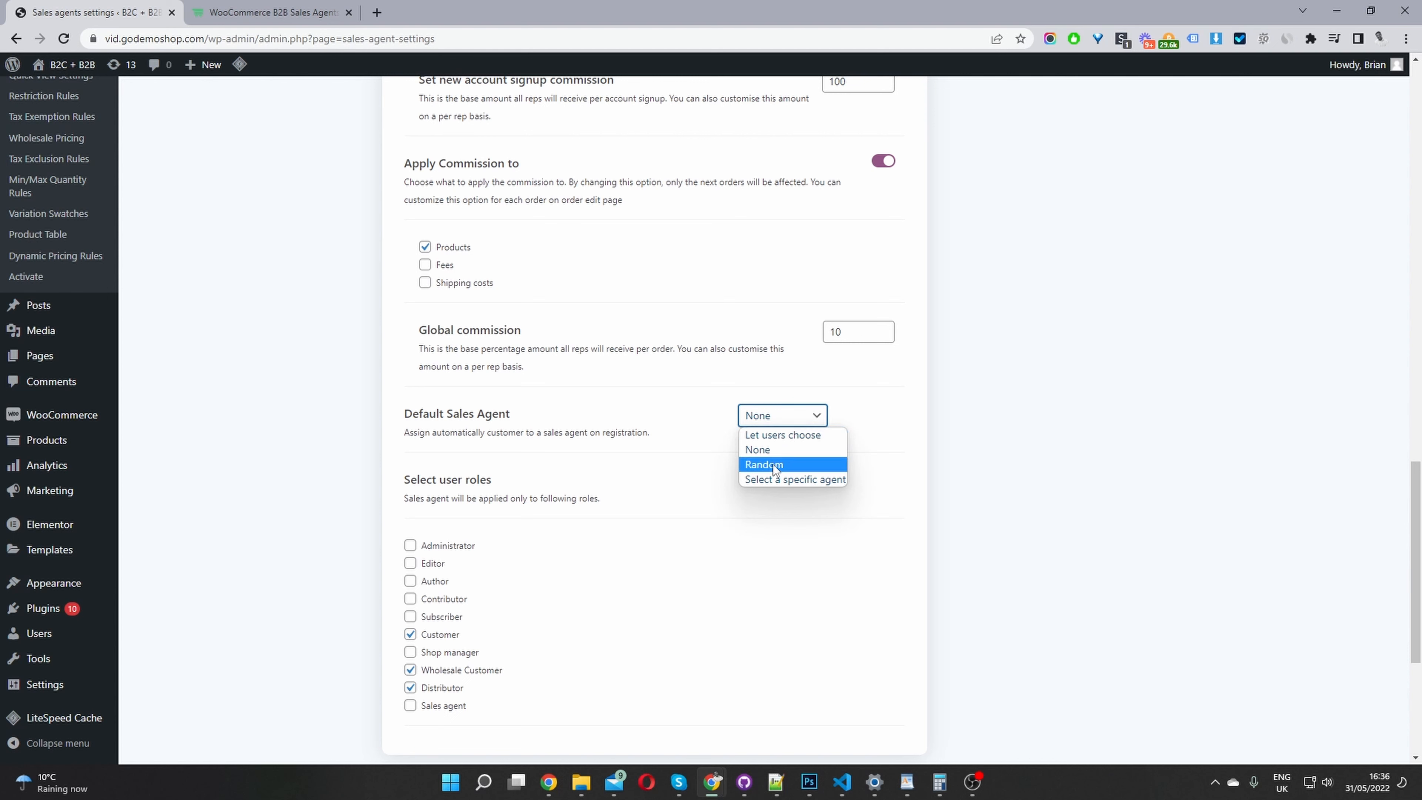
left_click(774, 481)
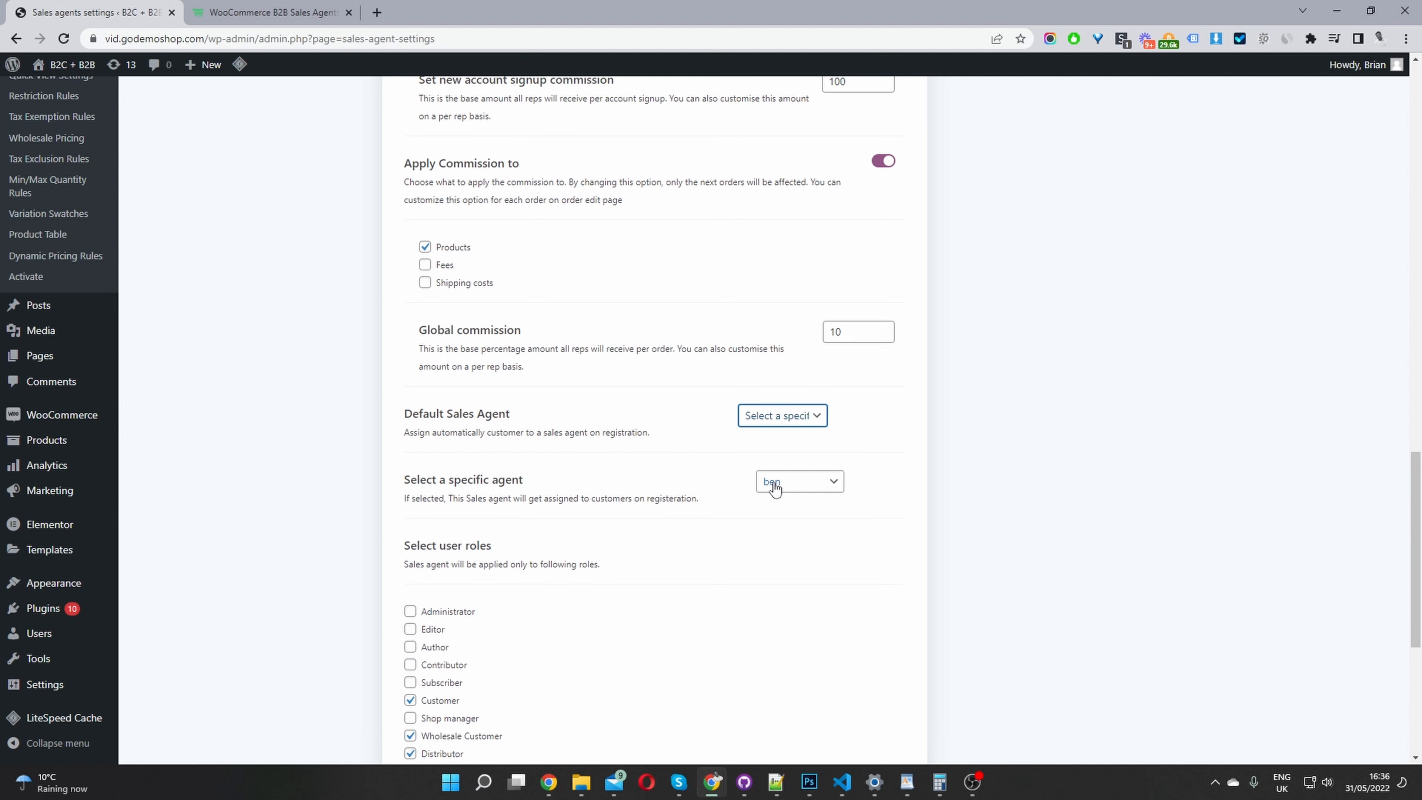
left_click(774, 485)
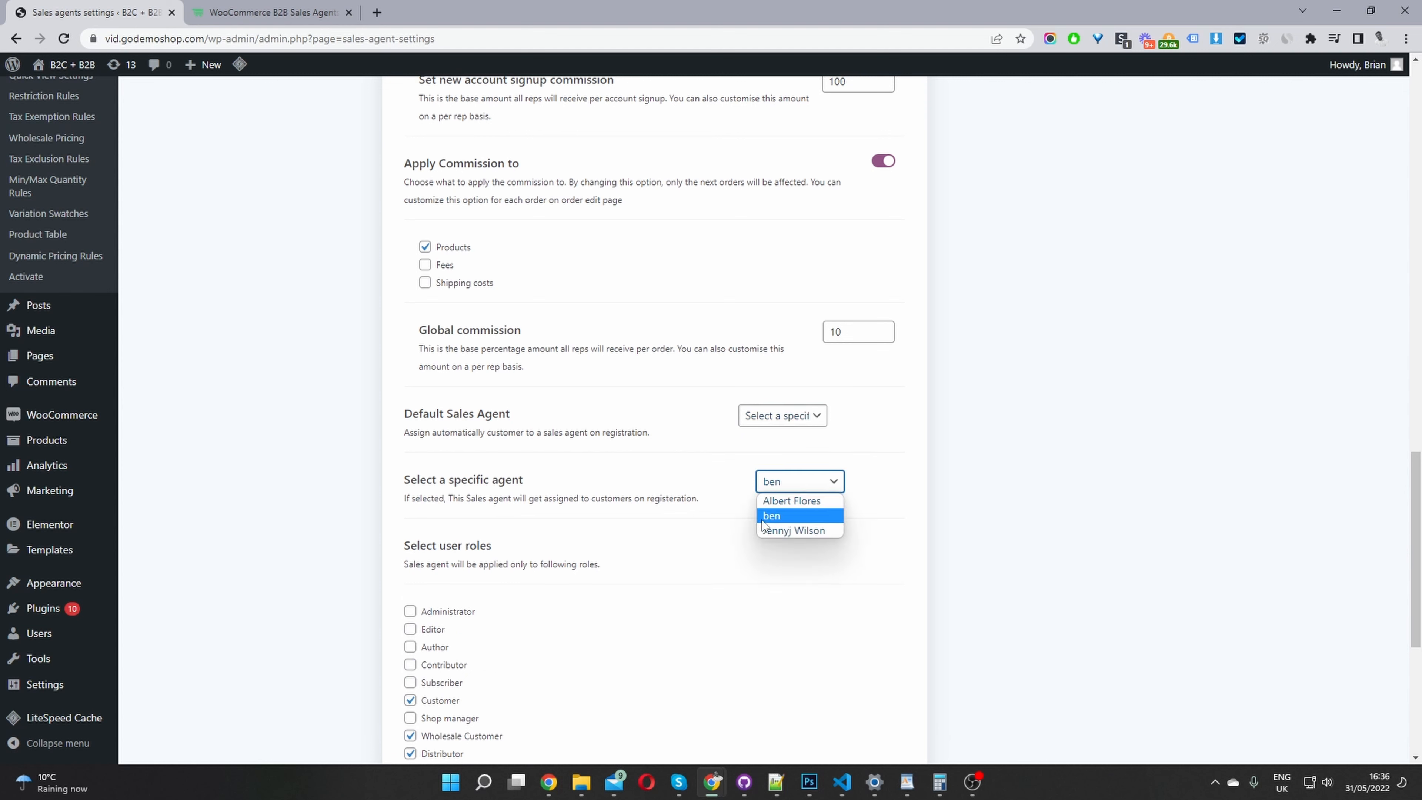
left_click(788, 419)
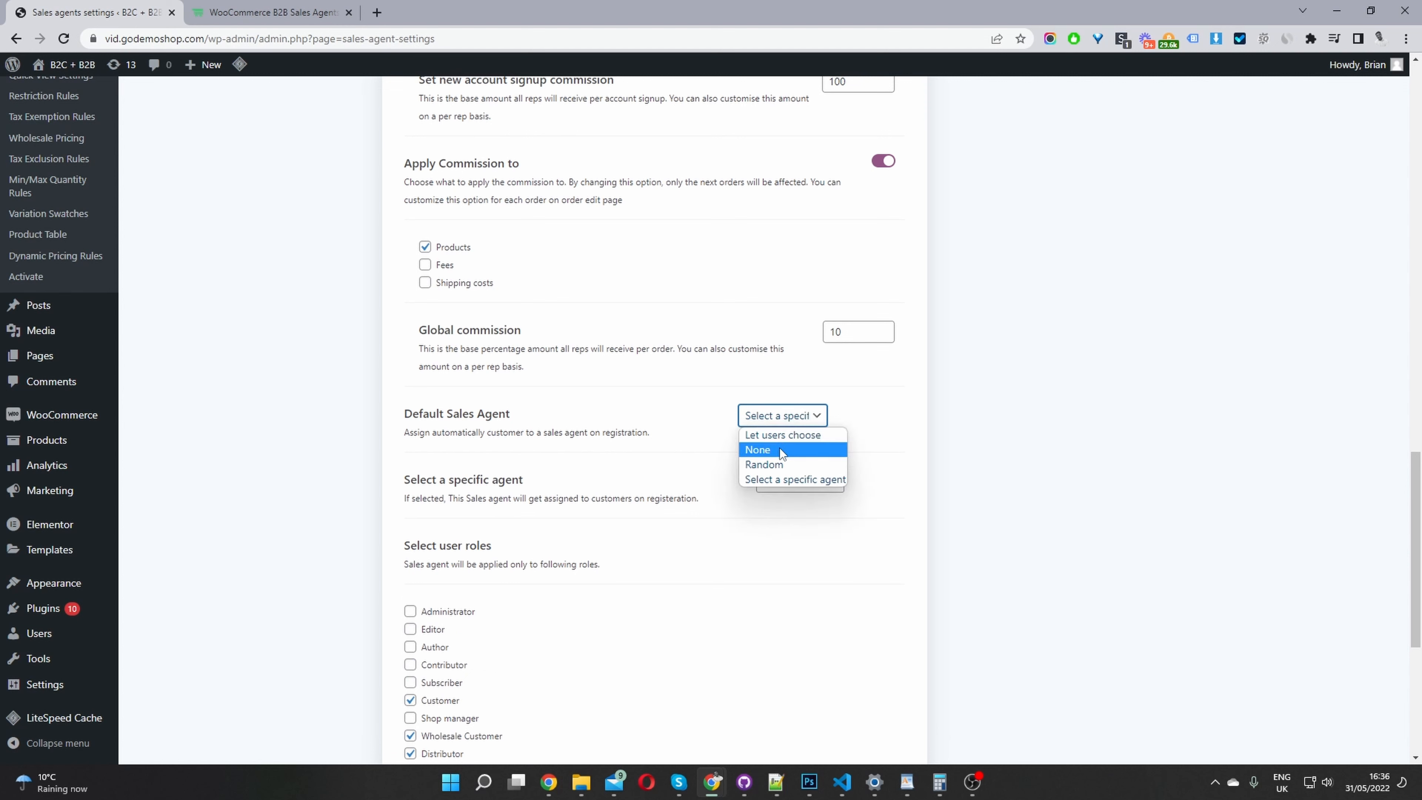
left_click(781, 450)
Remove Customer from the roles agents can assign, and Wholesale Customer and Customer from the roles that sales agents apply to.
scroll(623, 451, "down", 3)
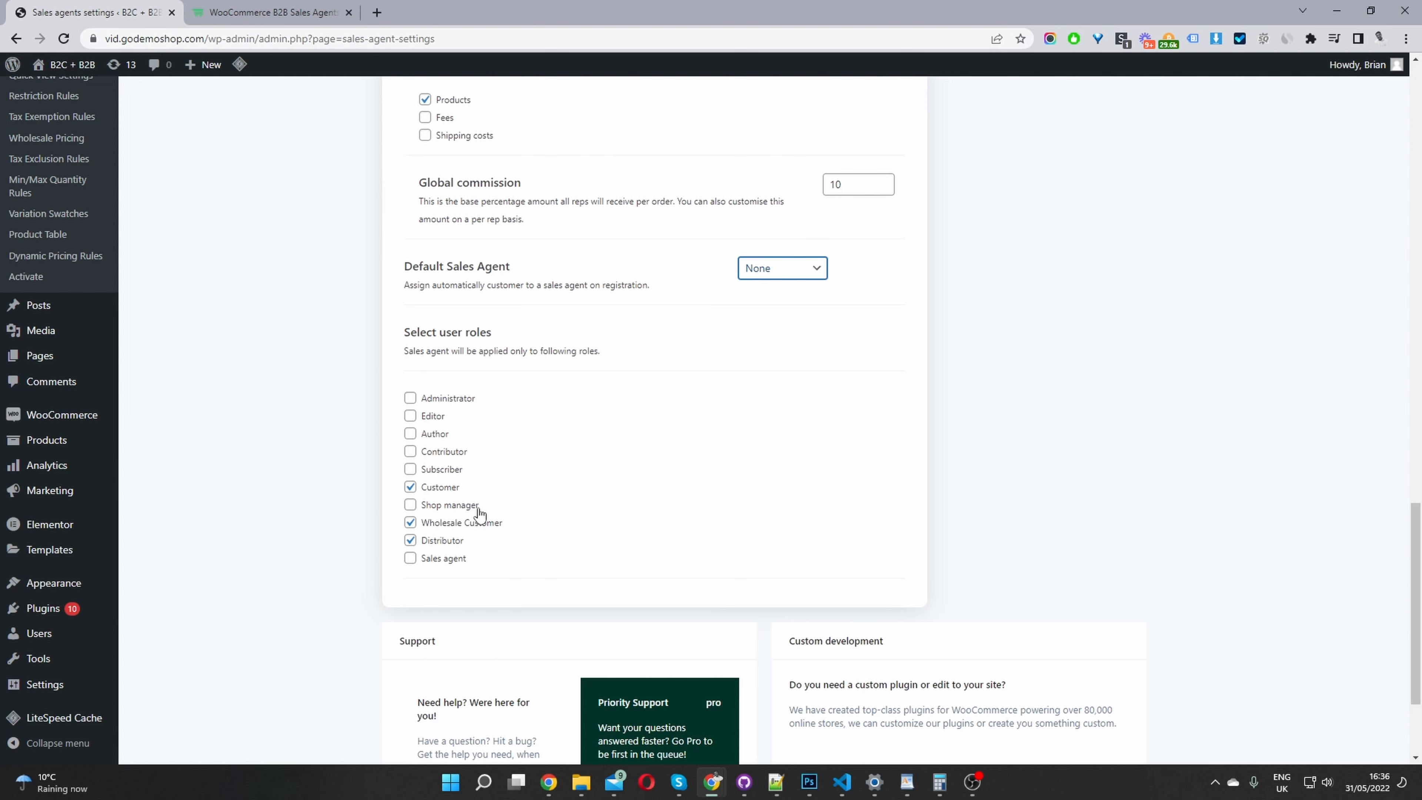
left_click(415, 523)
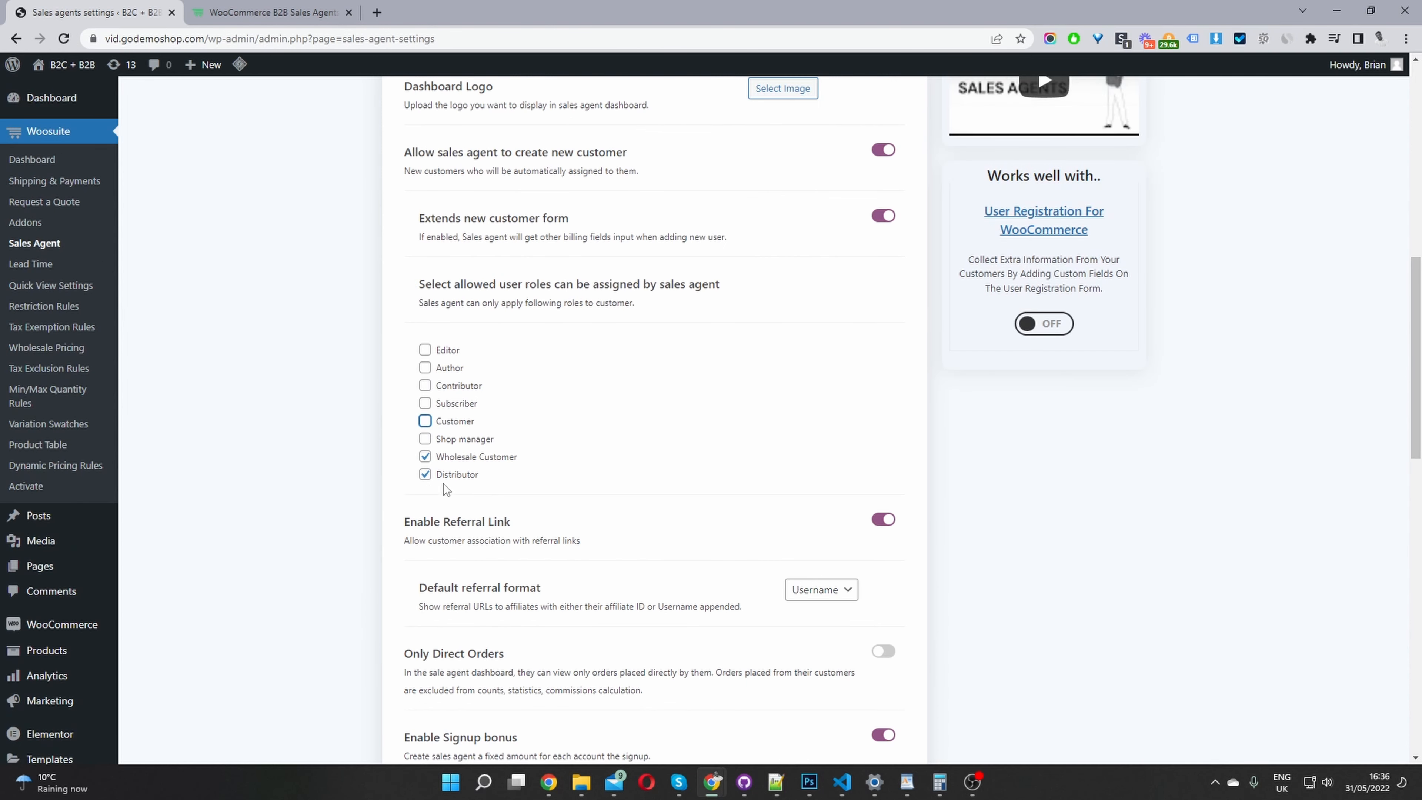
scroll(447, 487, "down", 15)
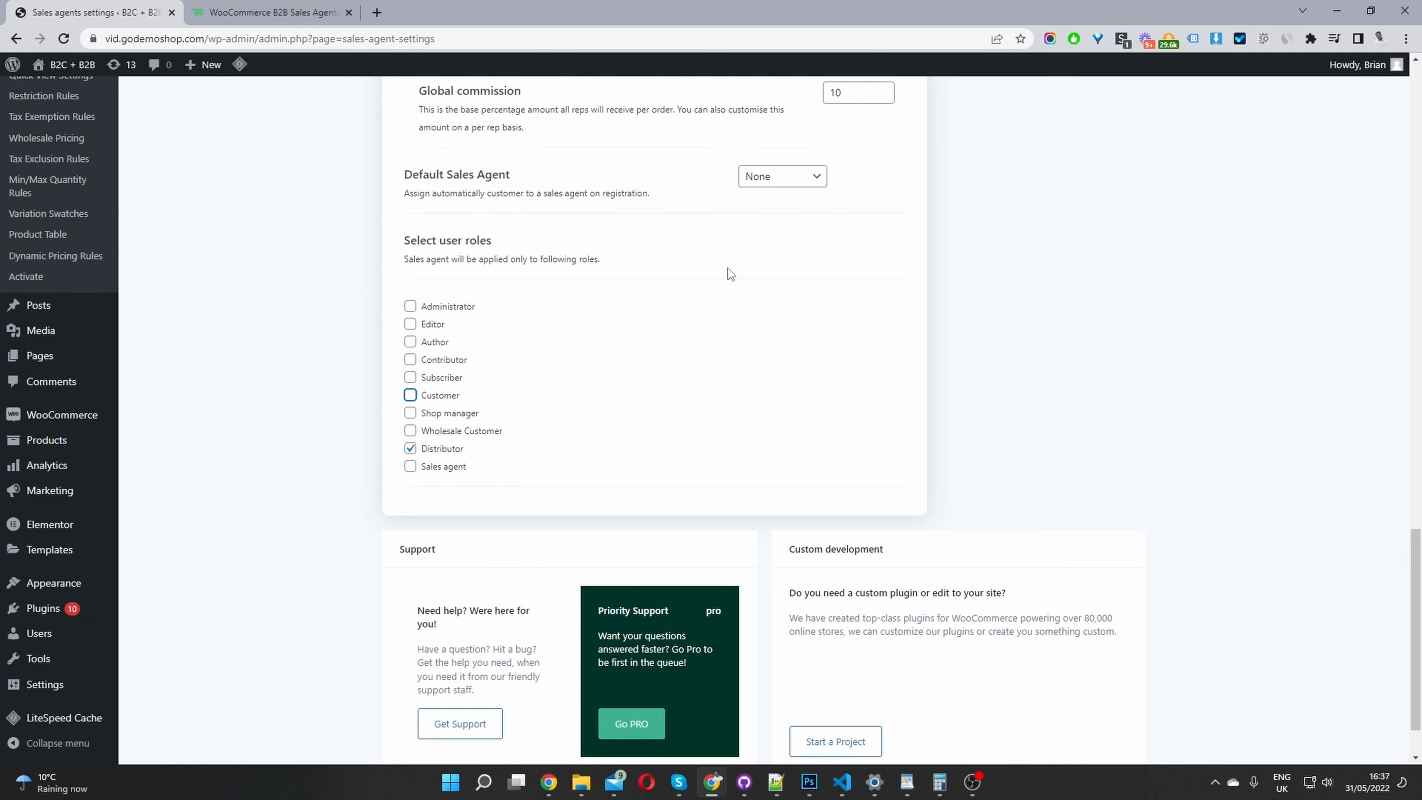
Examine the global commission setting and the sales agents shown in the recent commissions table.
scroll(727, 269, "up", 15)
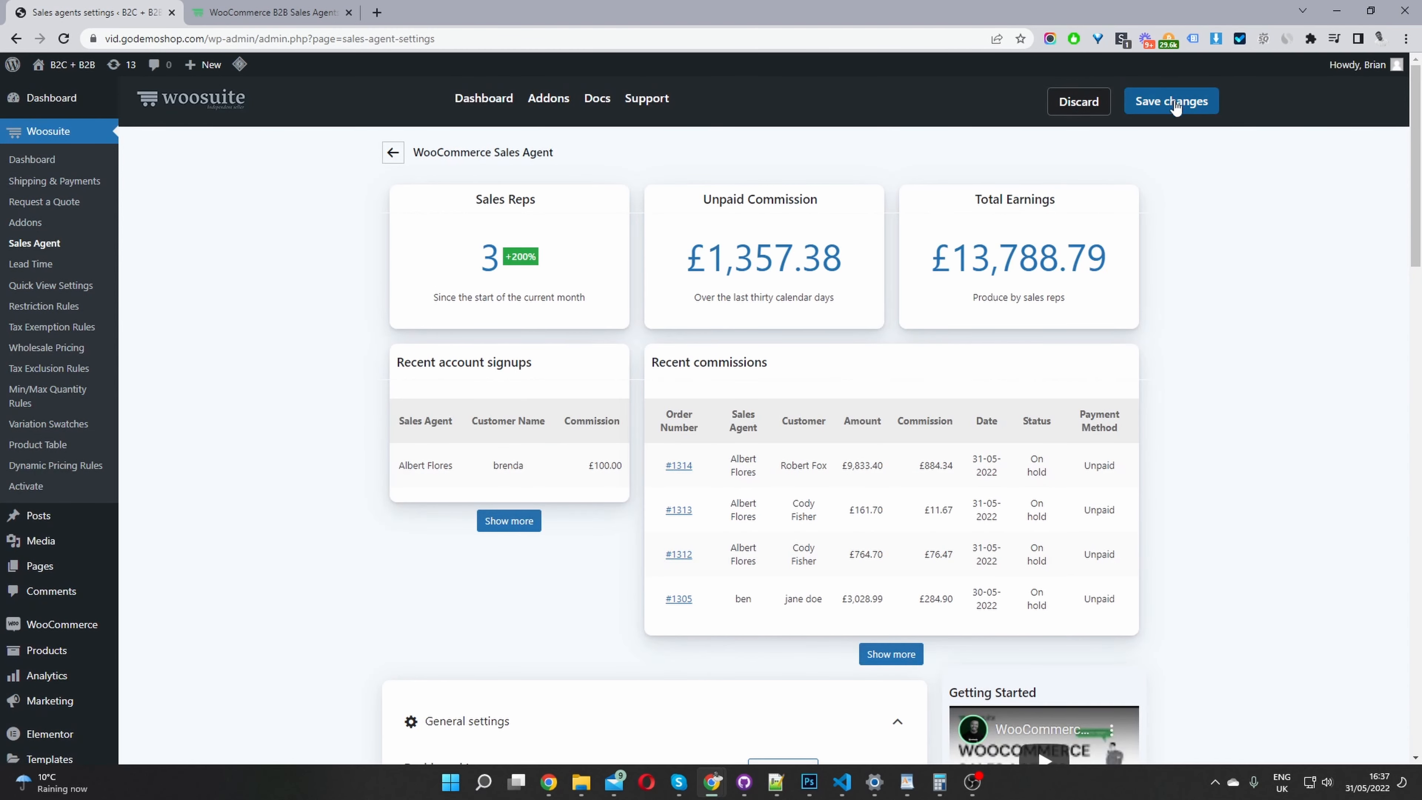
scroll(1188, 230, "down", 6)
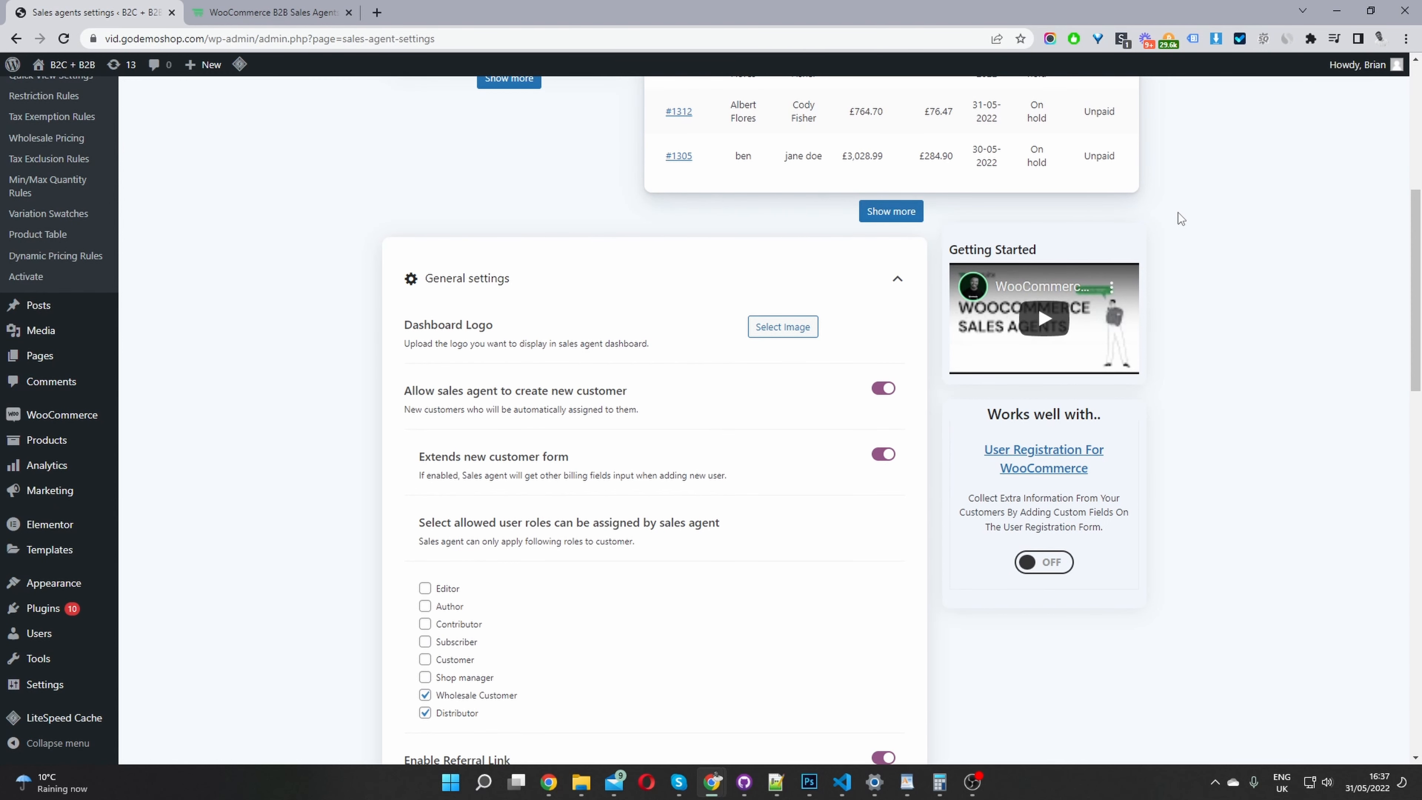
scroll(573, 342, "down", 11)
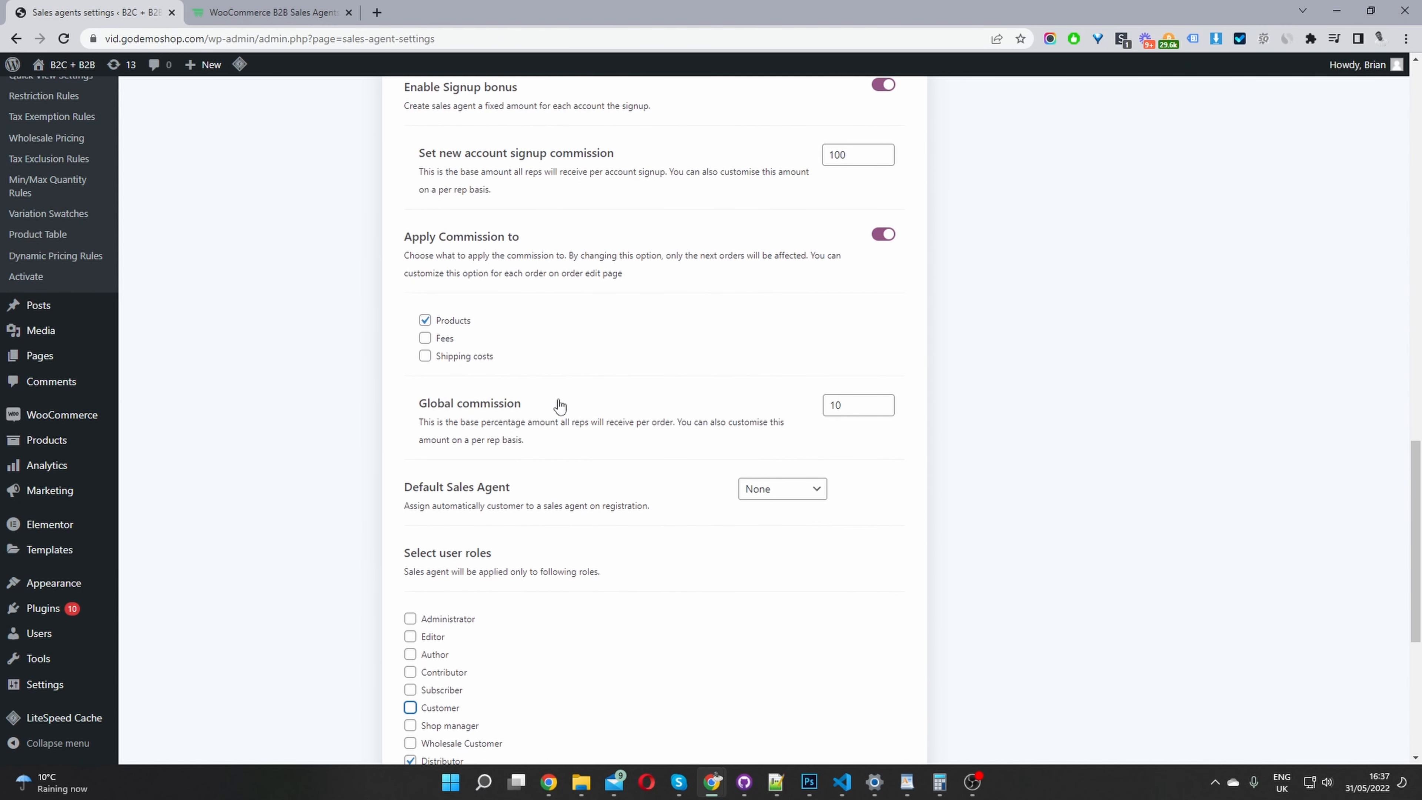
left_click_drag(522, 403, 435, 412)
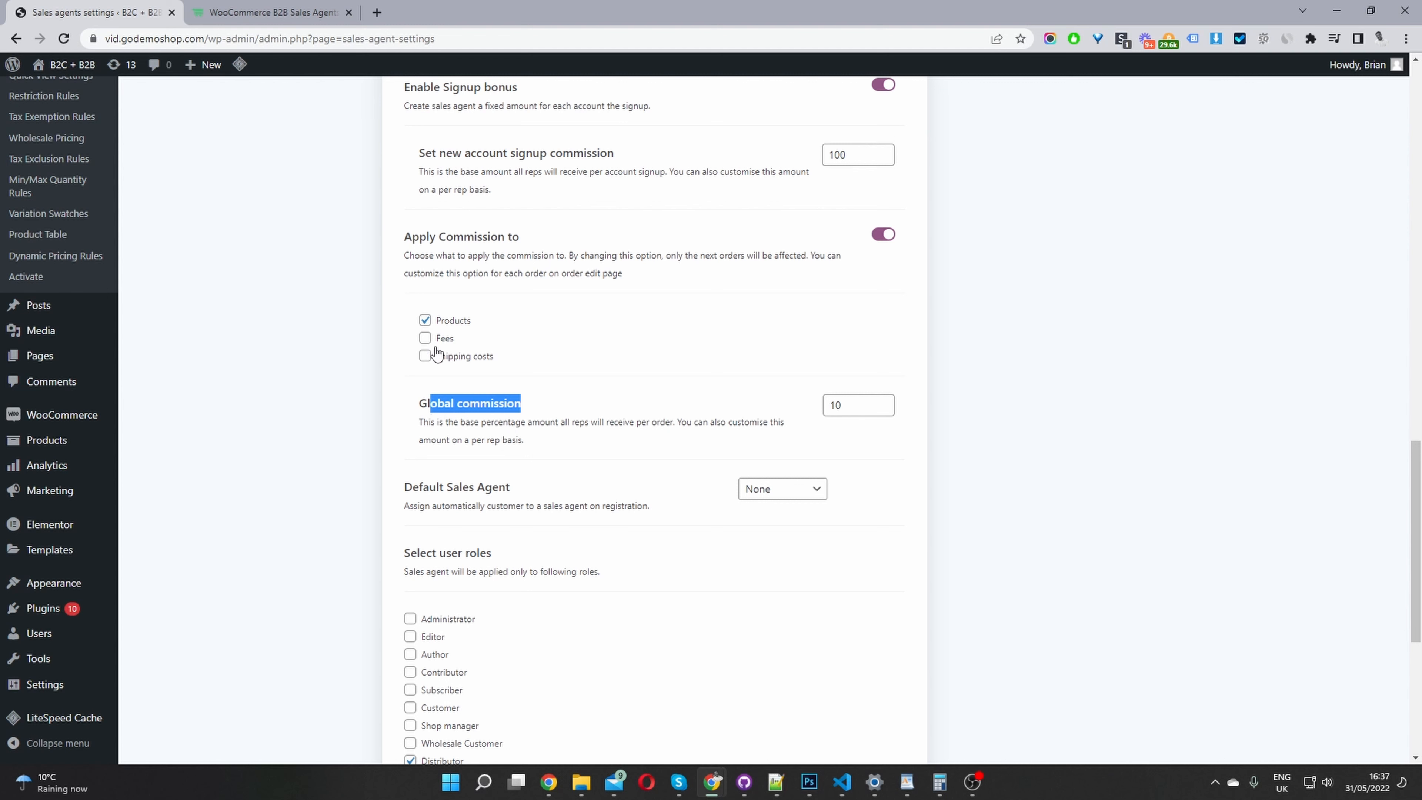
scroll(301, 485, "up", 15)
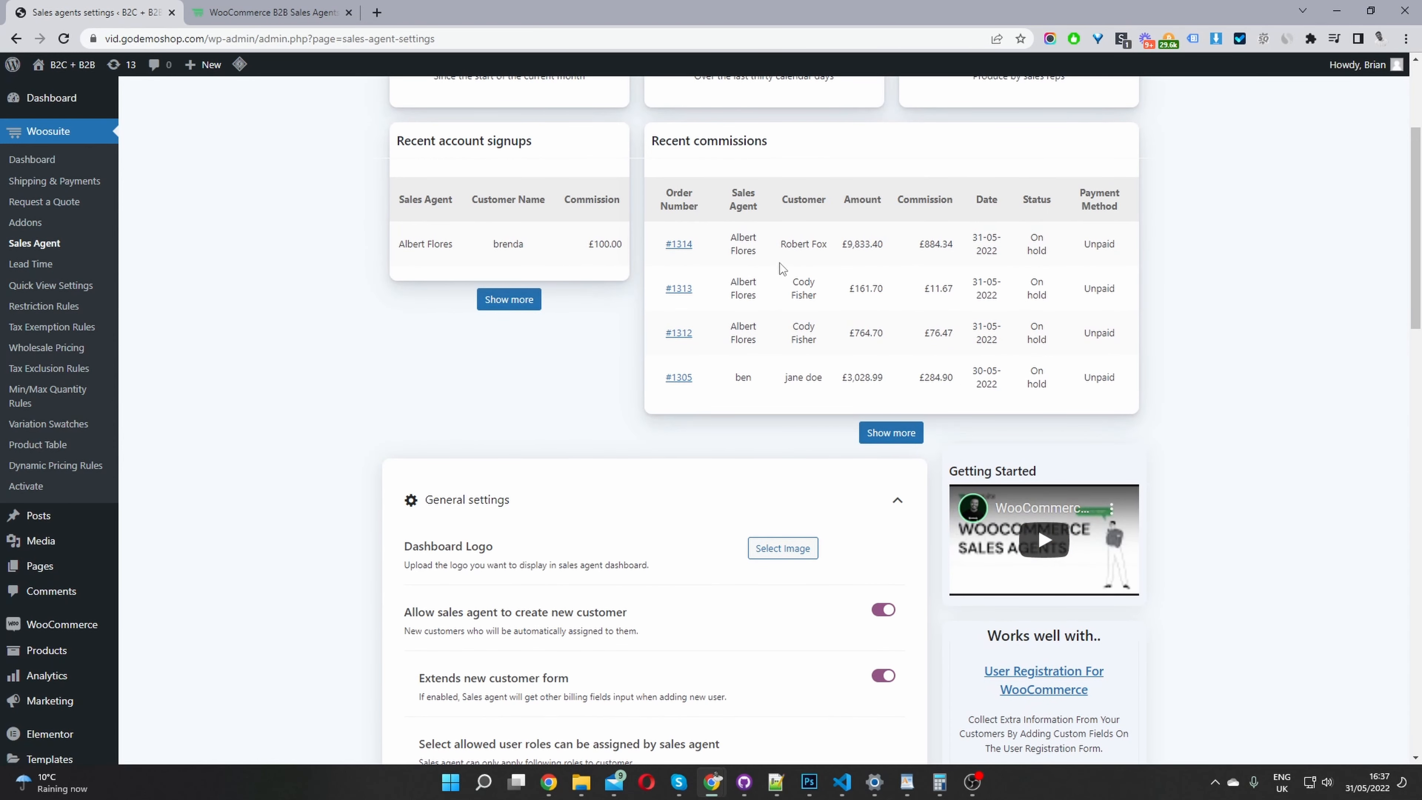
left_click_drag(760, 338, 729, 263)
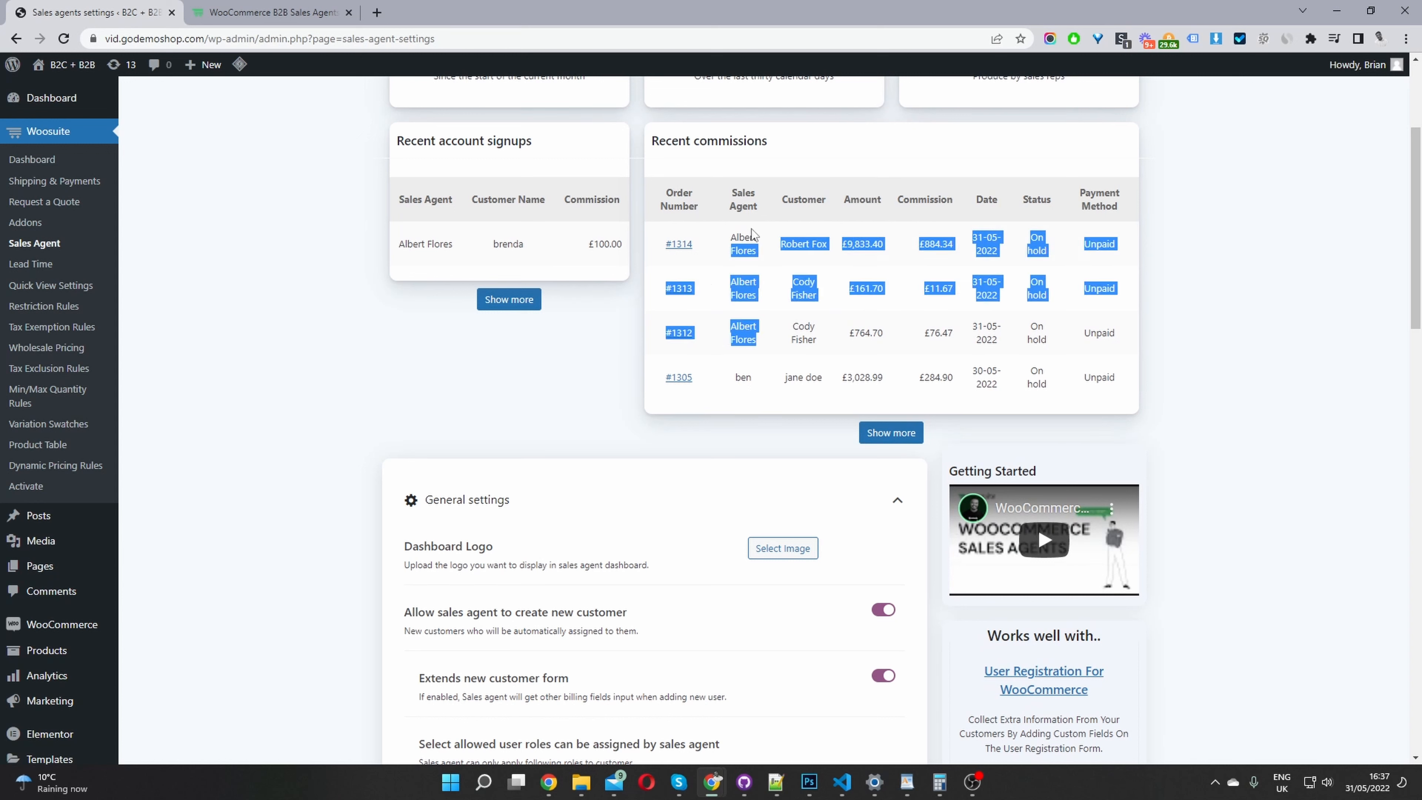
left_click(765, 241)
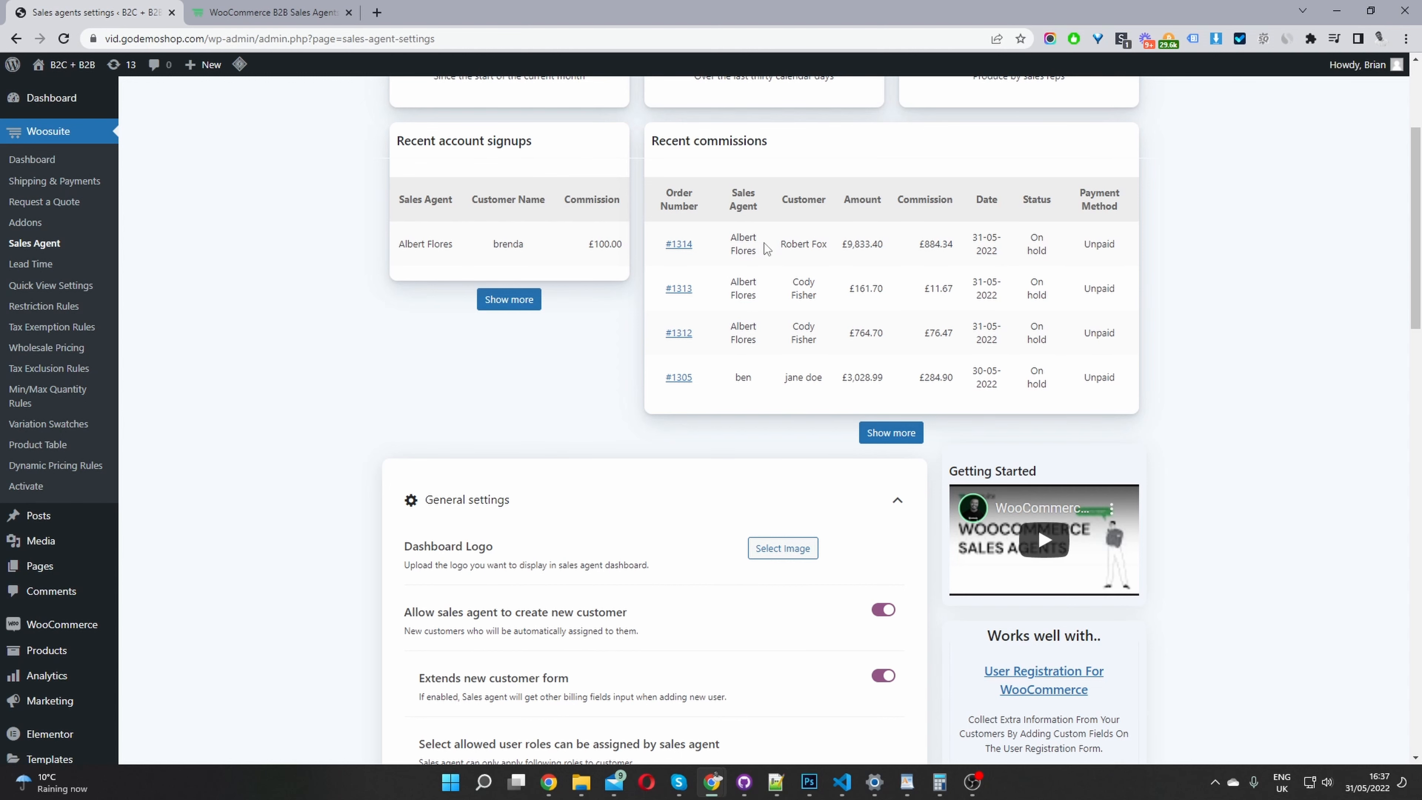
Open the list of all users in a separate tab and filter it to the Sales agent role.
scroll(765, 242, "down", 3)
mouse_move(108, 704)
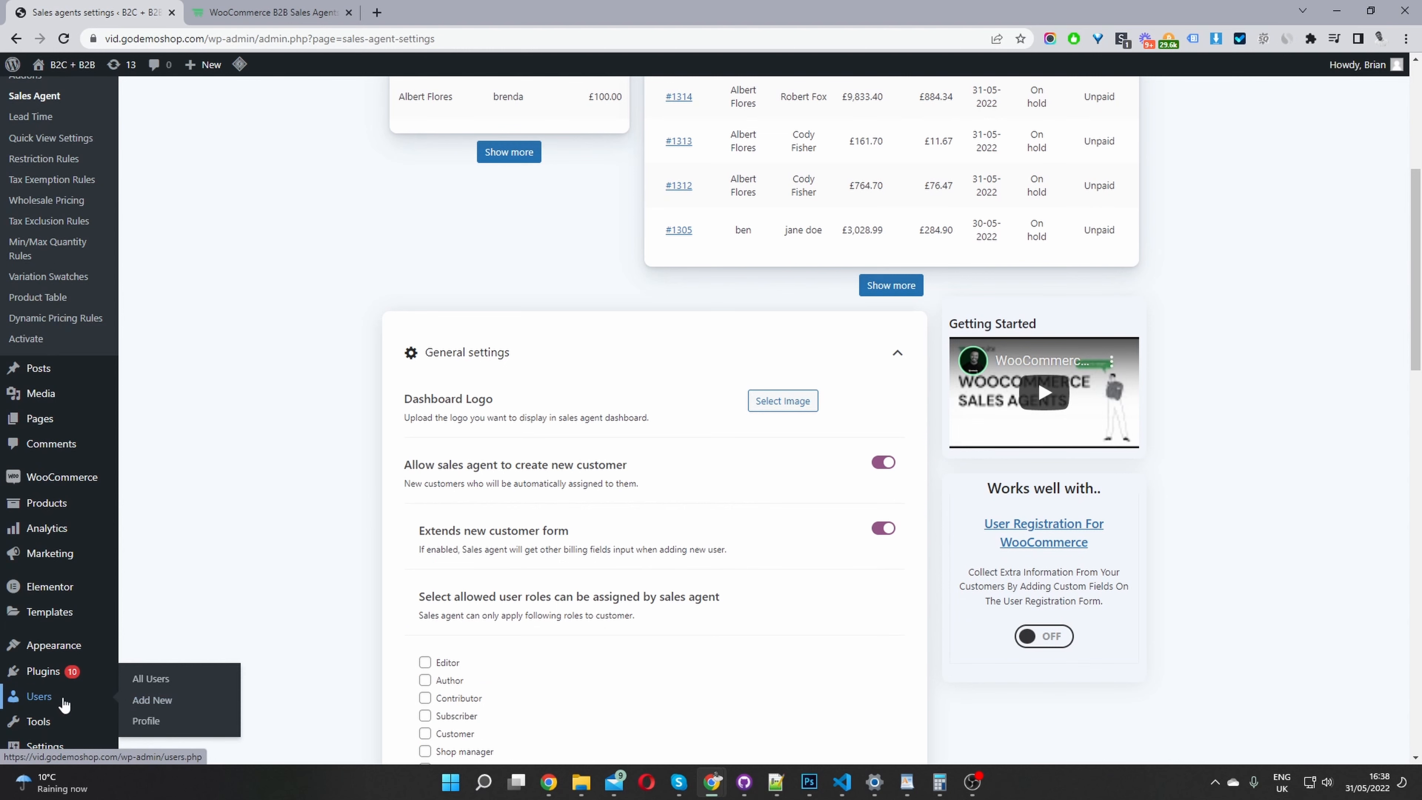
middle_click(159, 681)
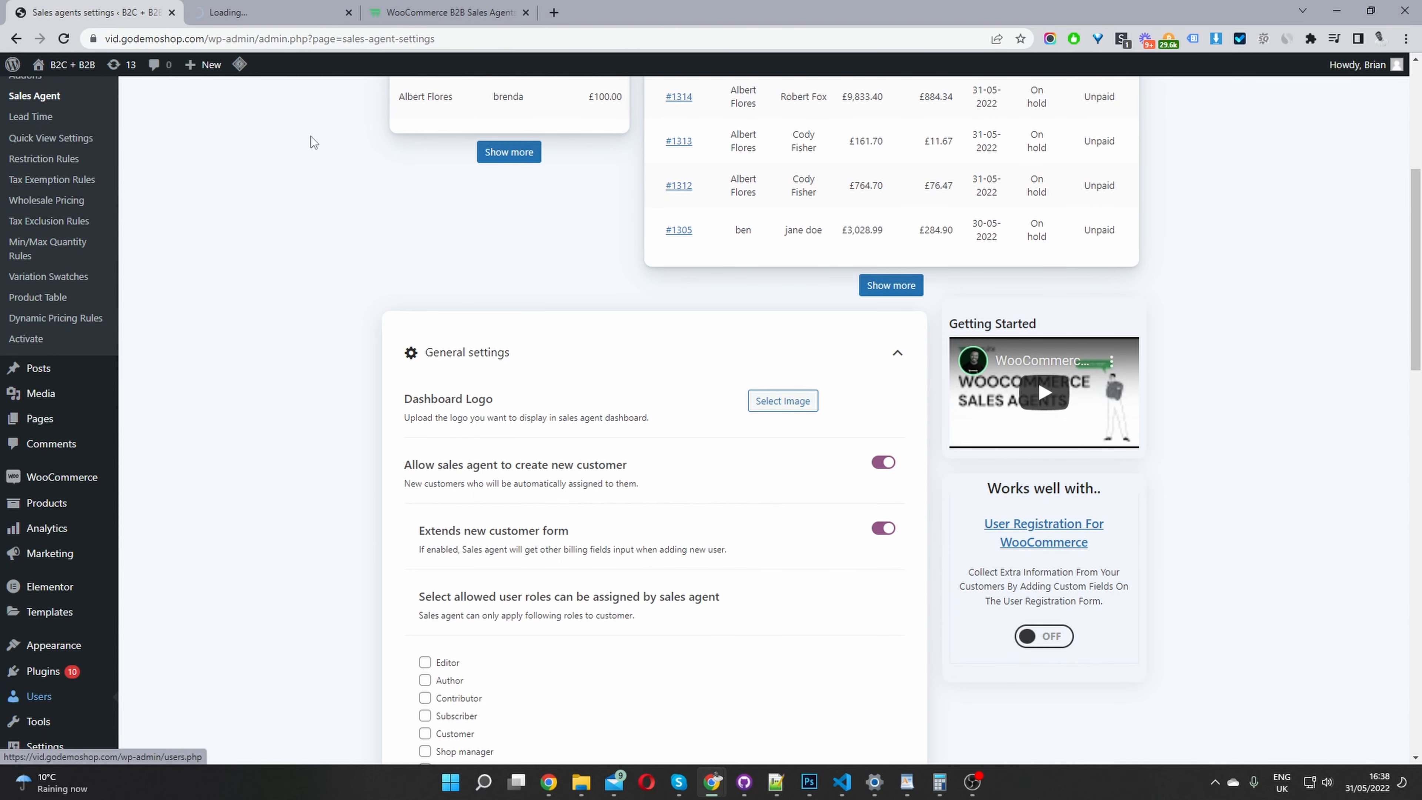
left_click(263, 6)
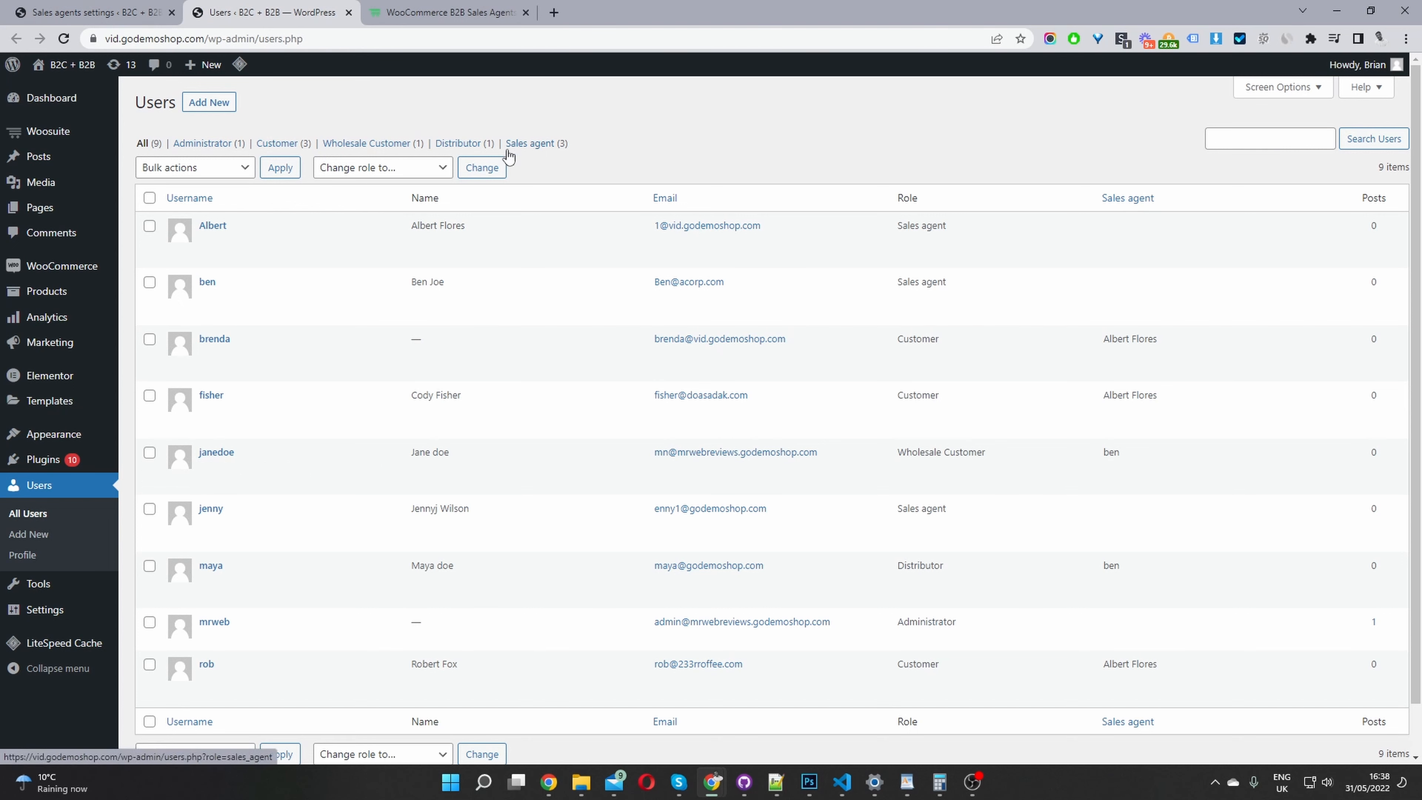
left_click(535, 144)
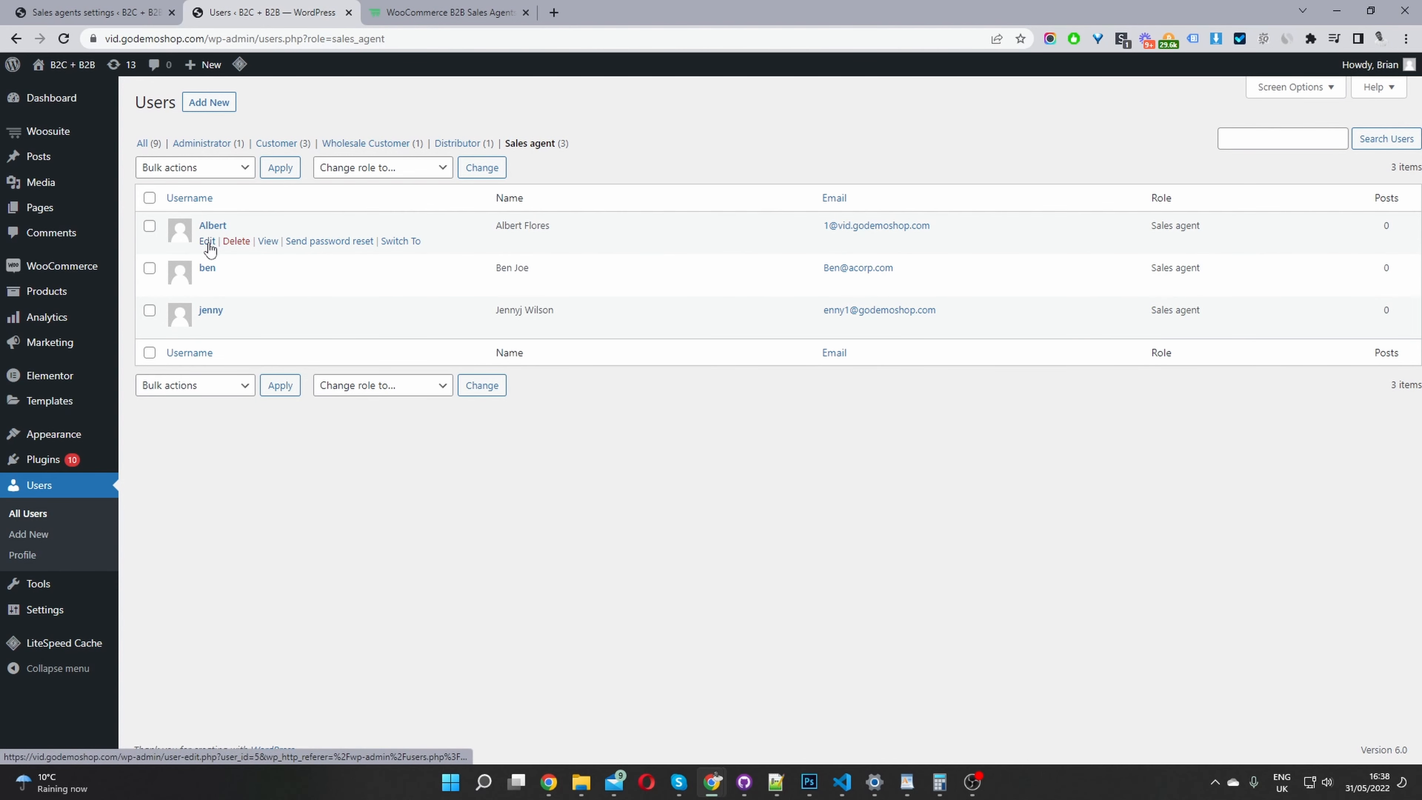
Open the first listed sales agent's profile for editing and find its Woo Sales Agent section.
left_click(208, 242)
scroll(952, 471, "down", 8)
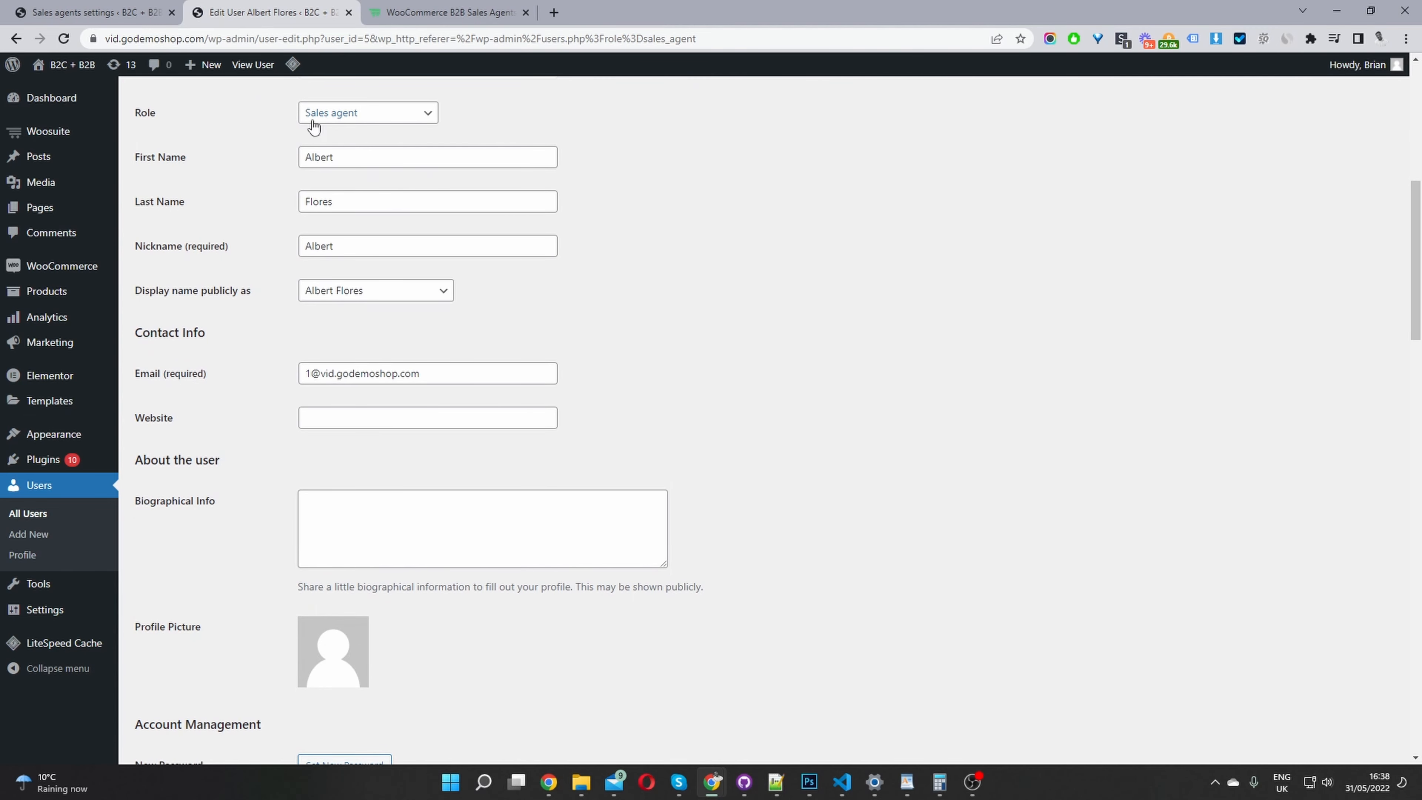
scroll(707, 318, "down", 15)
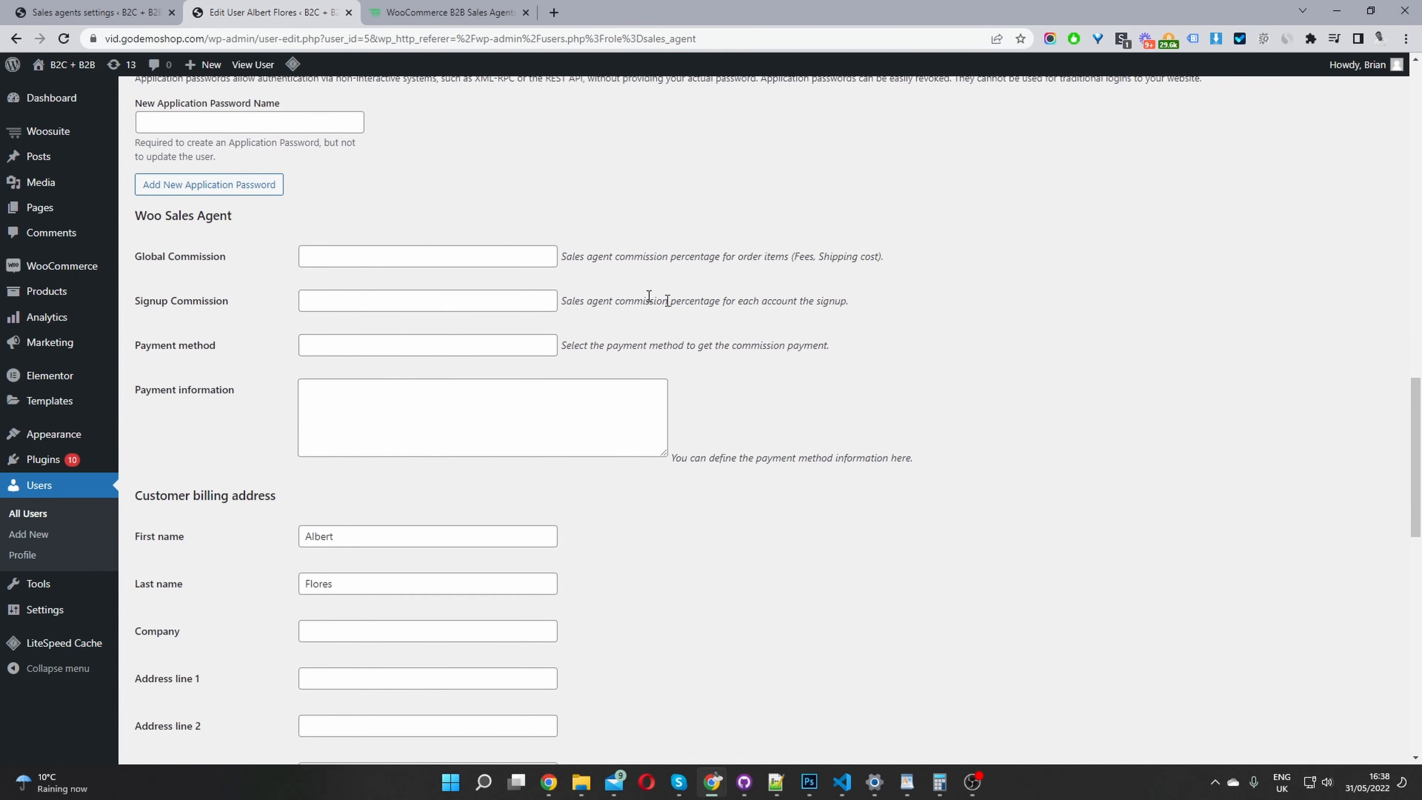
double_click(224, 211)
Set this agent's global commission to 15 and signup commission to 110.
left_click(333, 257)
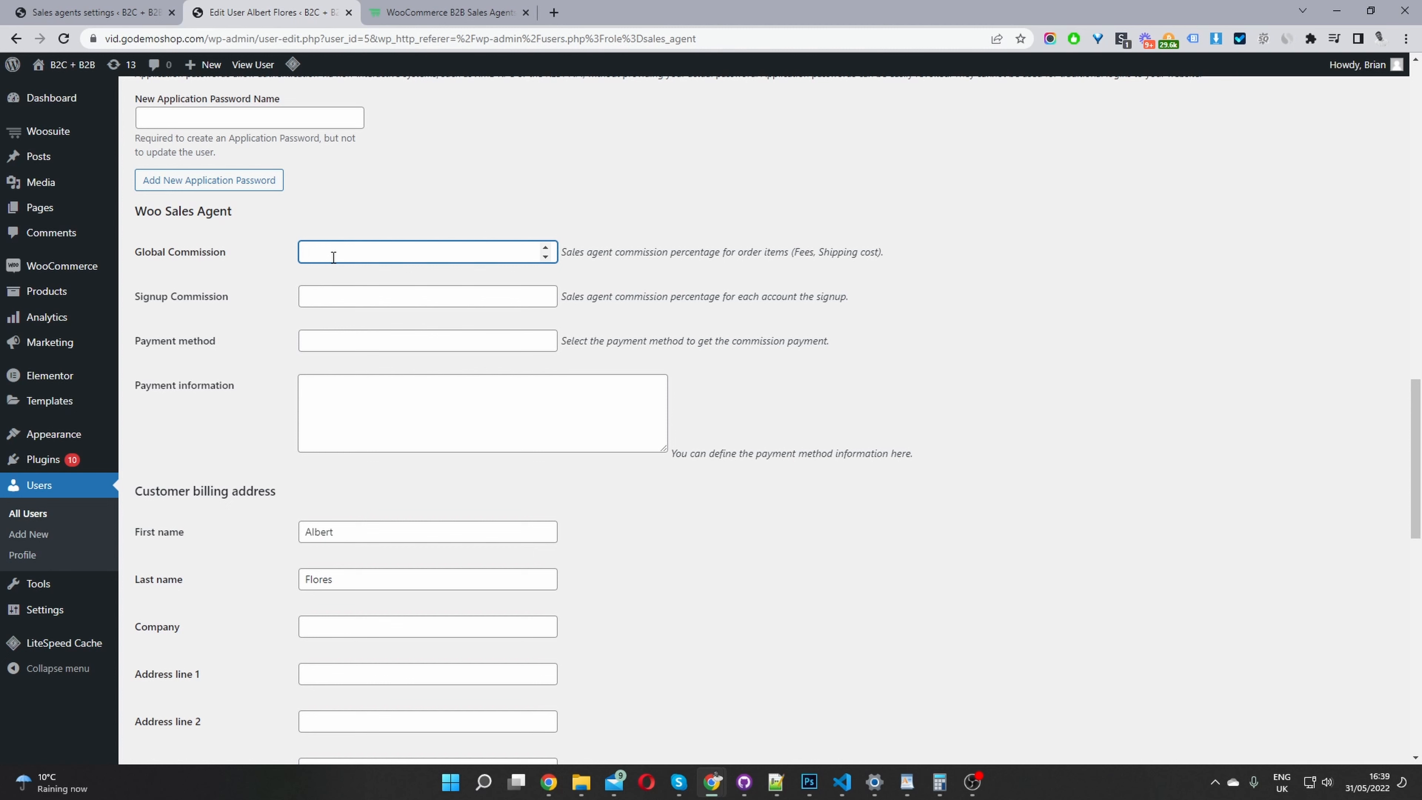
type("15")
left_click(344, 301)
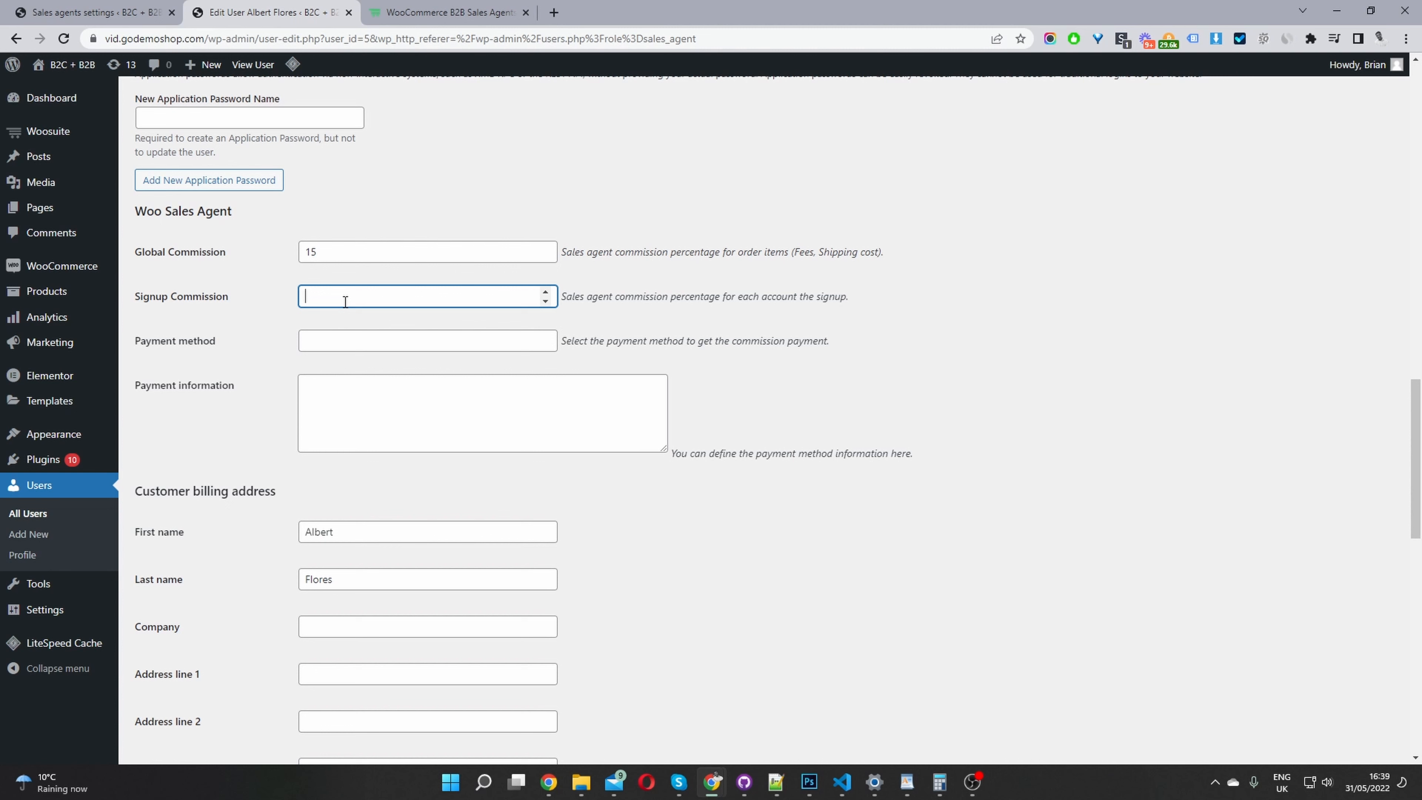
type("110")
Review the payment method and payment information fields and the remaining address sections of the agent's profile.
left_click(363, 337)
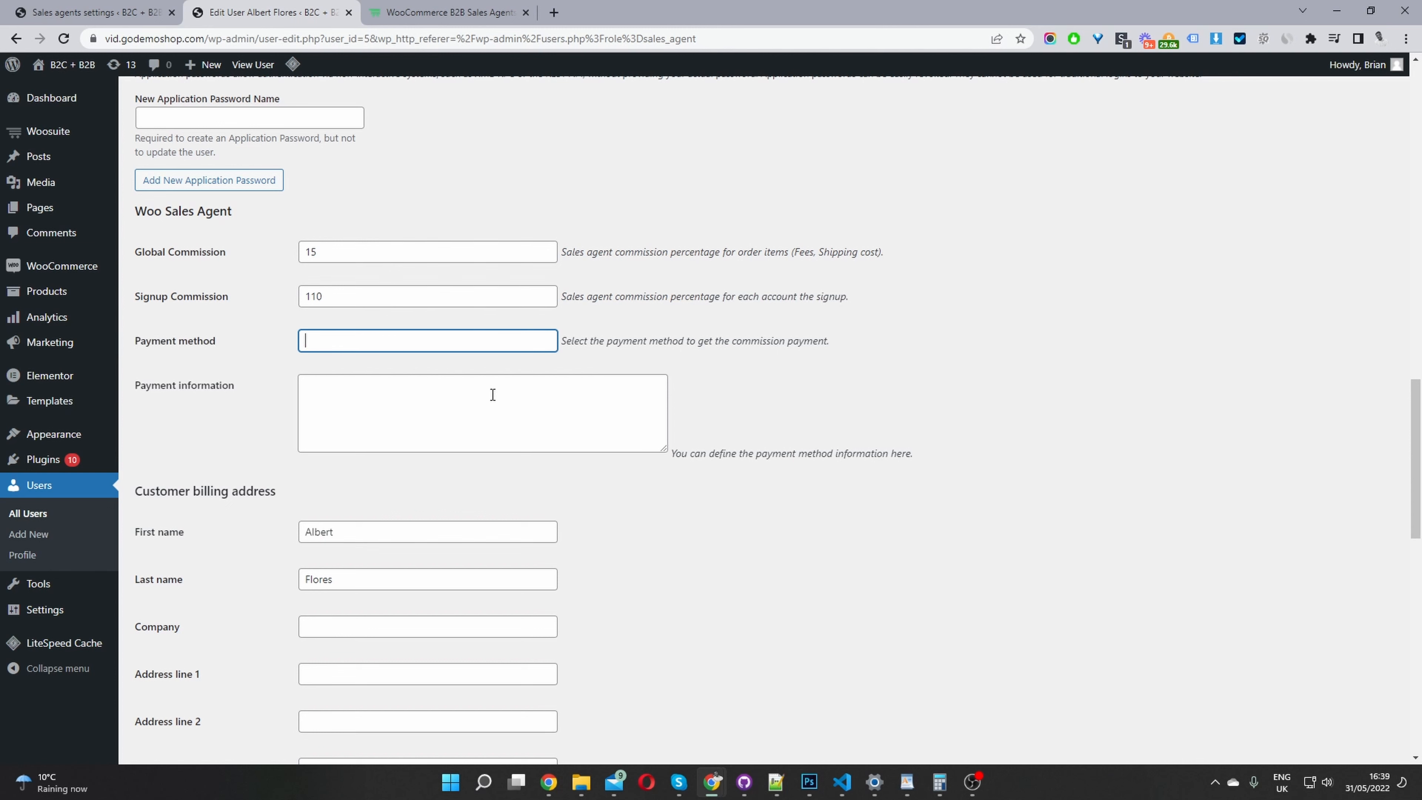
left_click(413, 413)
scroll(434, 414, "down", 5)
scroll(436, 413, "down", 1)
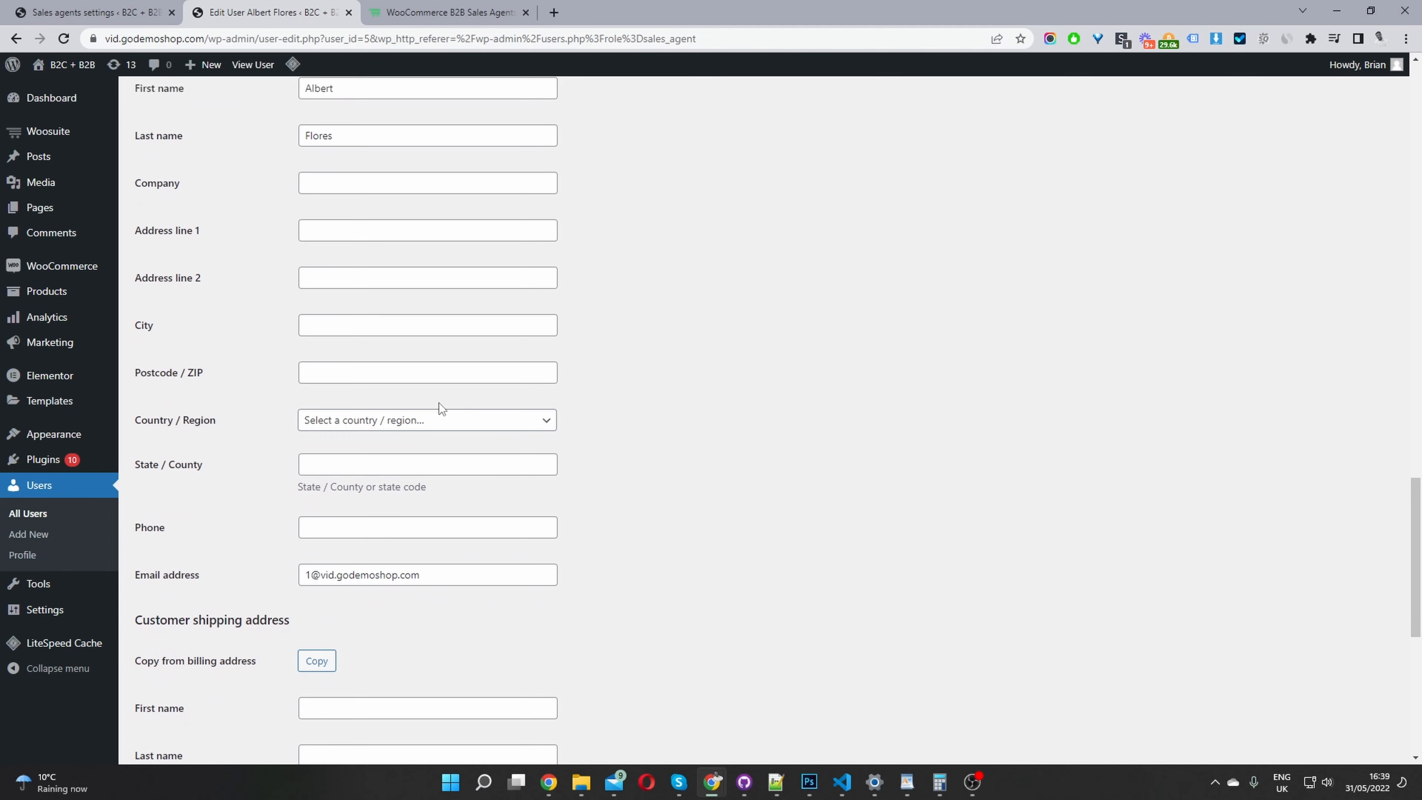
scroll(439, 391, "up", 4)
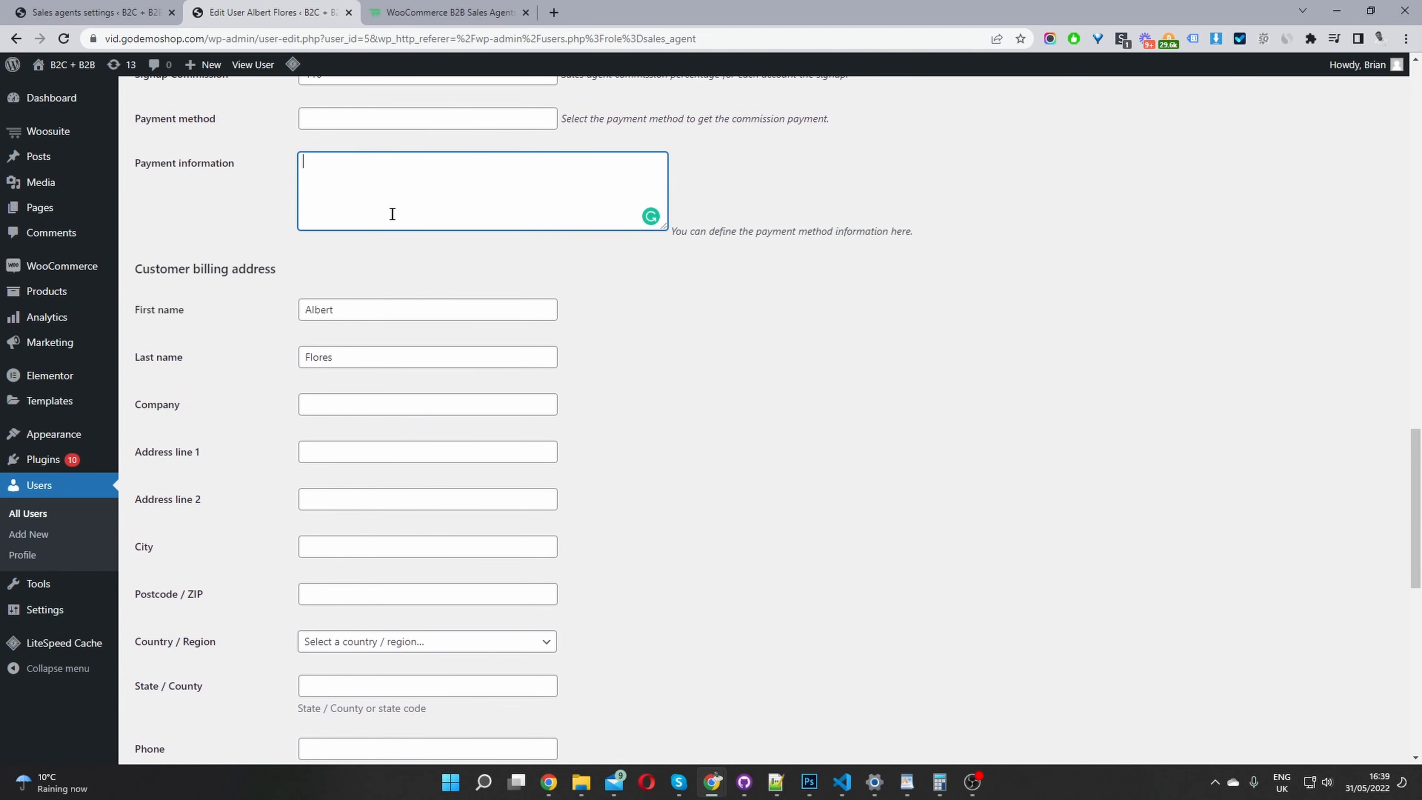
scroll(391, 218, "down", 12)
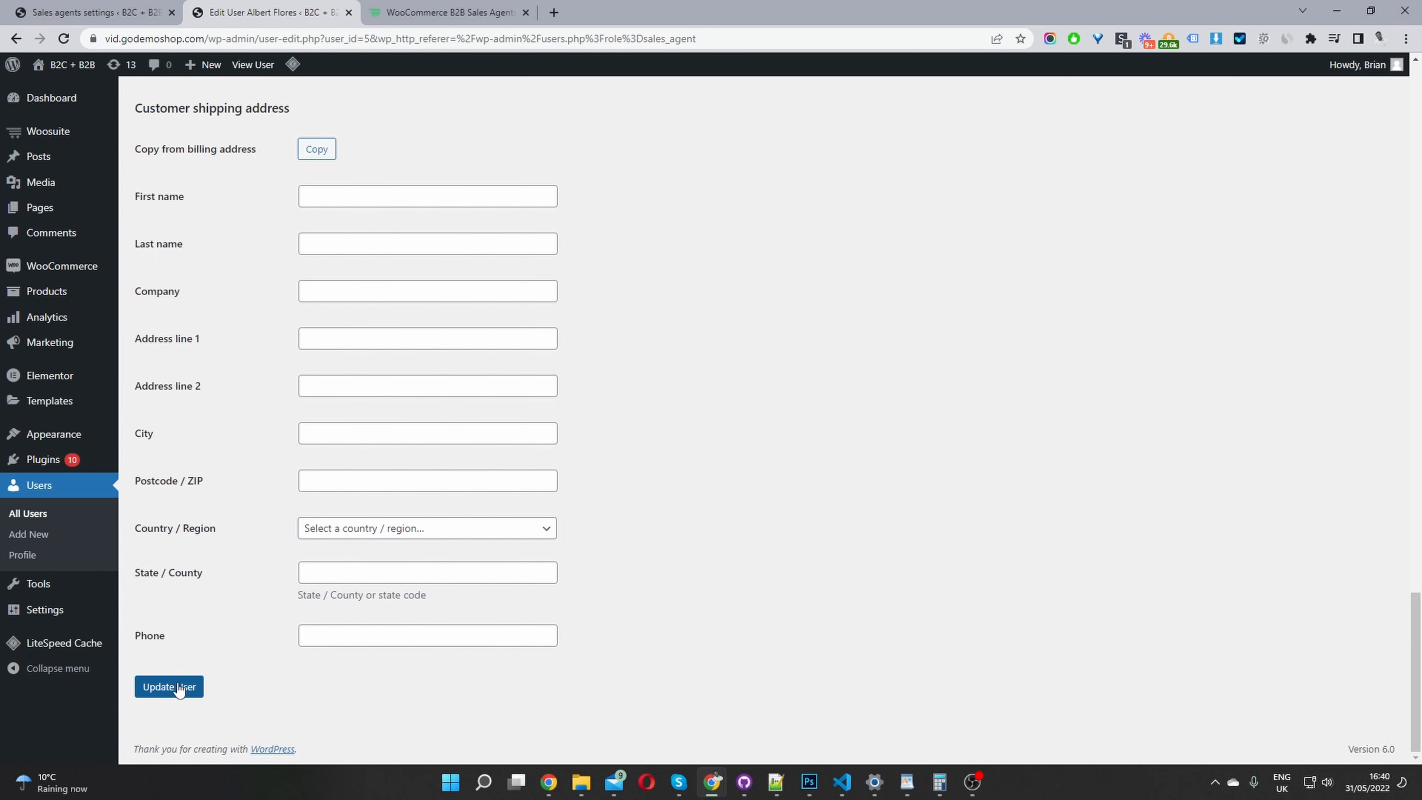
scroll(713, 683, "up", 2)
Open the full user list in another tab and bring up the form for adding a new user.
middle_click(74, 516)
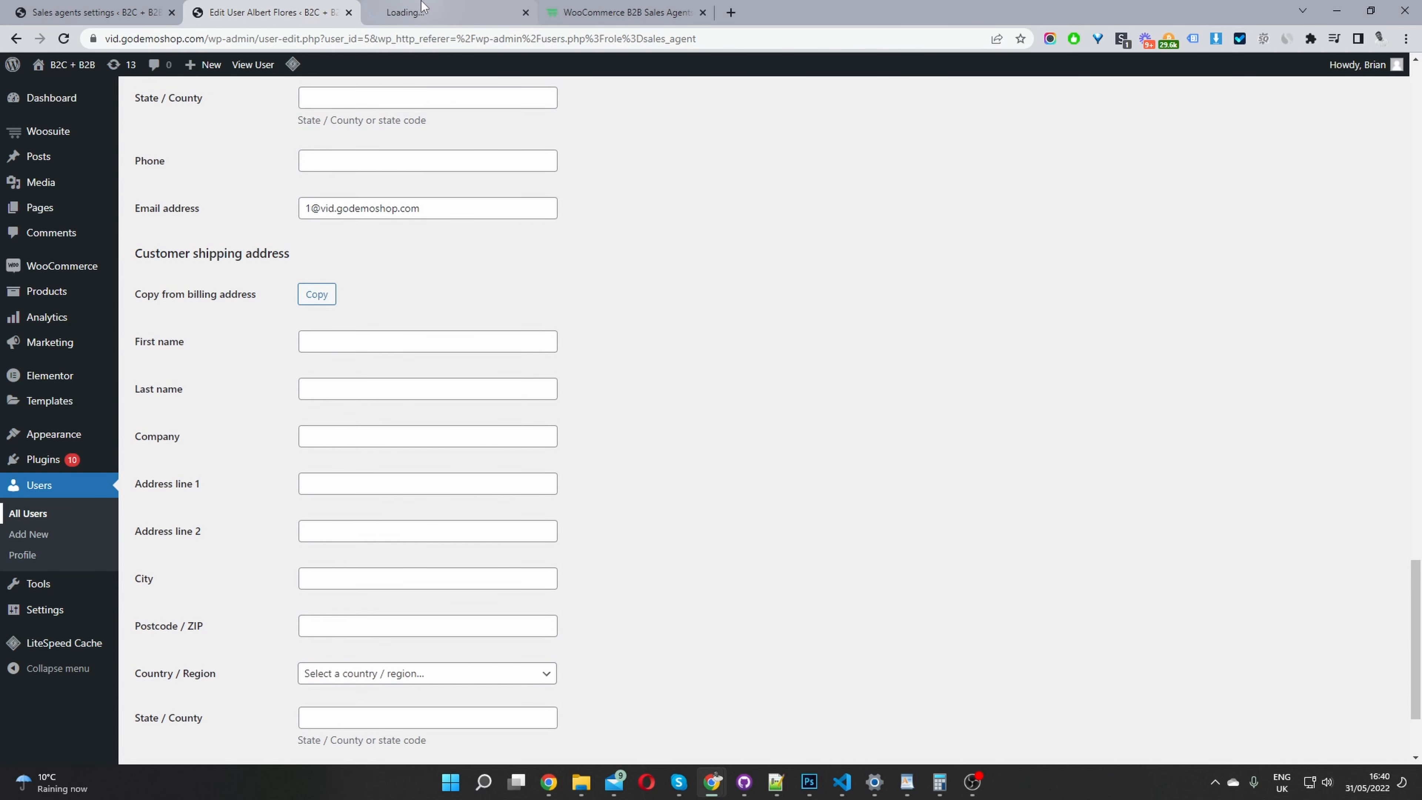
left_click(426, 7)
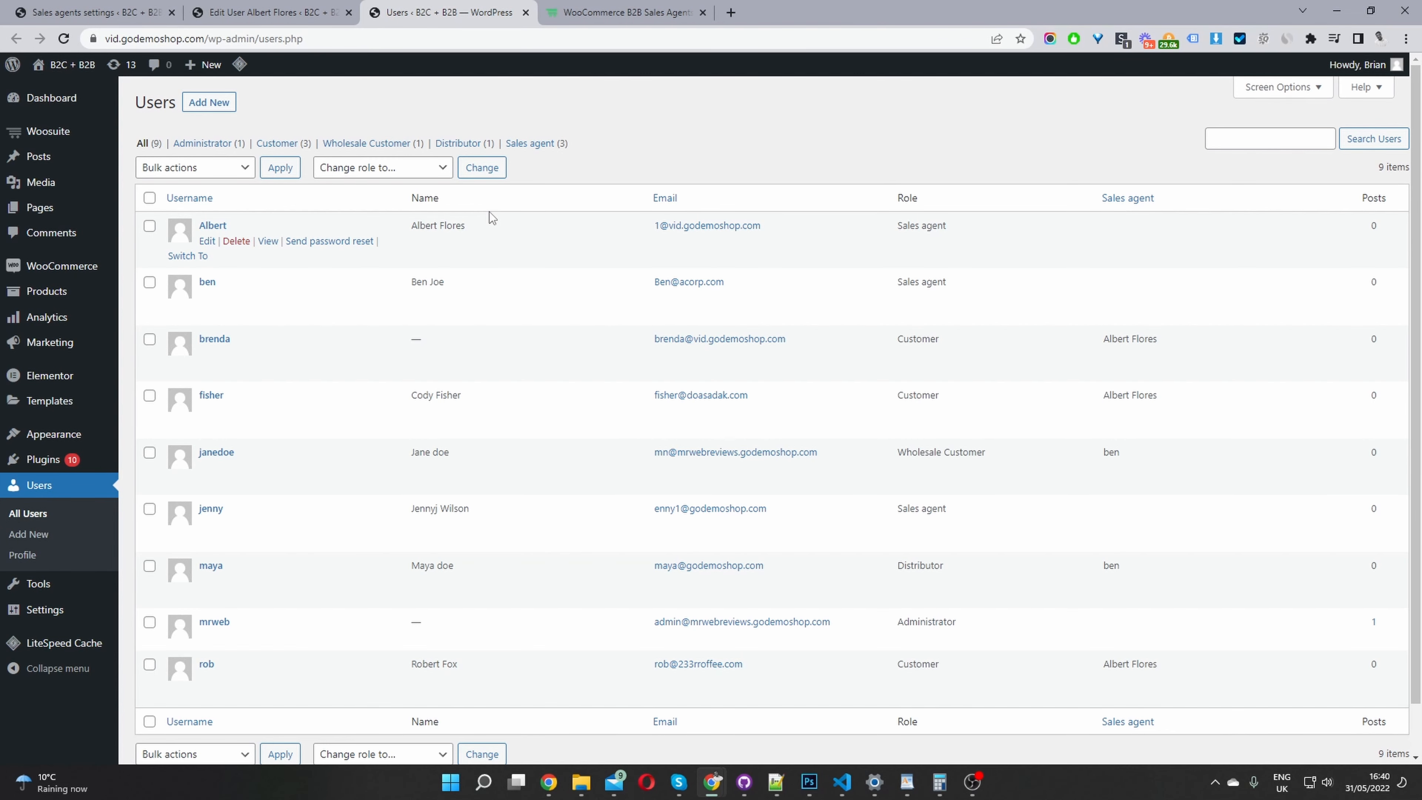
middle_click(207, 102)
left_click(525, 12)
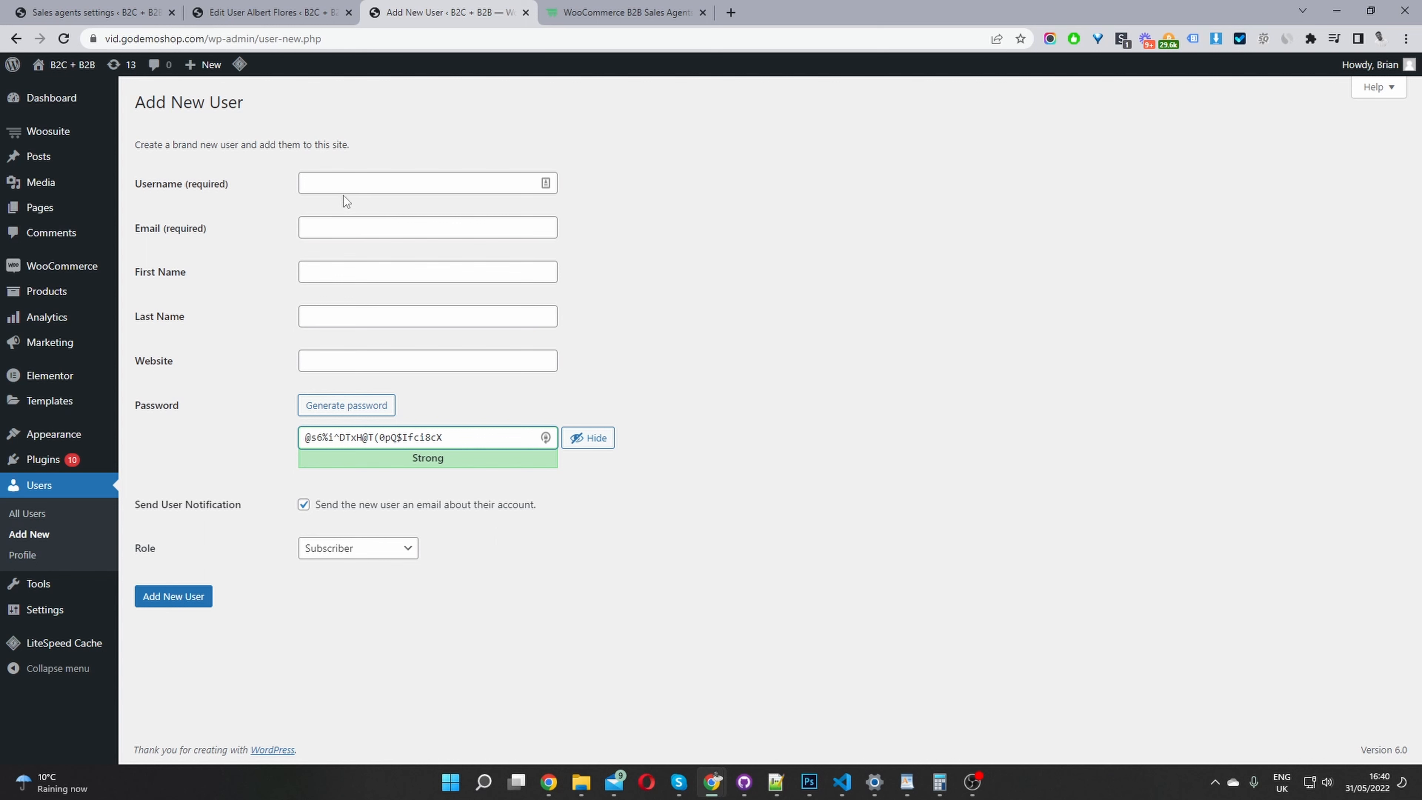
Look over the new user's username and email fields and try selecting Sales agent as the role.
left_click(359, 183)
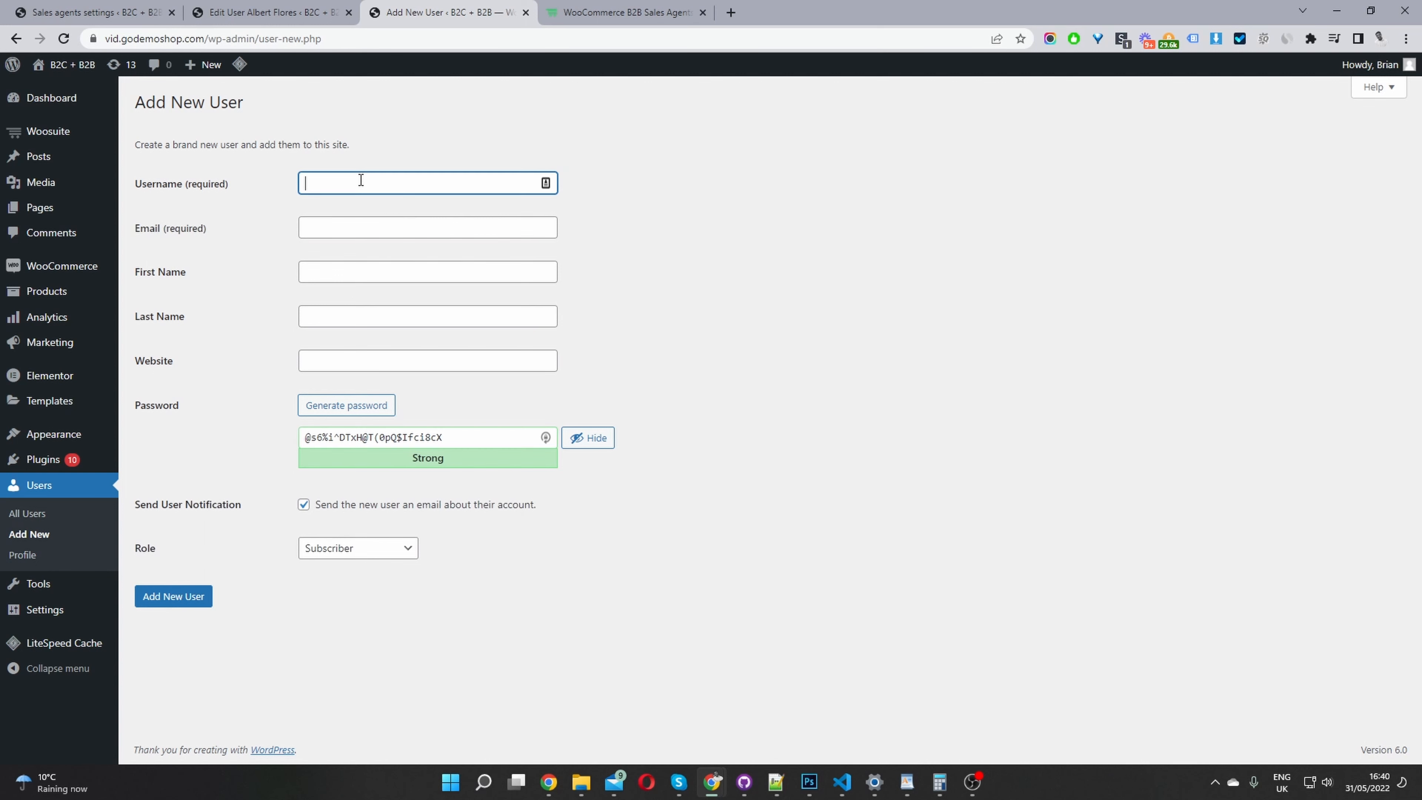
left_click(359, 223)
left_click(271, 281)
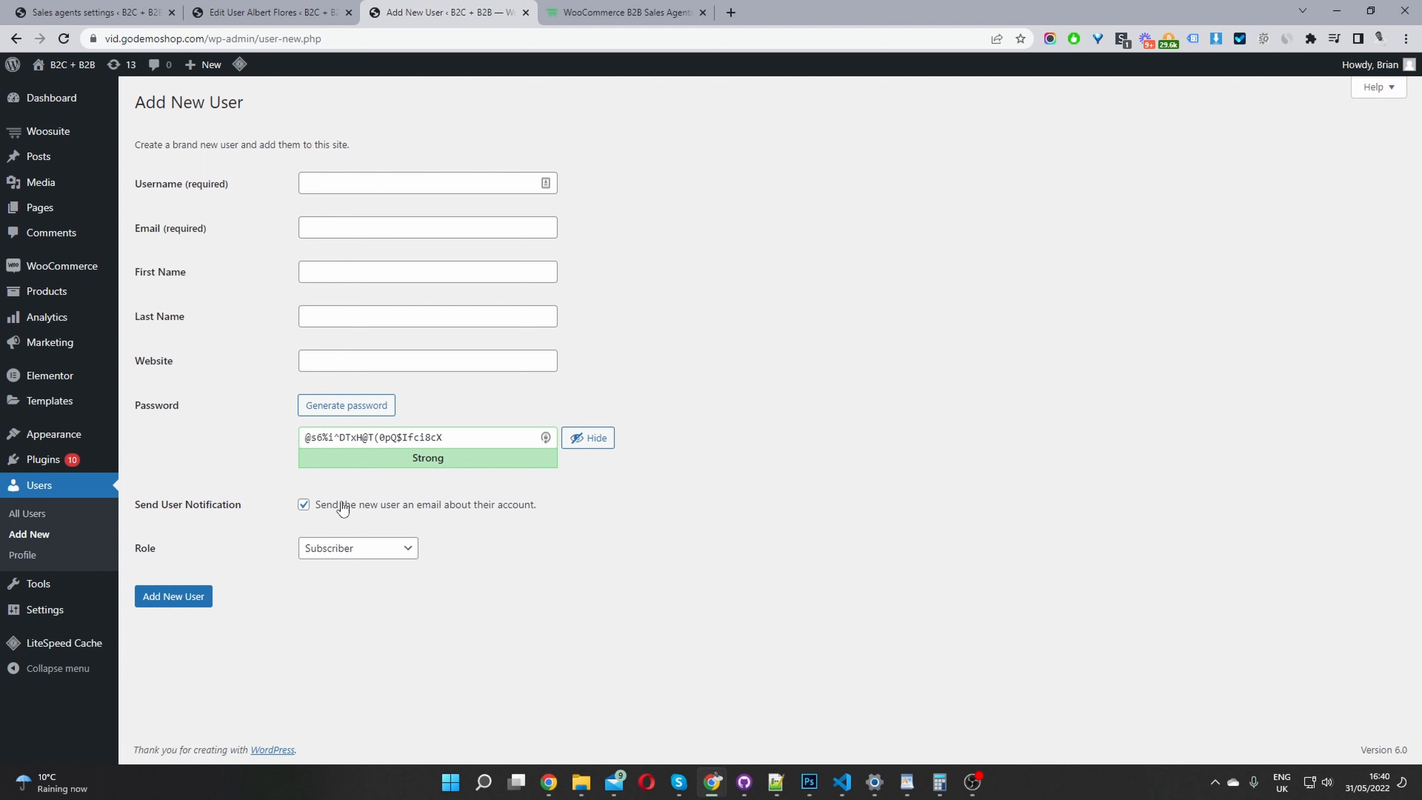
double_click(189, 544)
left_click(326, 550)
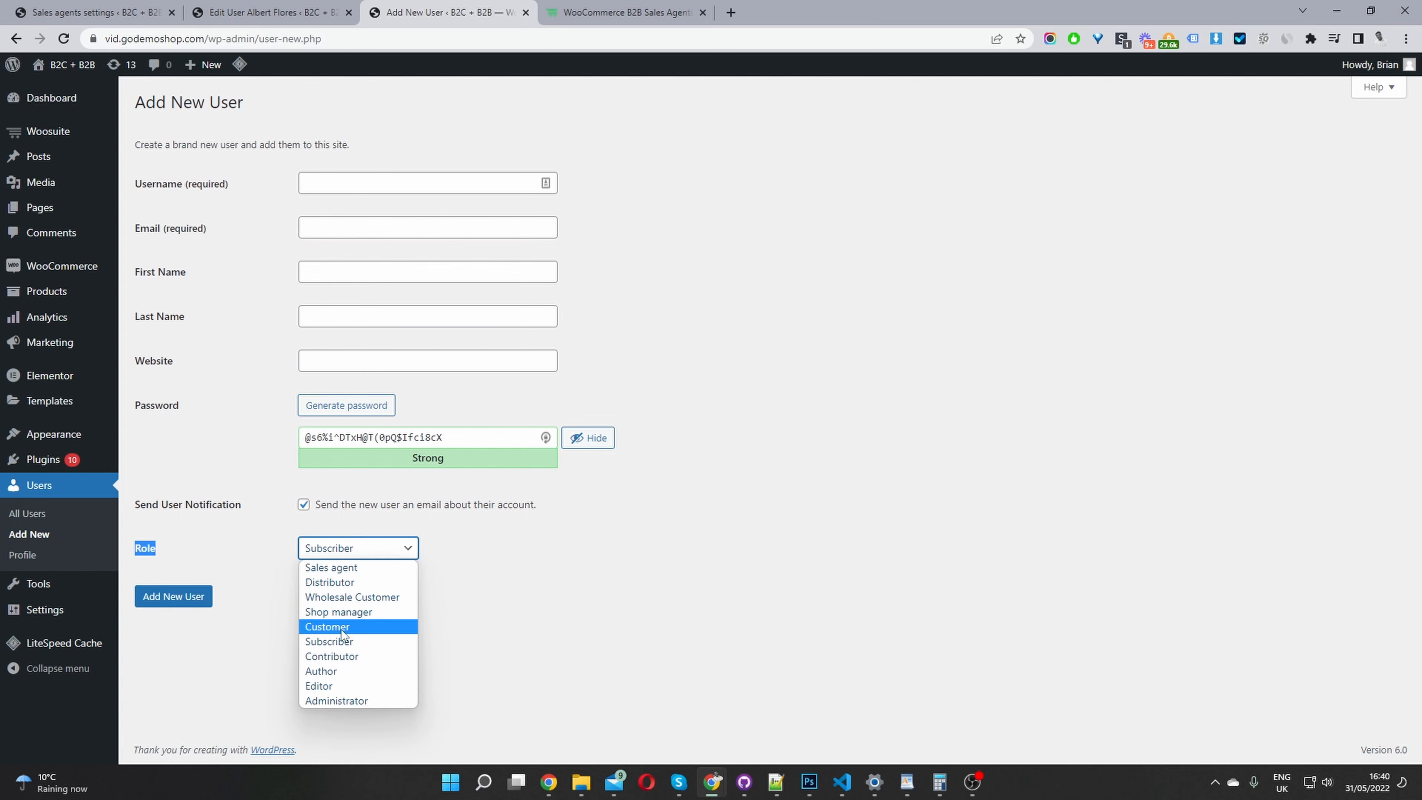
left_click(358, 570)
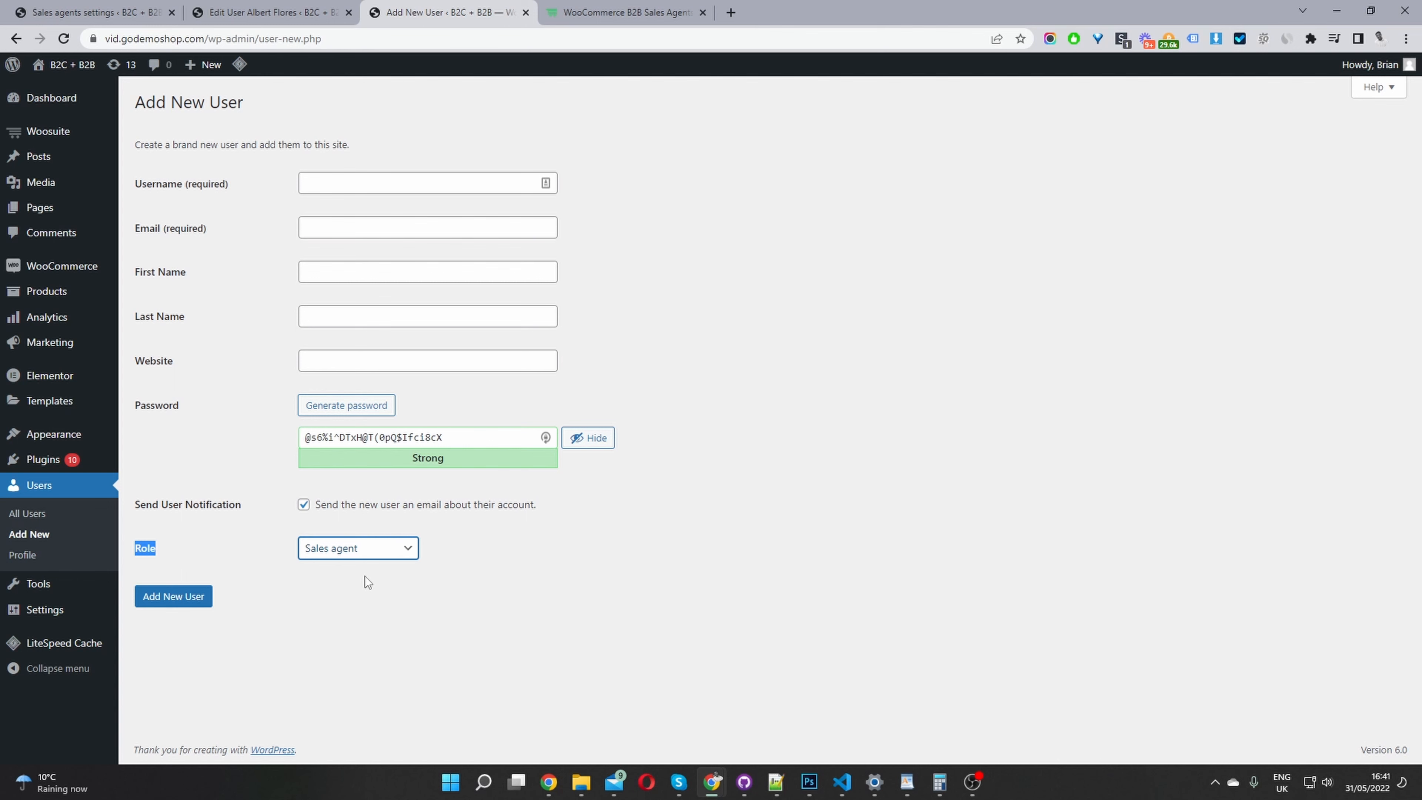
Return to the full user list, open the first customer's profile and find its Woo Sales Agent section.
left_click(57, 516)
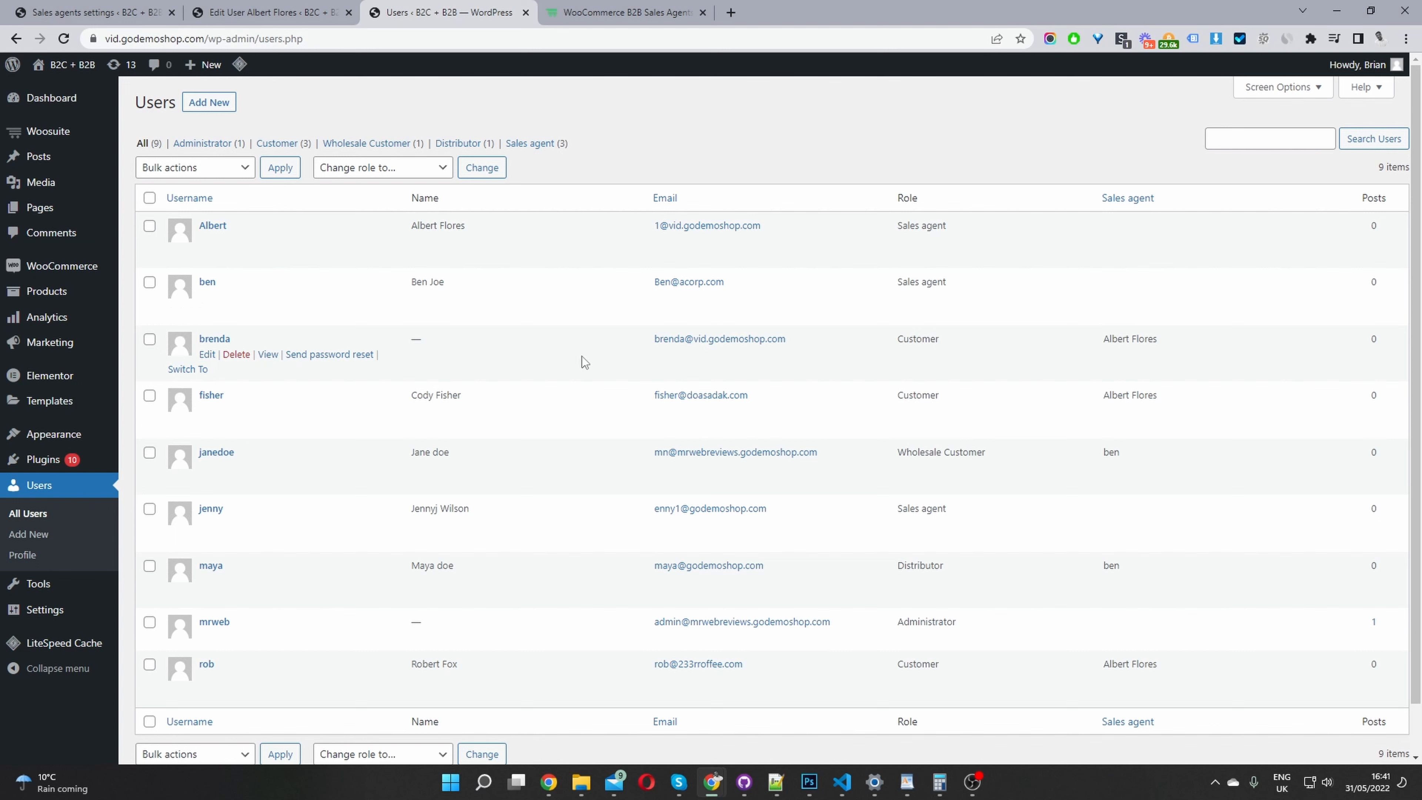
left_click(208, 356)
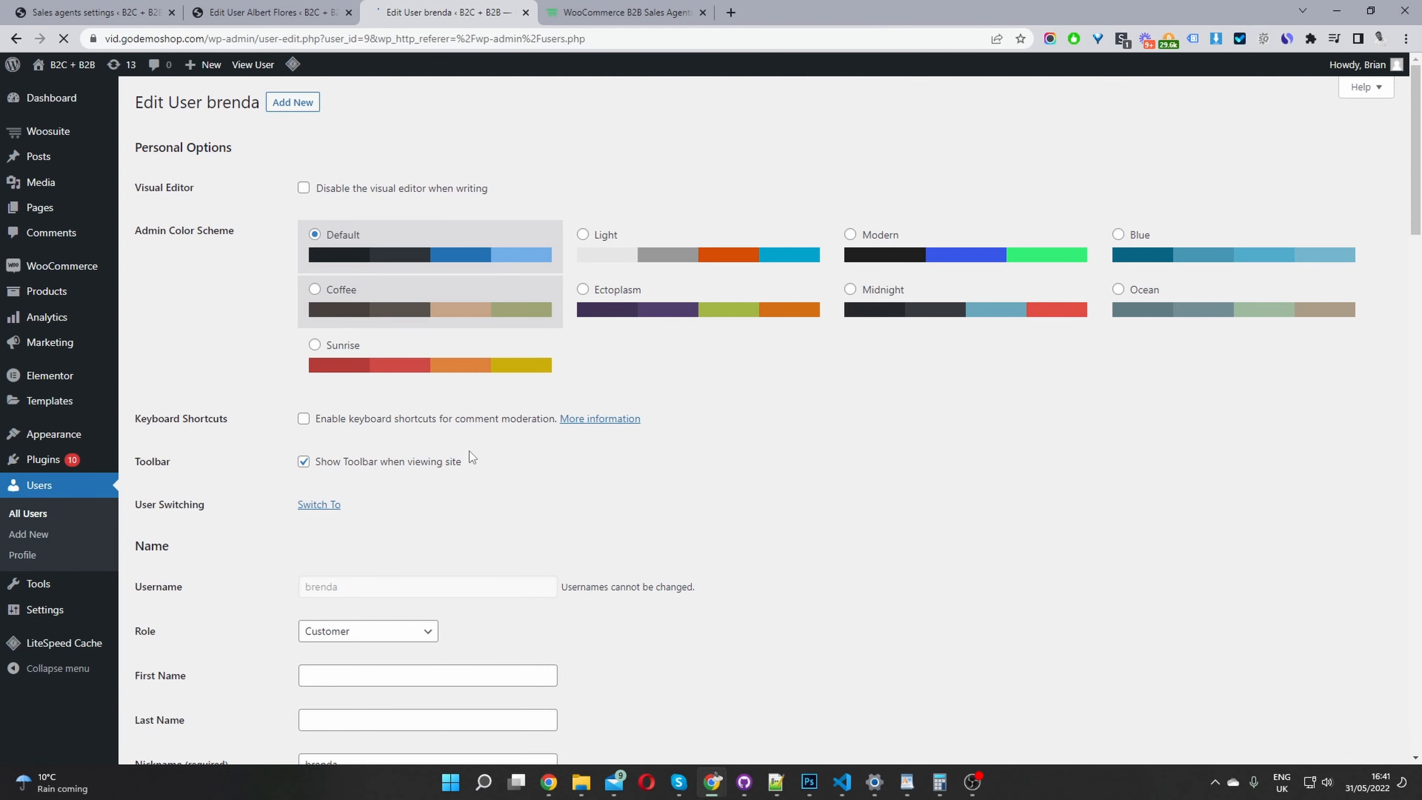
scroll(540, 499, "down", 5)
scroll(587, 391, "up", 8)
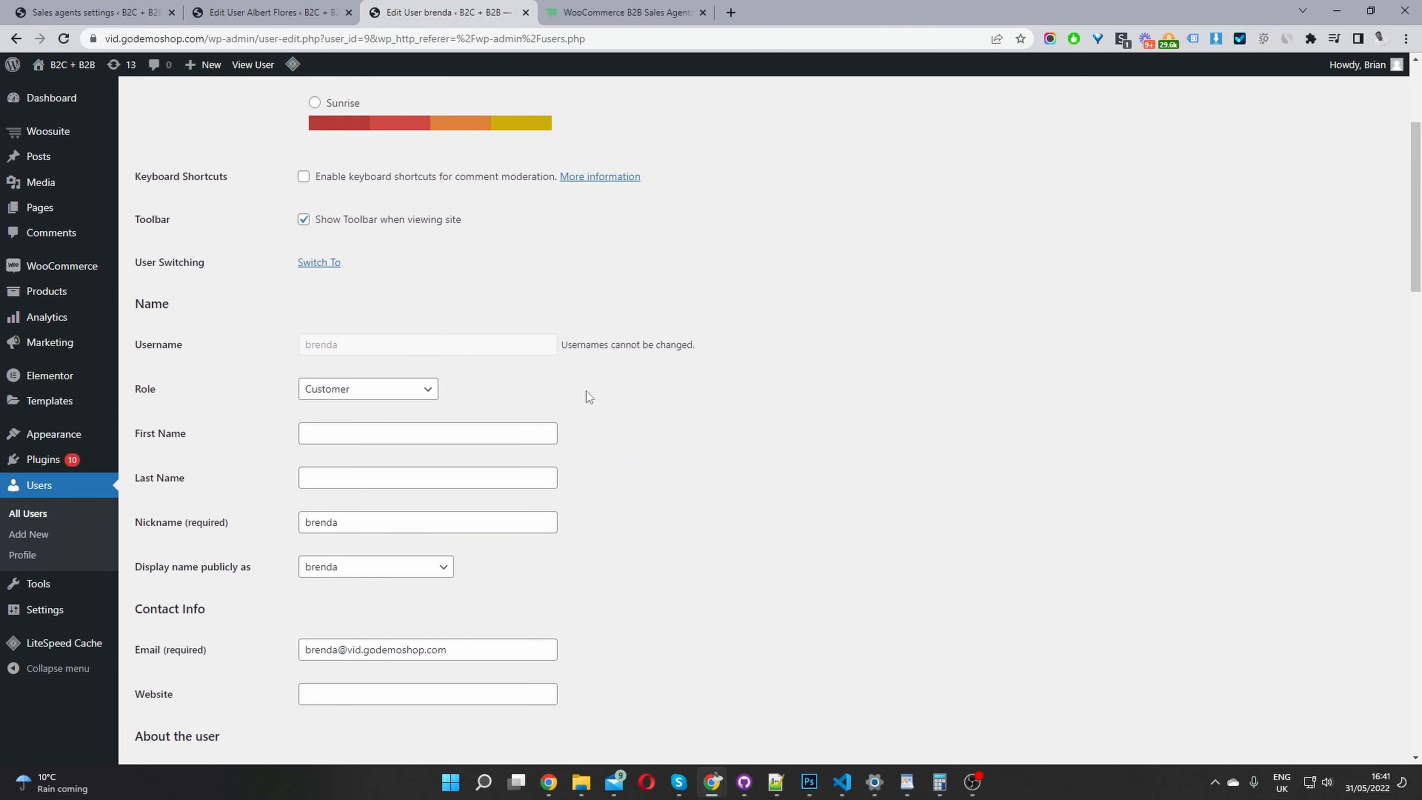
scroll(587, 392, "down", 10)
scroll(587, 394, "down", 5)
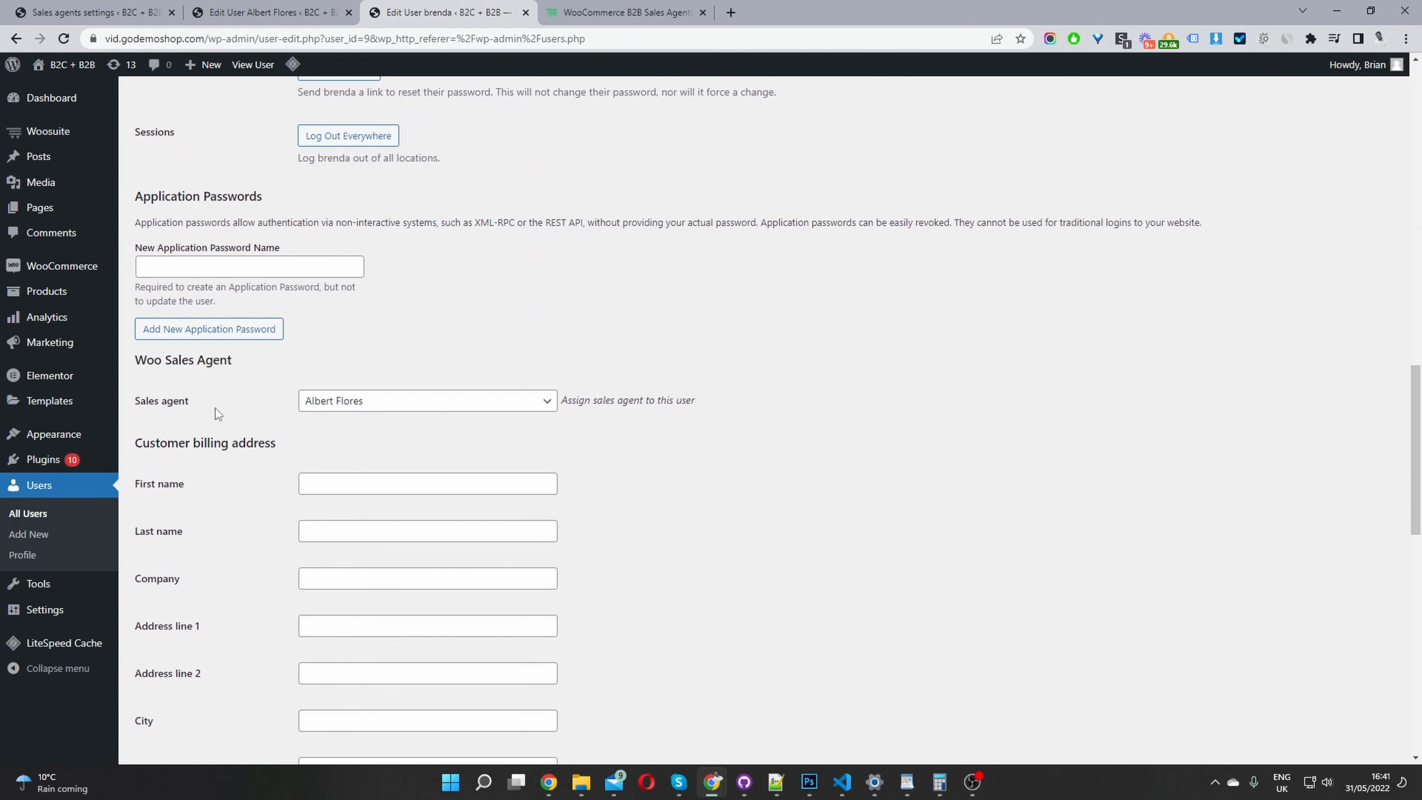
Try assigning the second agent in the list as this customer's sales agent, without updating the user.
left_click(399, 407)
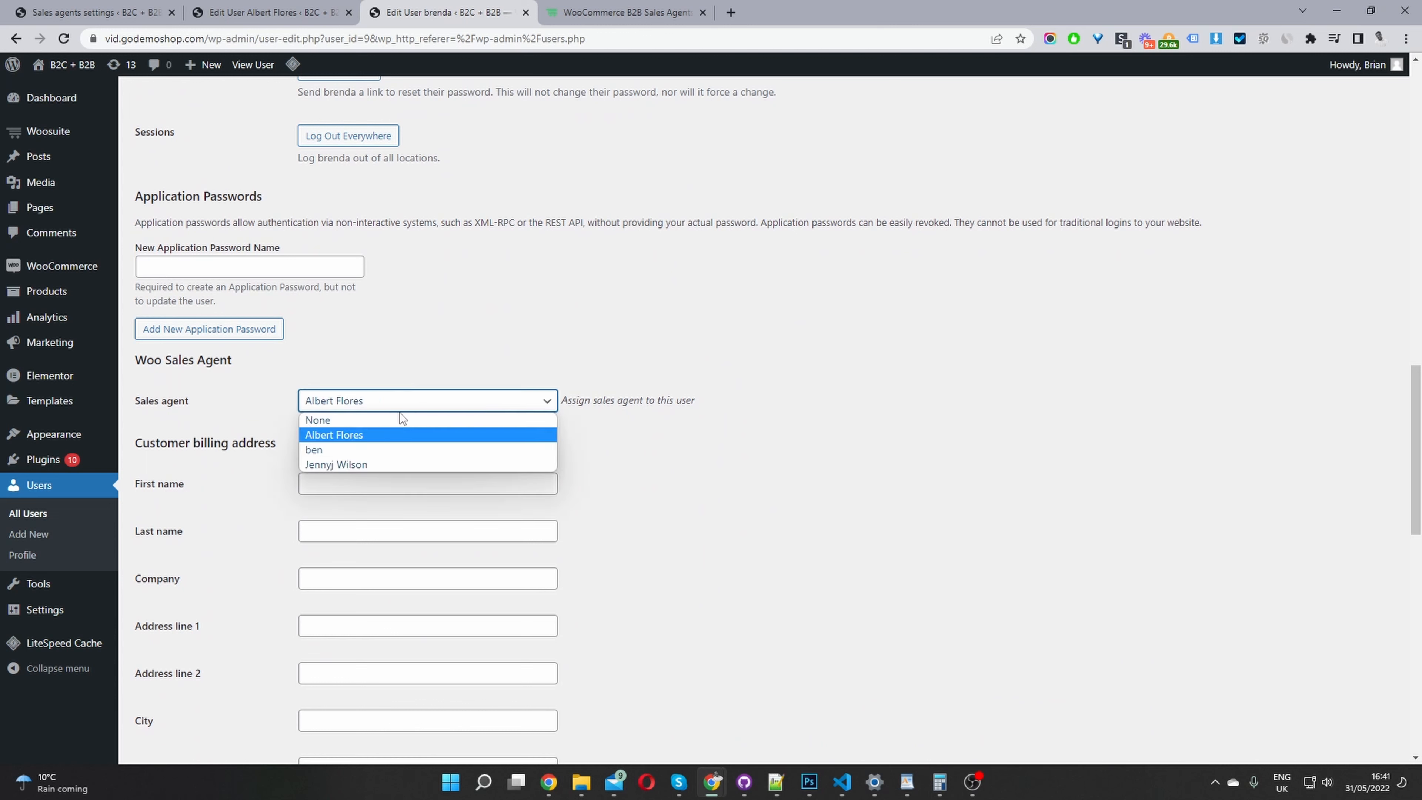
left_click(399, 449)
scroll(508, 556, "up", 2)
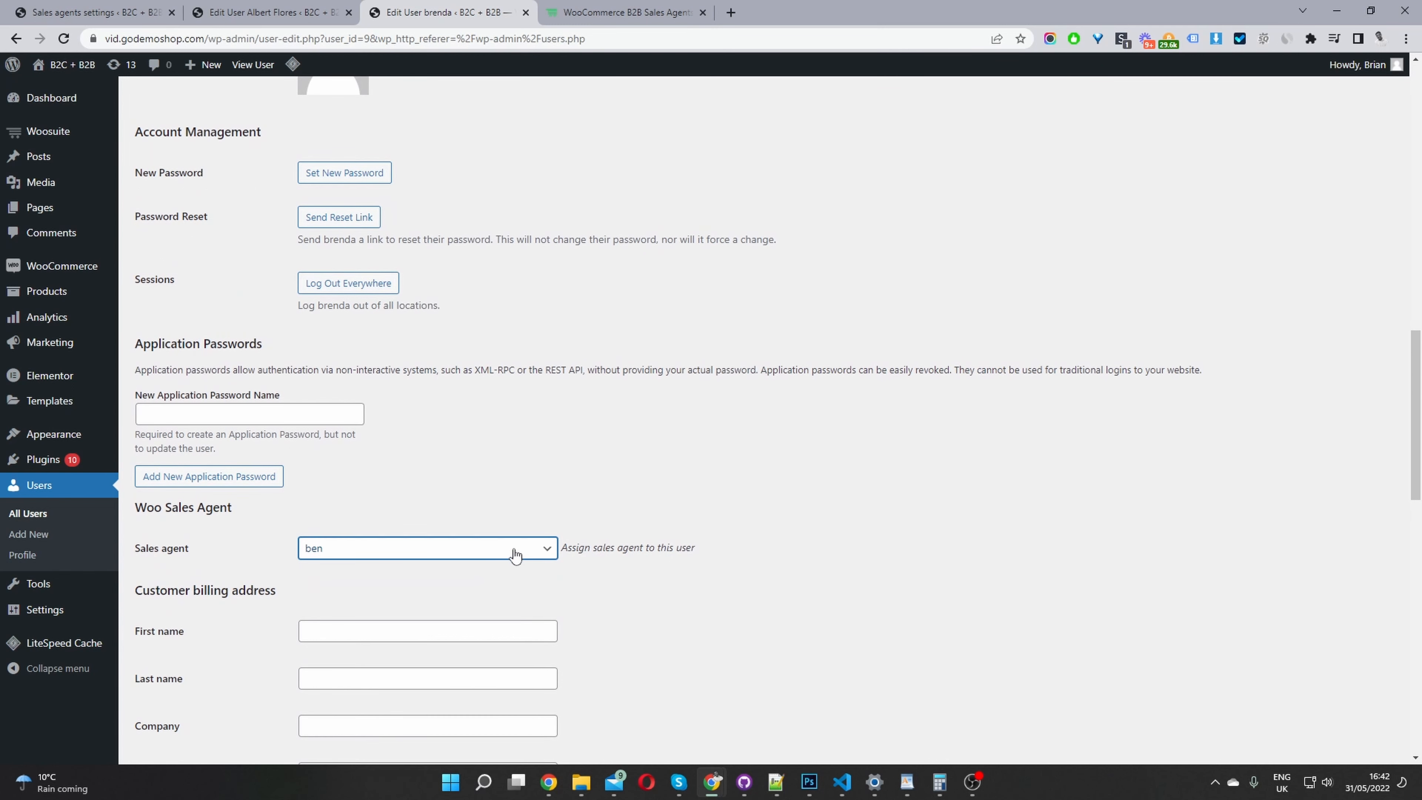
scroll(711, 574, "down", 15)
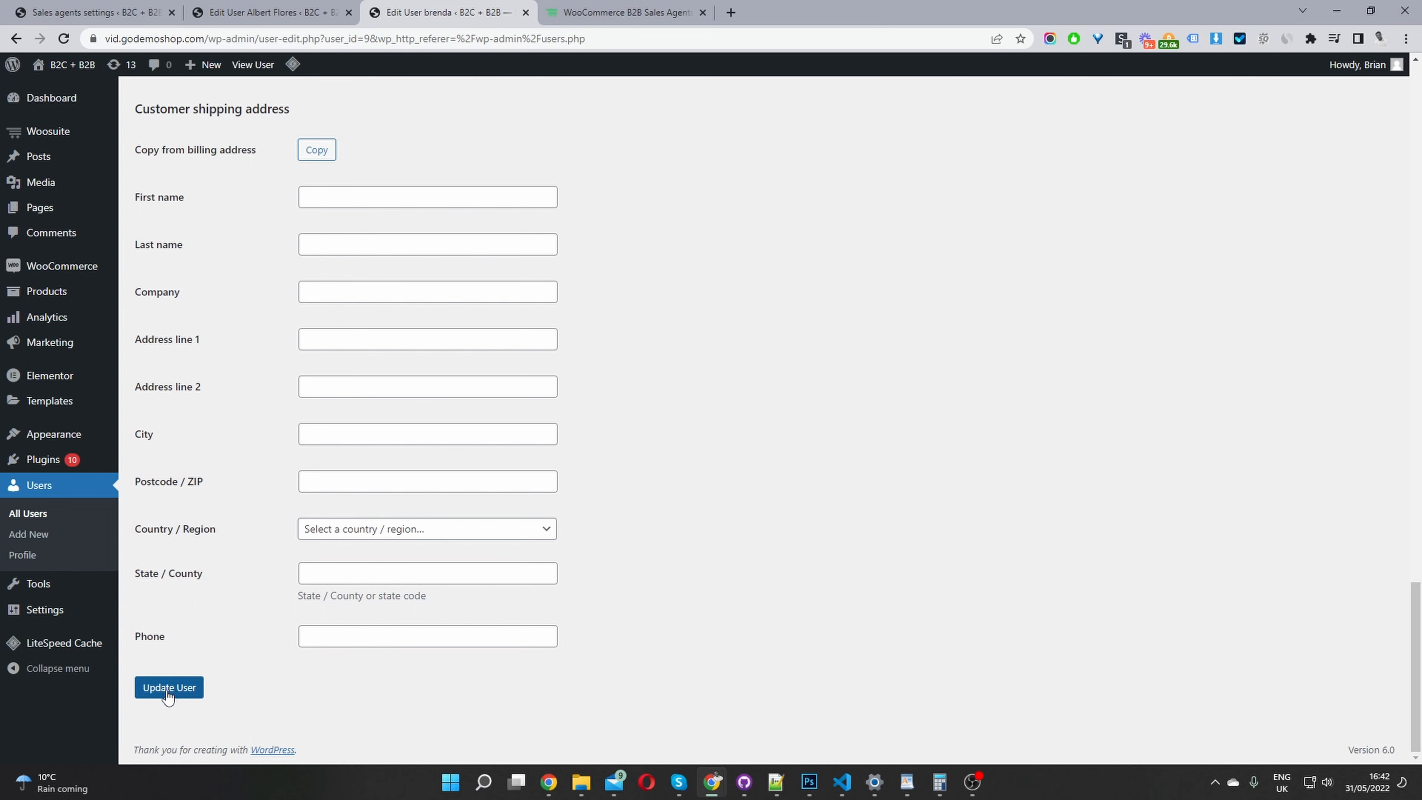
Switch from the user list to the first sales agent's account and open the Sales agents dashboard.
left_click(34, 485)
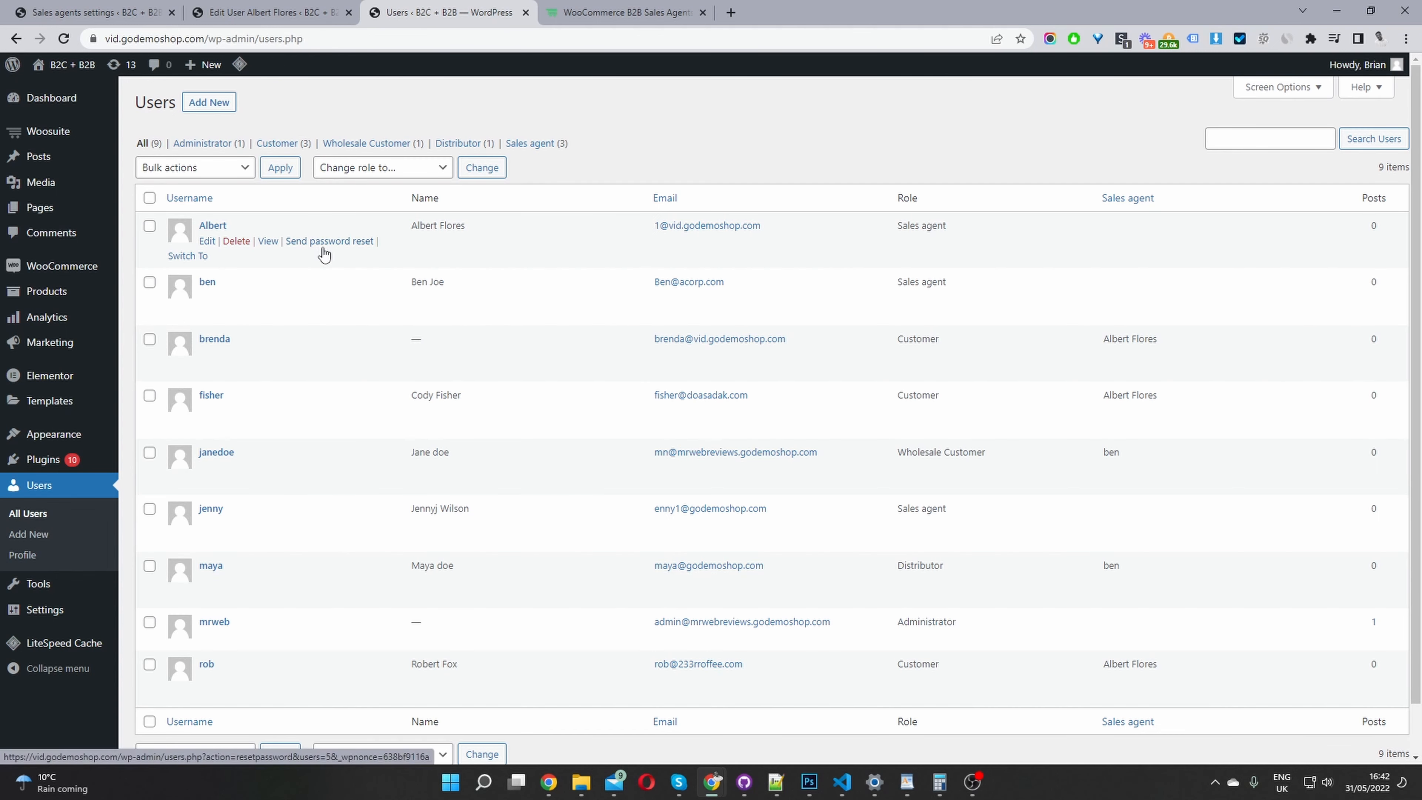
left_click(190, 255)
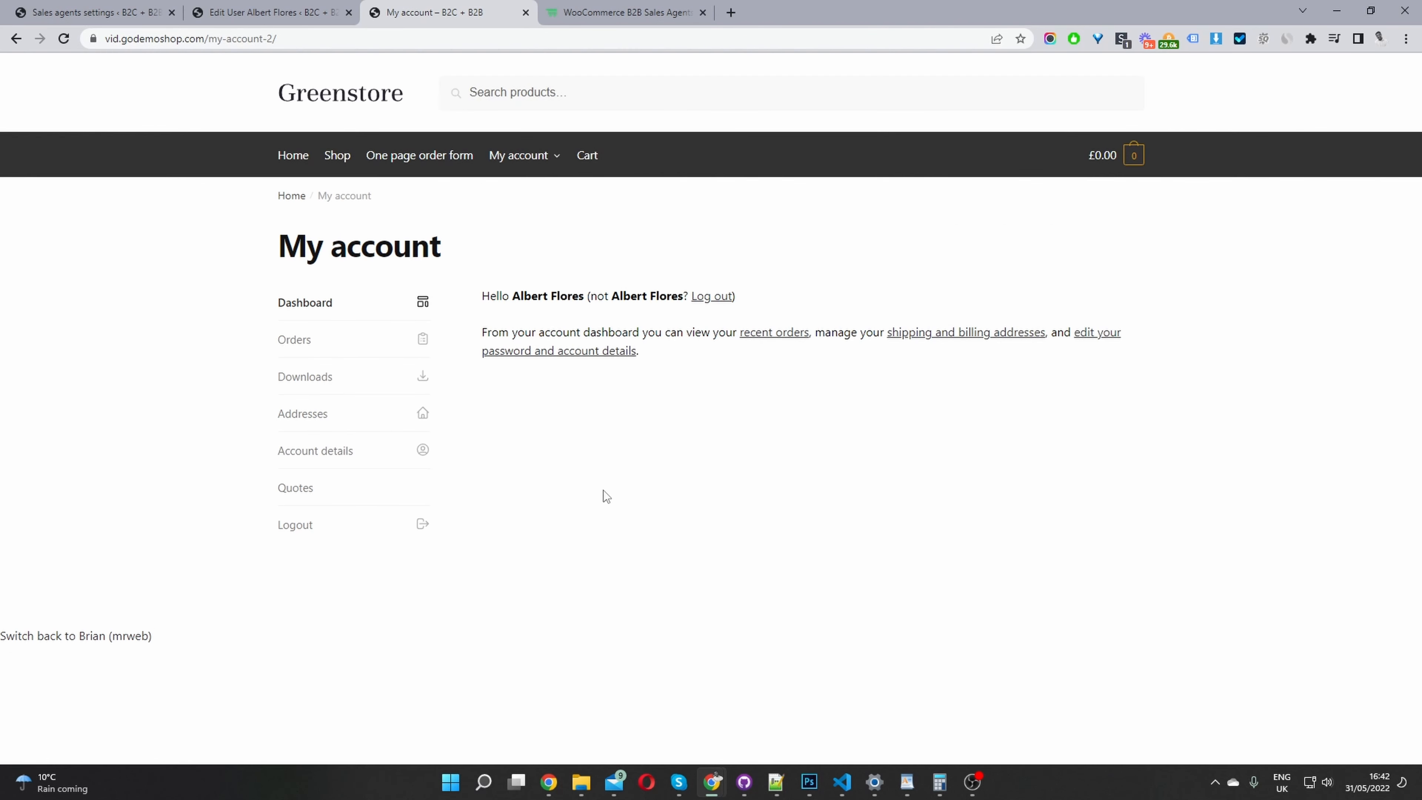
mouse_move(493, 170)
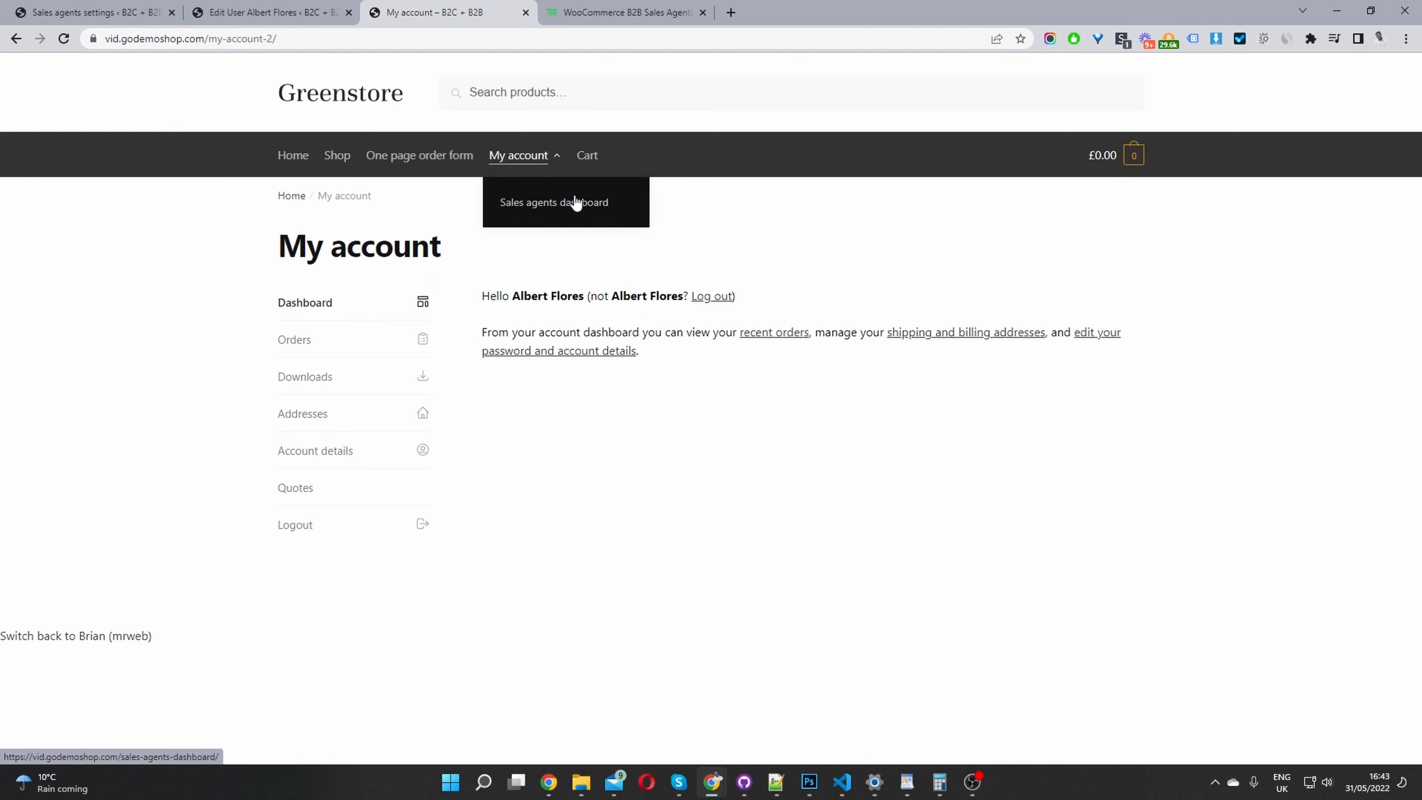
left_click(546, 212)
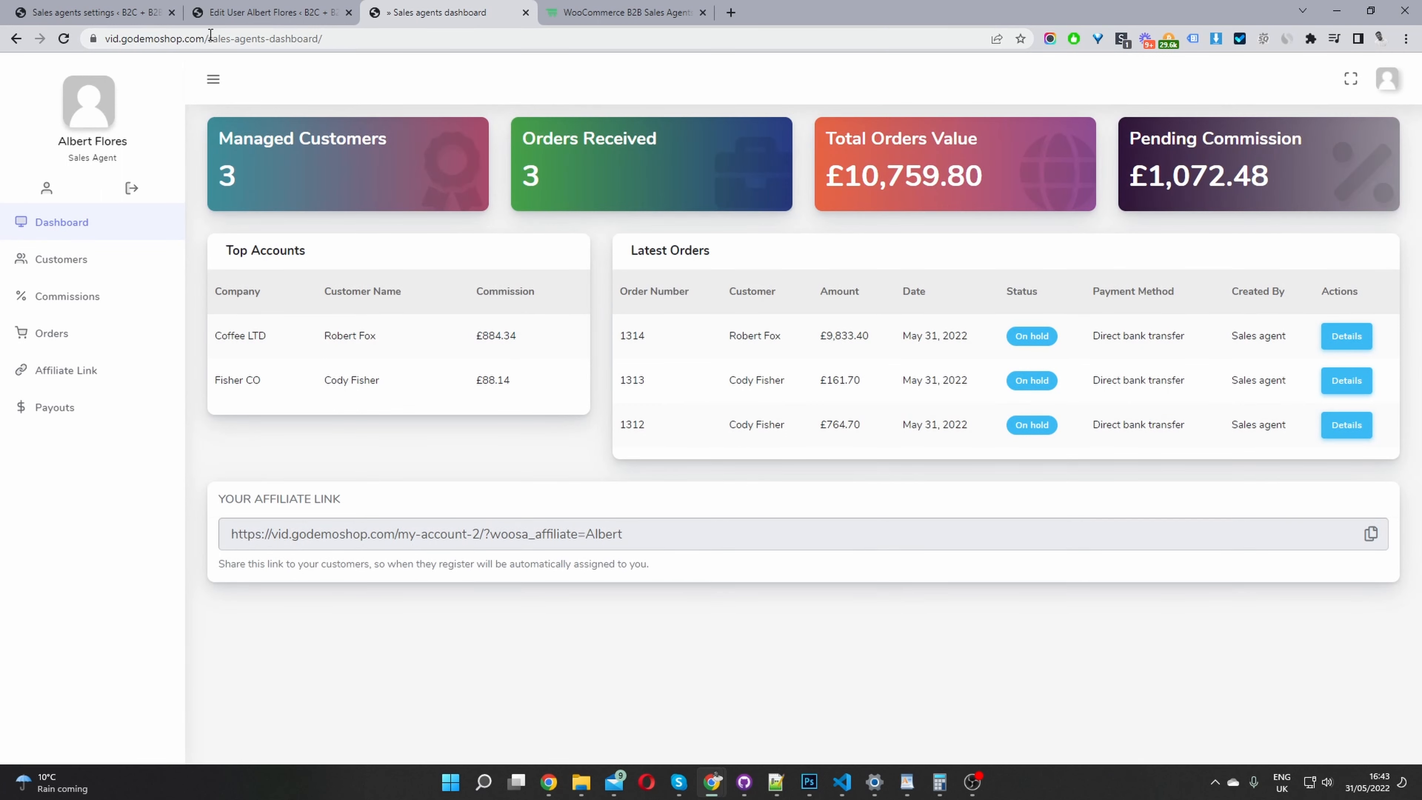
Examine the dashboard's web address and its managed customers, orders received, total orders value and pending commission figures.
left_click_drag(210, 38, 261, 38)
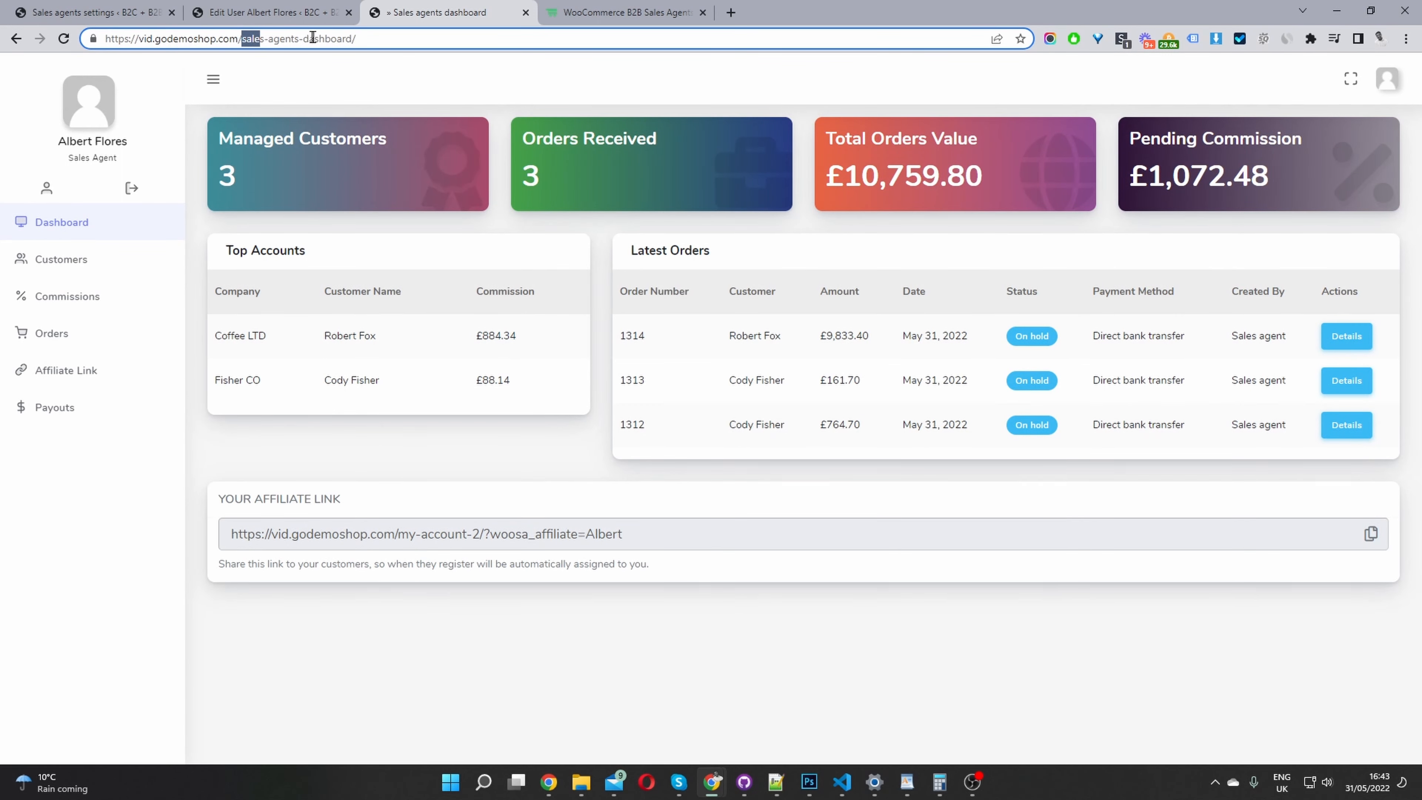
left_click_drag(372, 44, 246, 39)
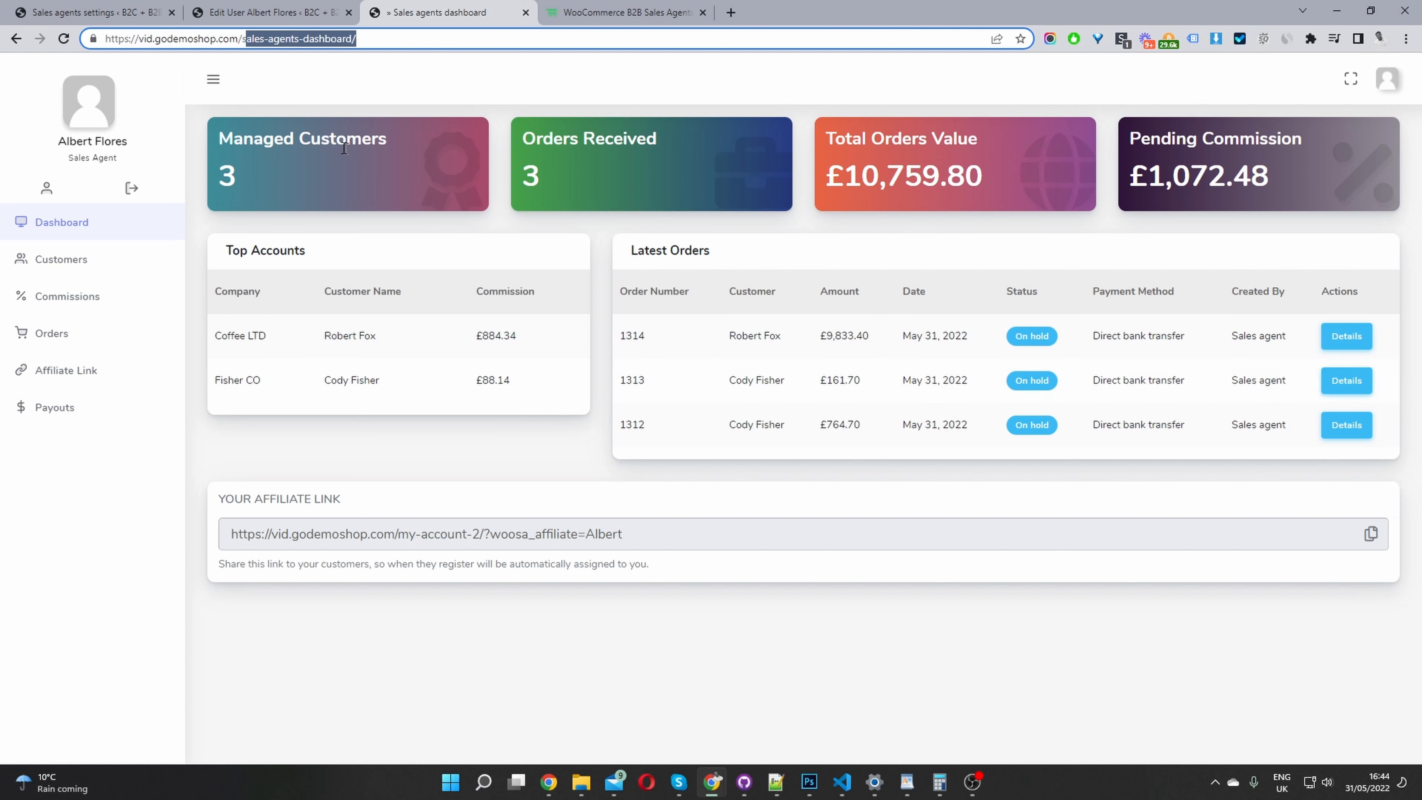
left_click(317, 173)
left_click_drag(251, 174, 220, 176)
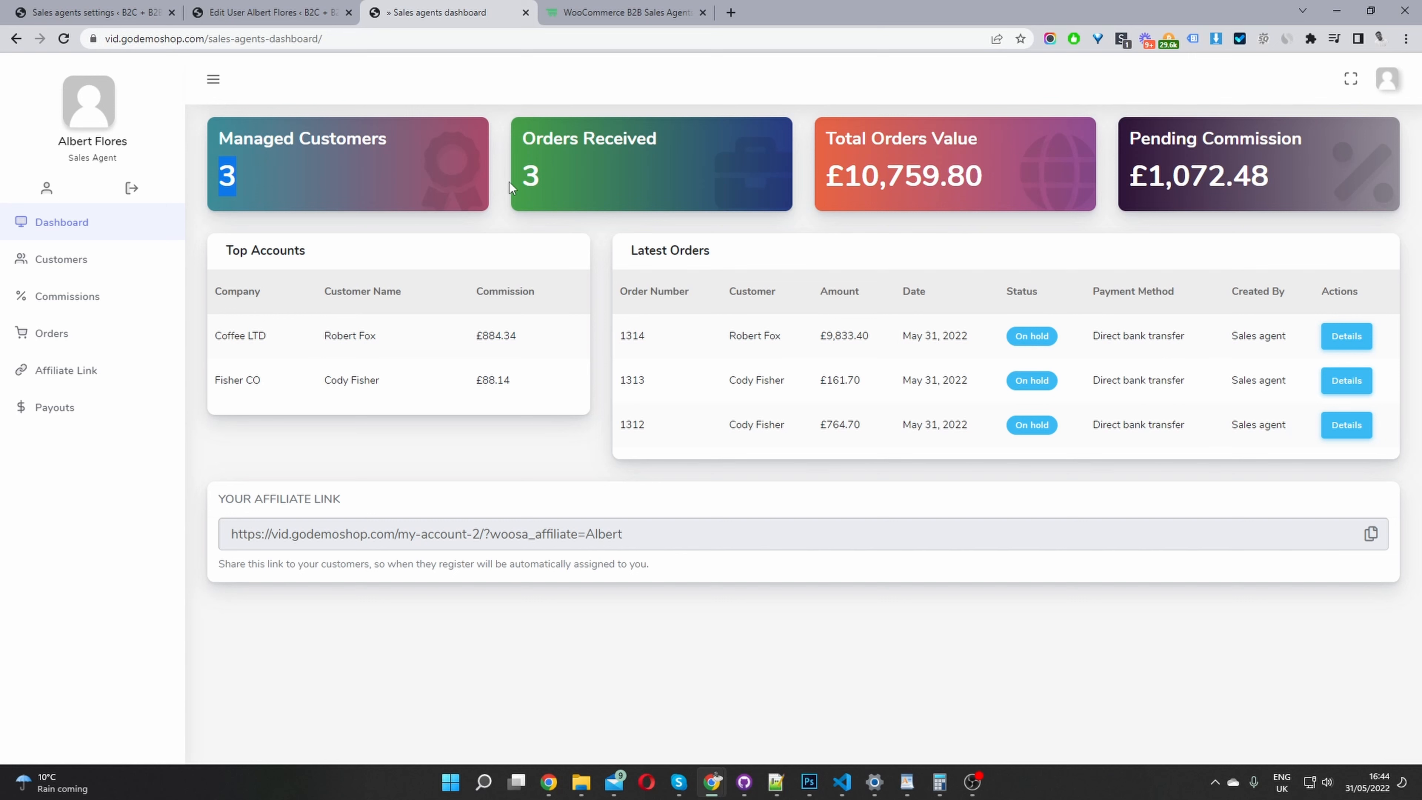
left_click_drag(521, 177, 539, 171)
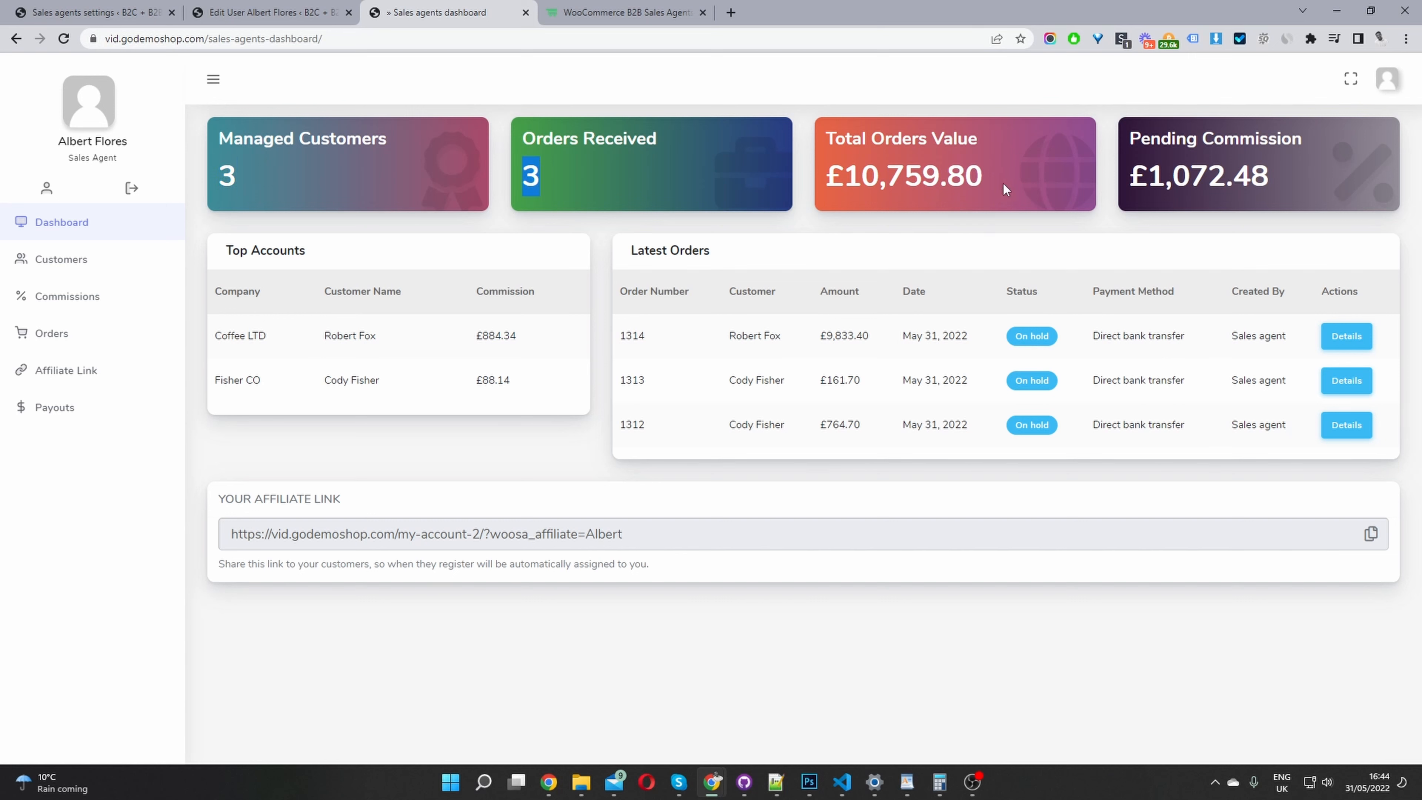
left_click_drag(1004, 189, 895, 187)
left_click_drag(1304, 173, 1109, 184)
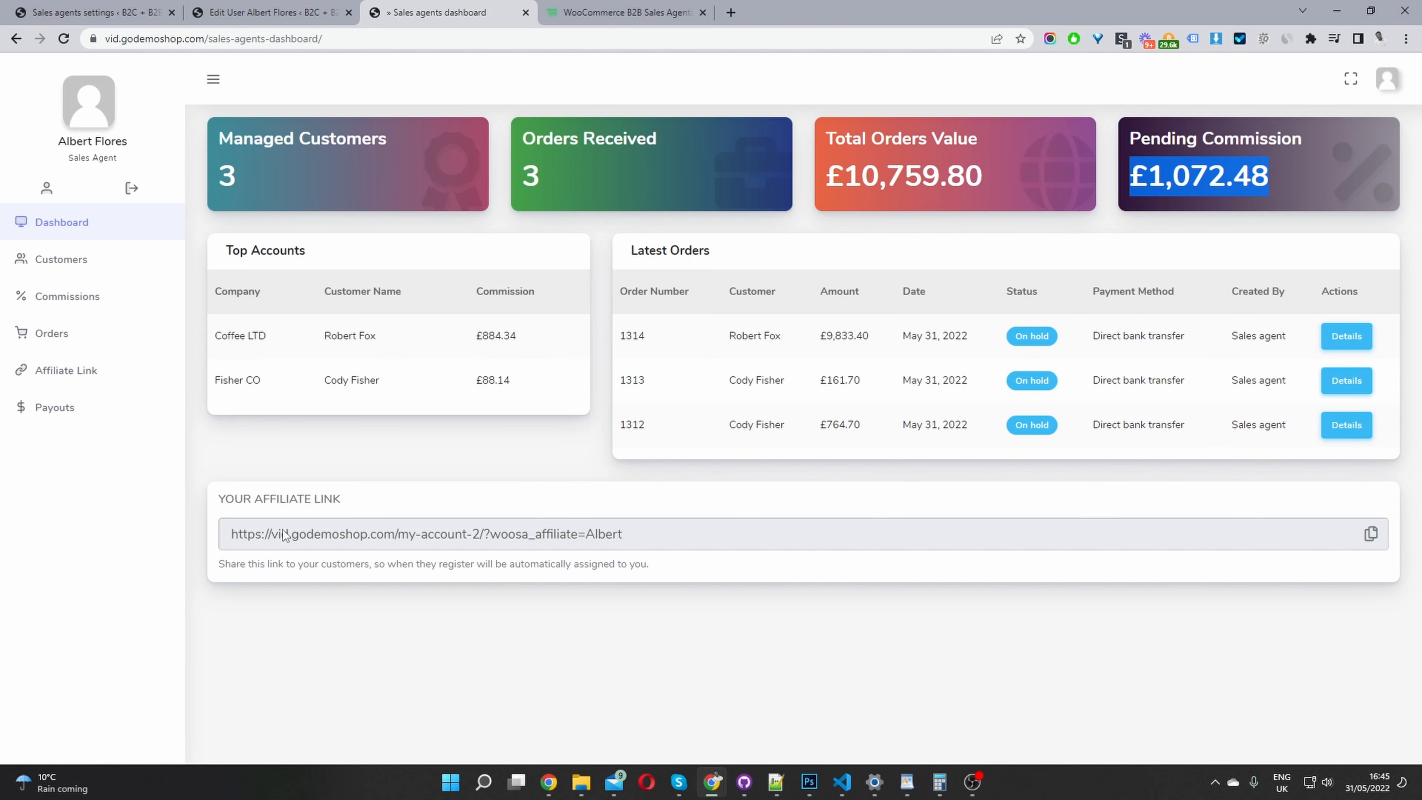
Highlight the agent's affiliate link on the dashboard.
left_click_drag(284, 535, 537, 549)
triple_click(338, 540)
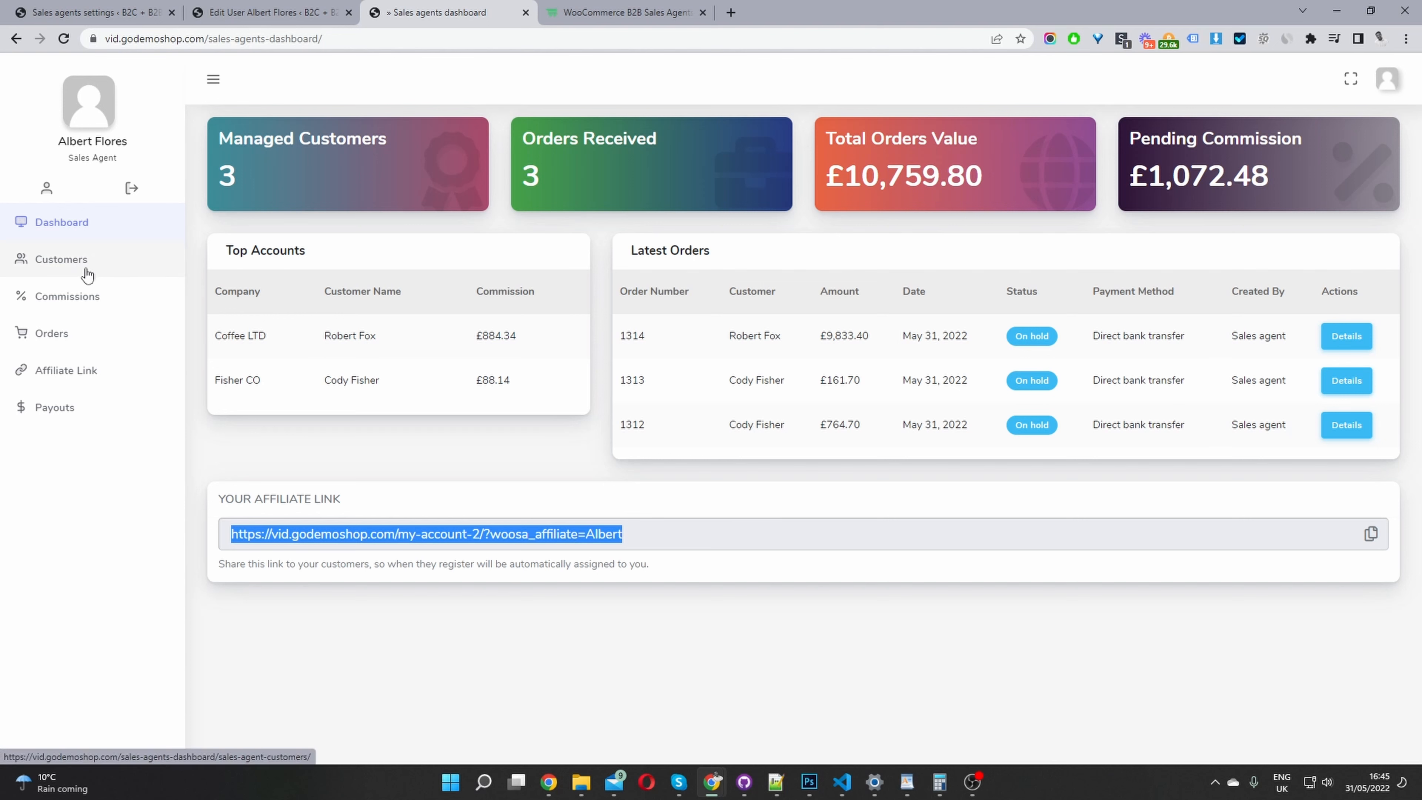
Open the second customer's details from the customer list and examine total orders, total orders value, account creation date and billing address.
left_click(66, 268)
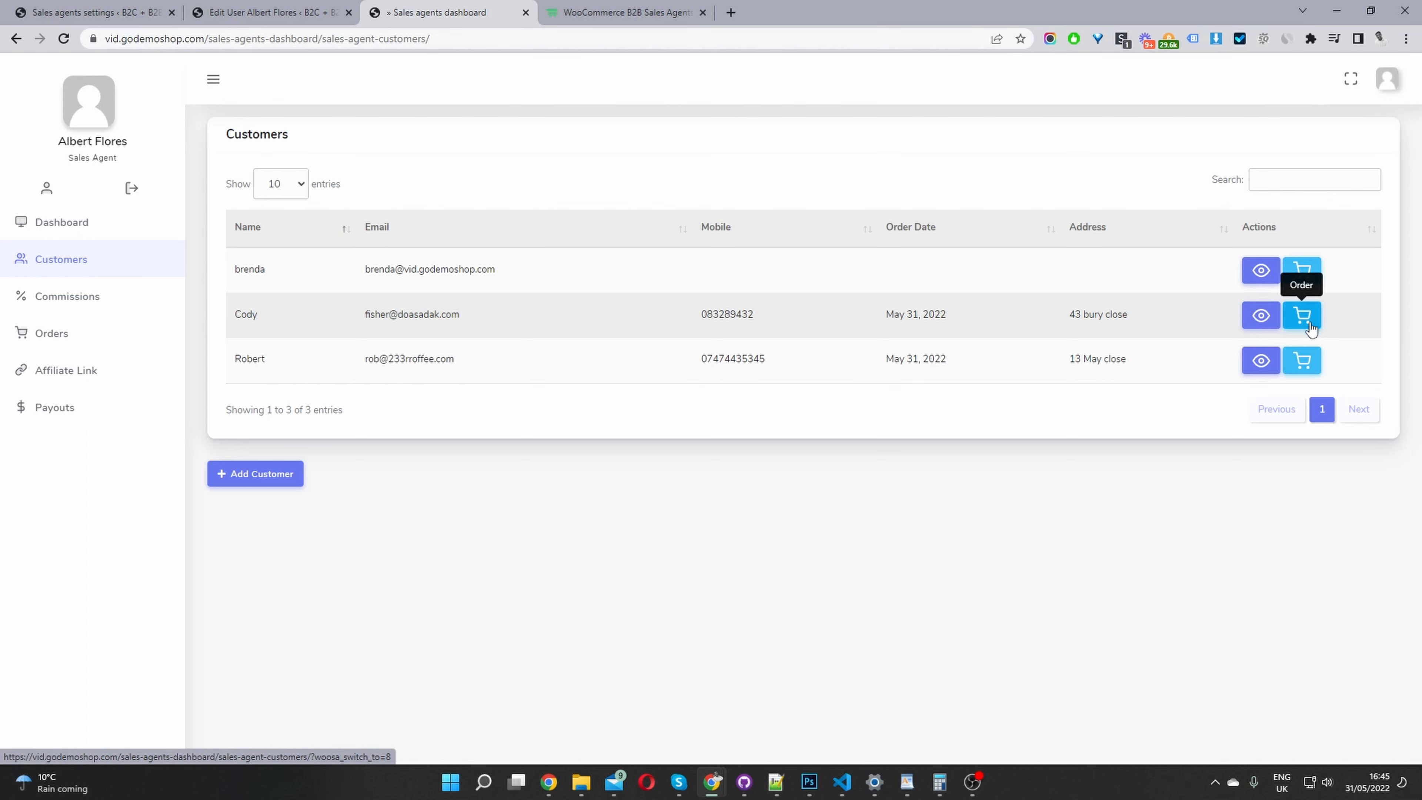
left_click(1261, 317)
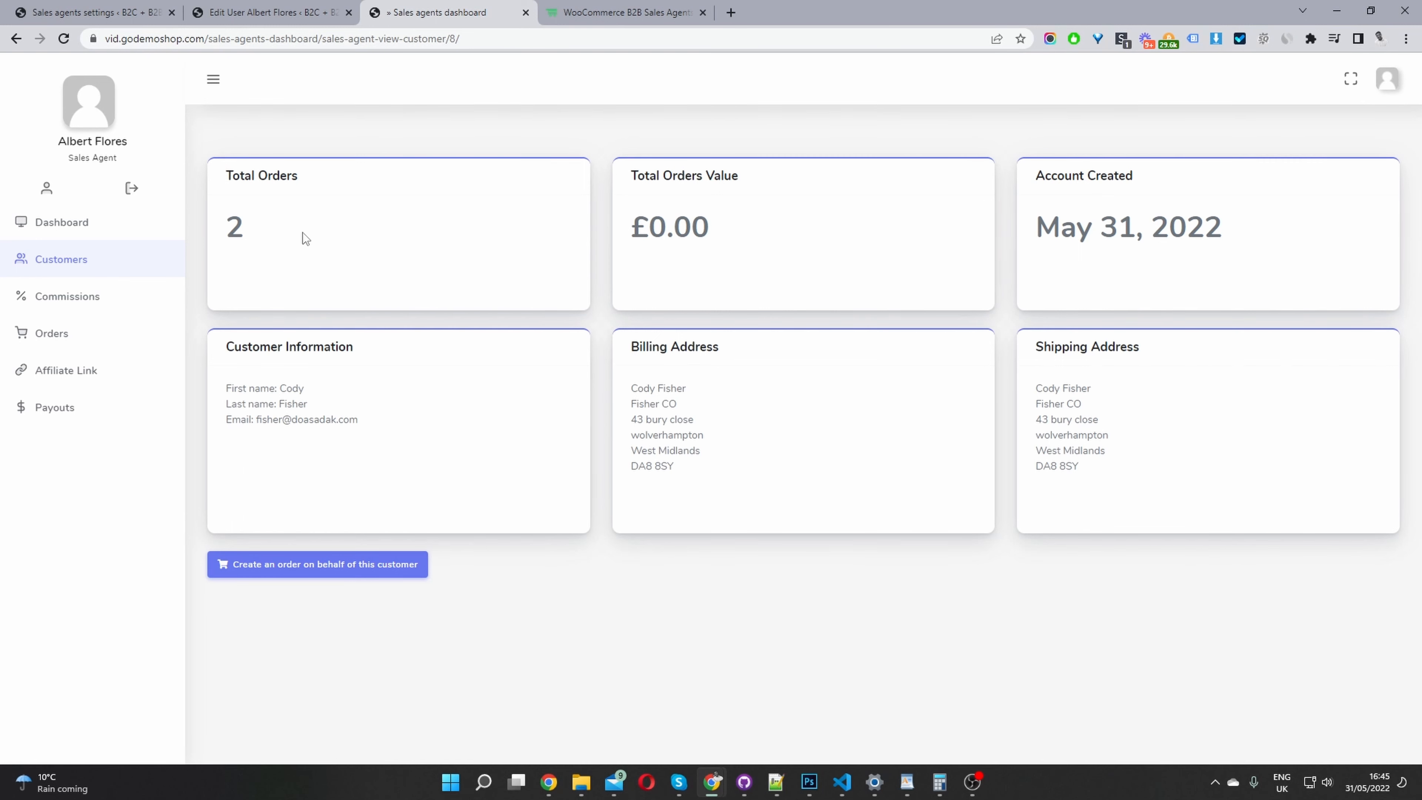
left_click_drag(305, 238, 213, 227)
double_click(677, 223)
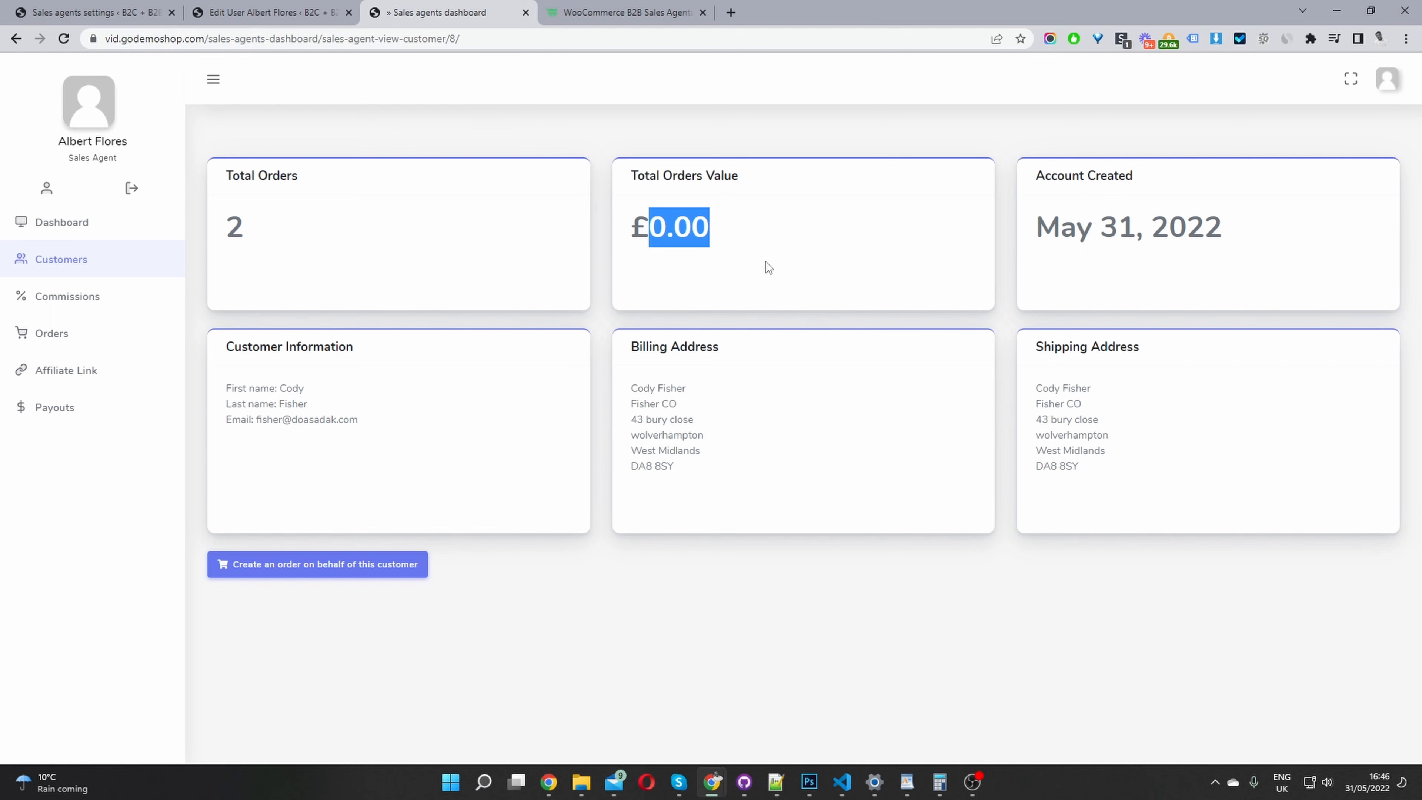
left_click_drag(1205, 236, 1064, 240)
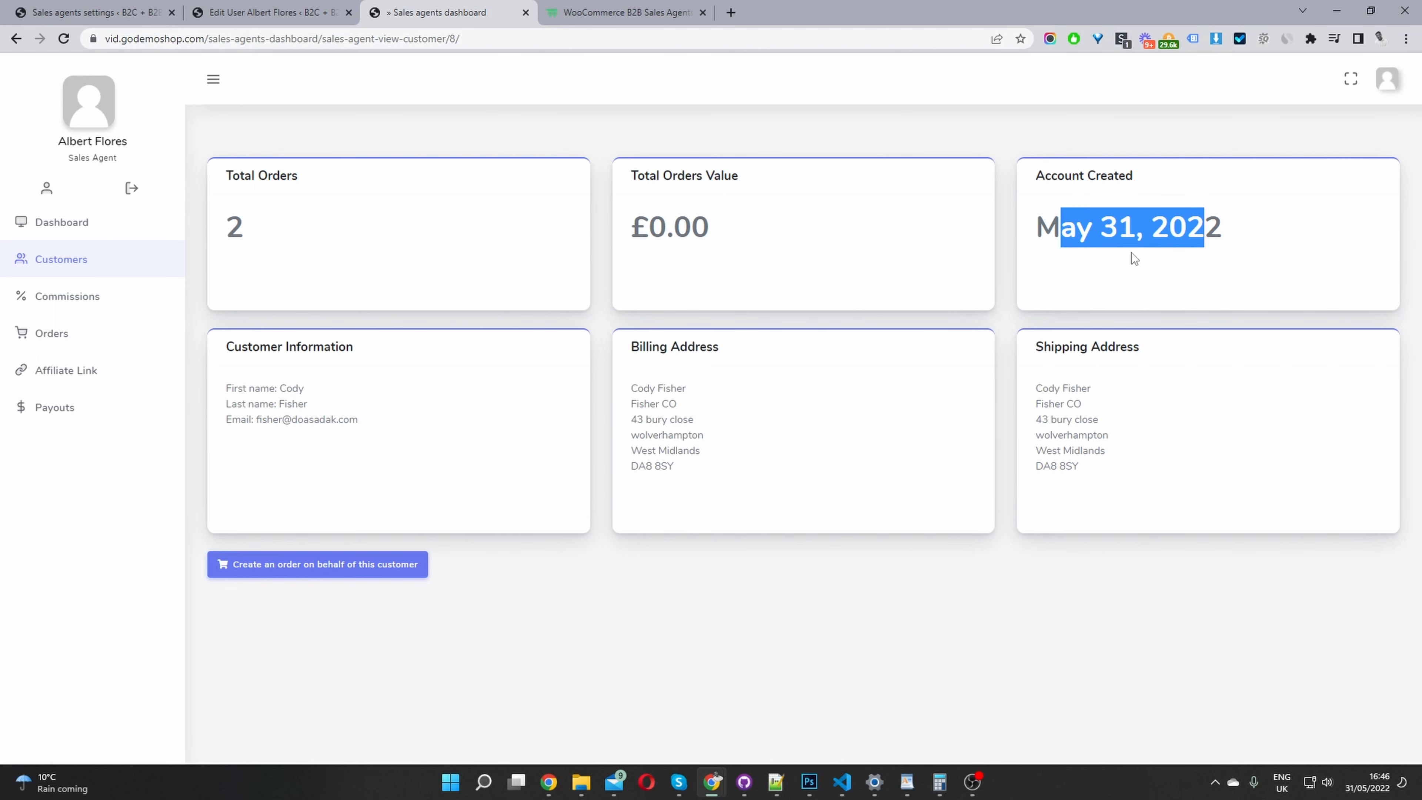
left_click(745, 475)
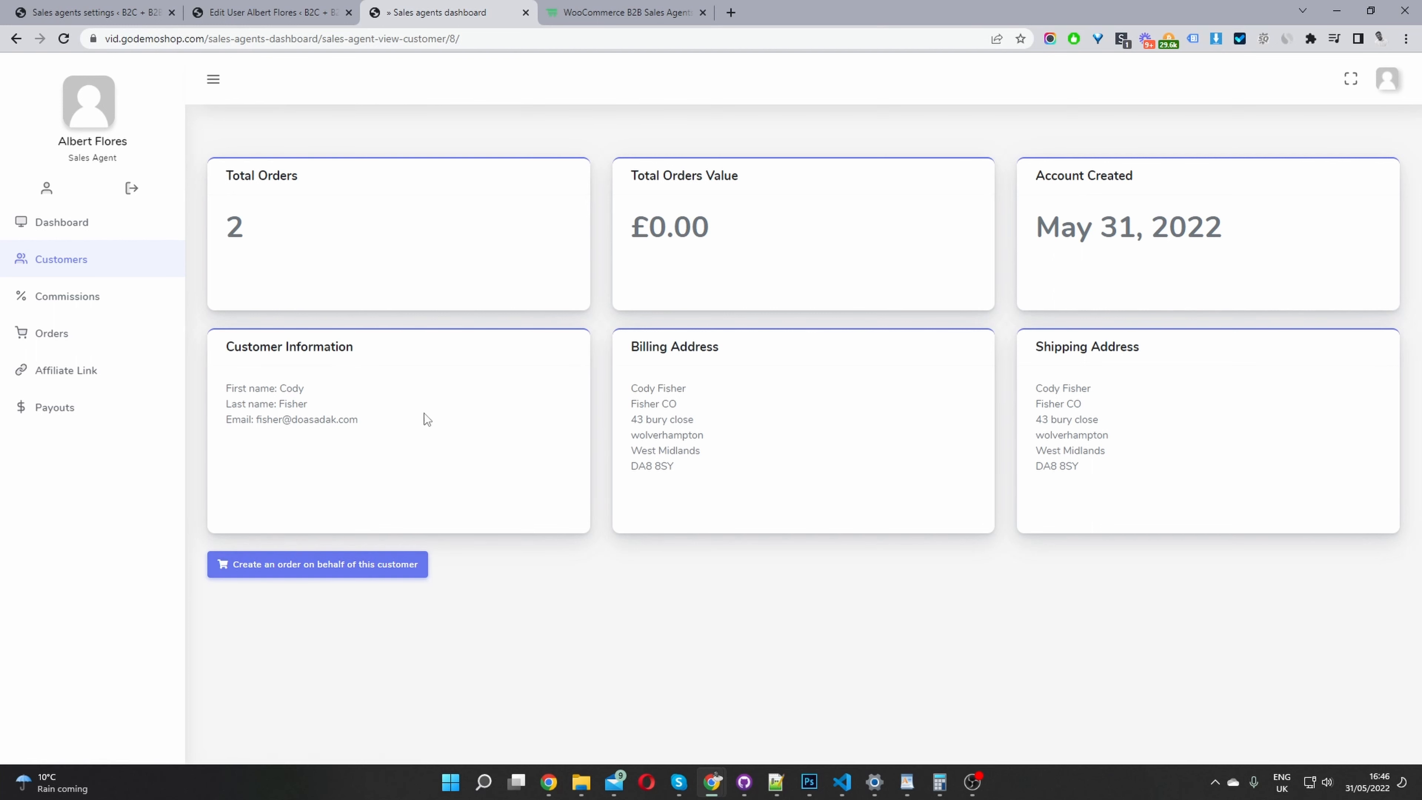
Open the agent's order commissions list and switch to the signup commissions.
left_click(70, 296)
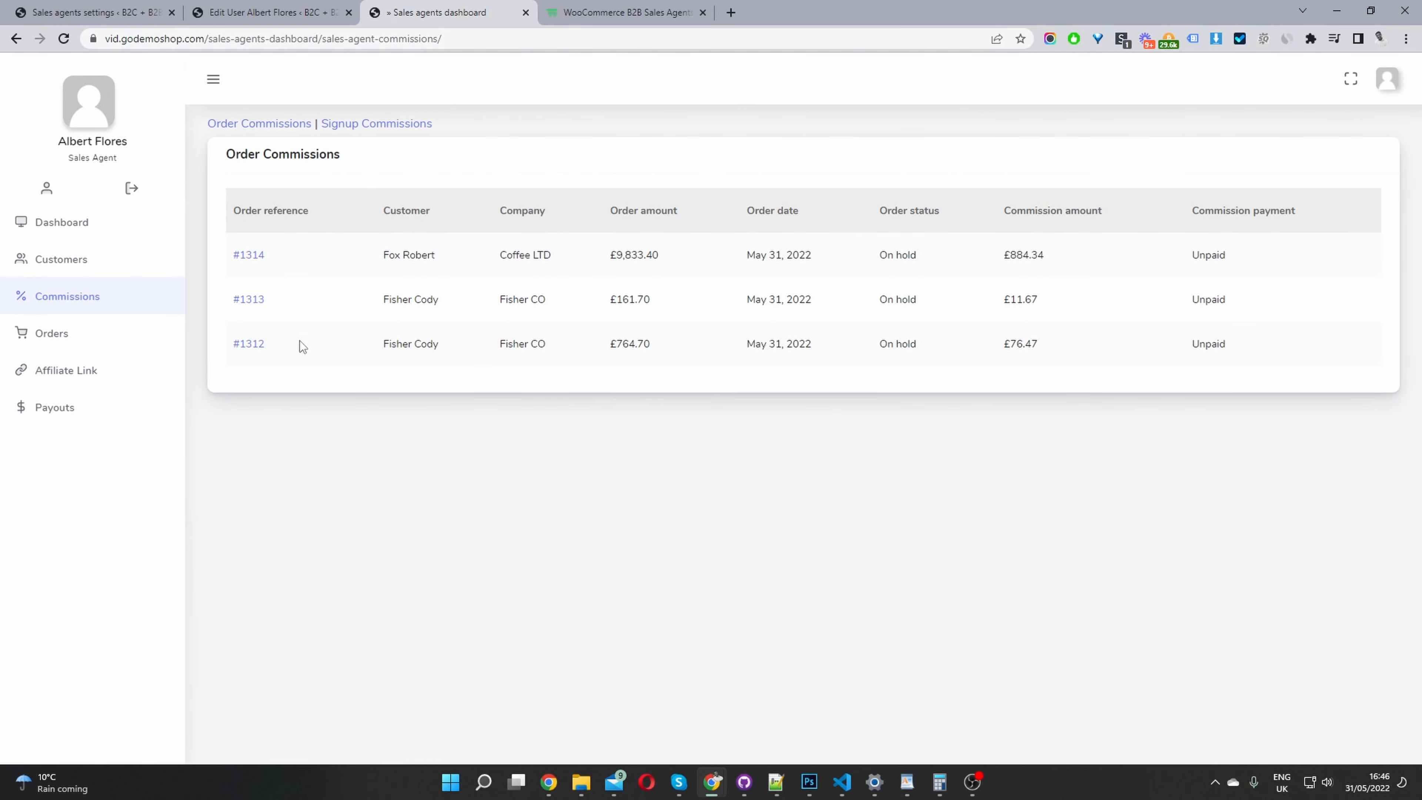
left_click(375, 124)
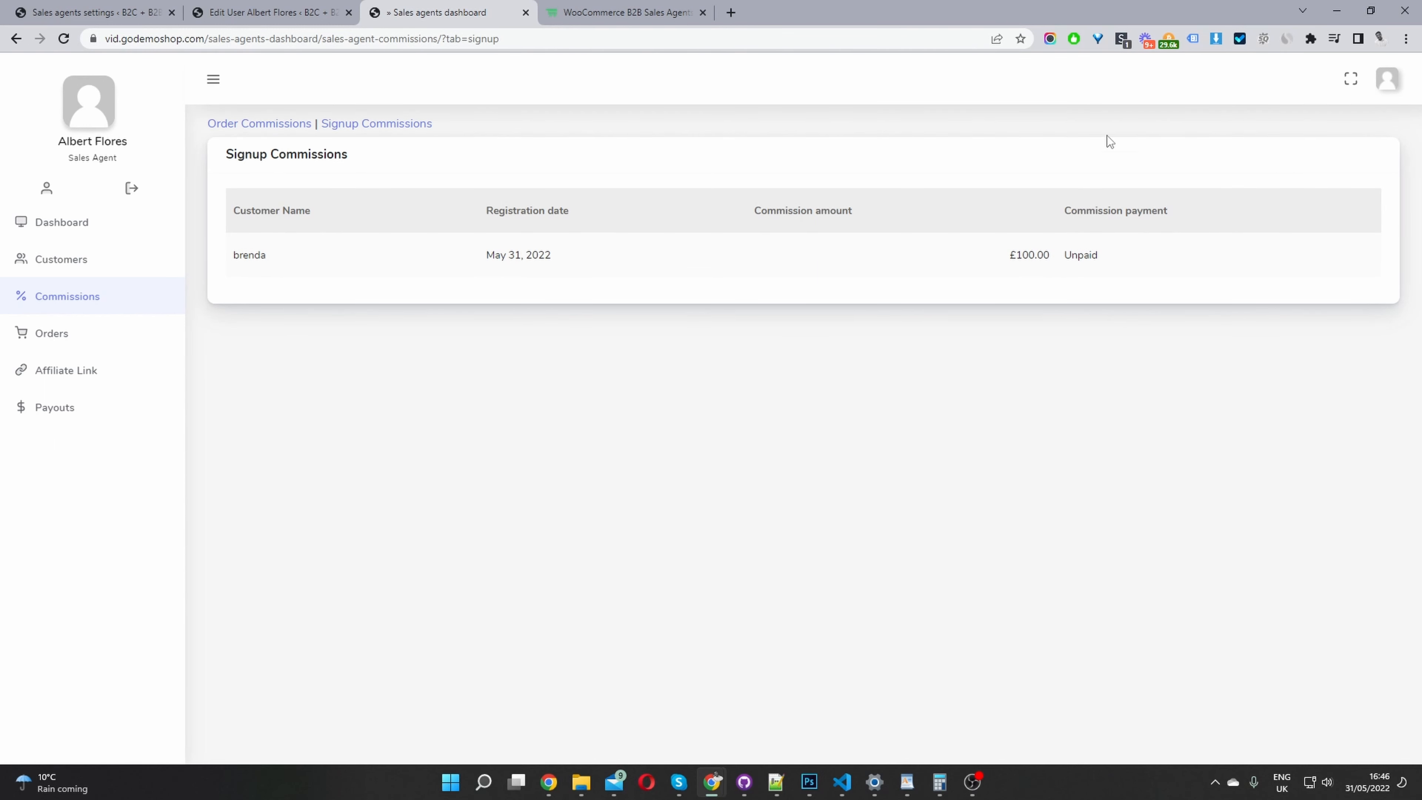
Open the agent's orders list and examine the first order's details, including its products, per-item commissions and order totals.
left_click(60, 335)
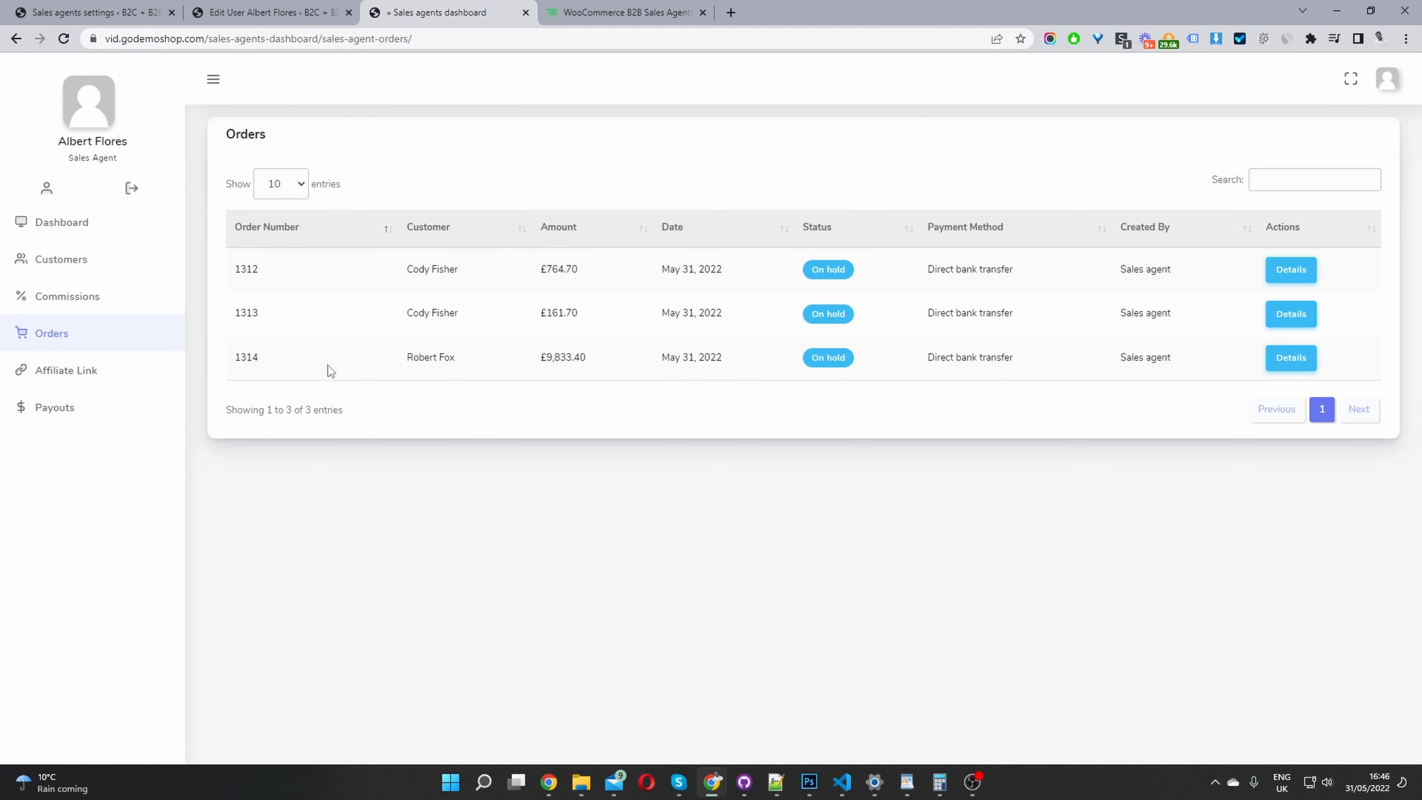
left_click(1279, 176)
left_click(1291, 270)
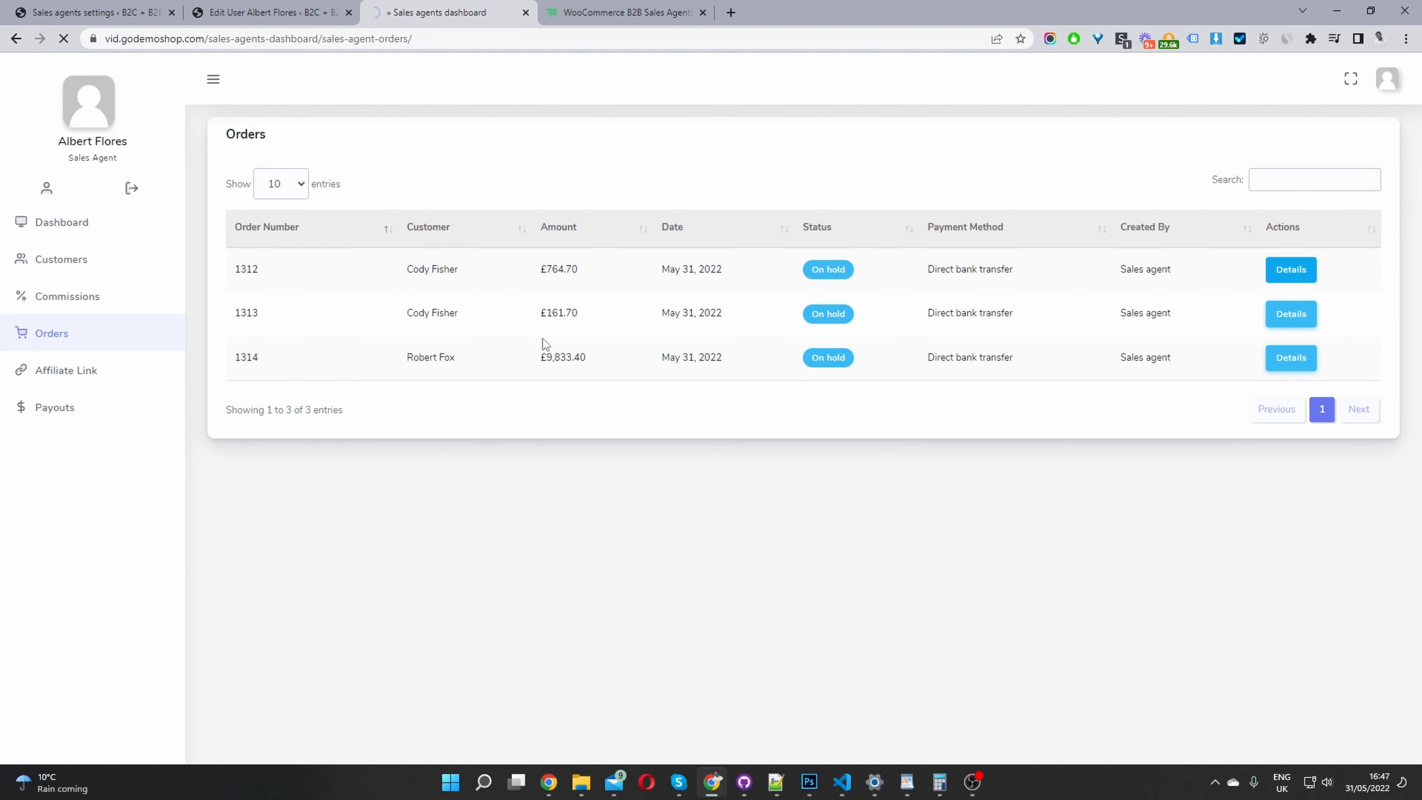
scroll(642, 364, "down", 3)
scroll(642, 364, "down", 5)
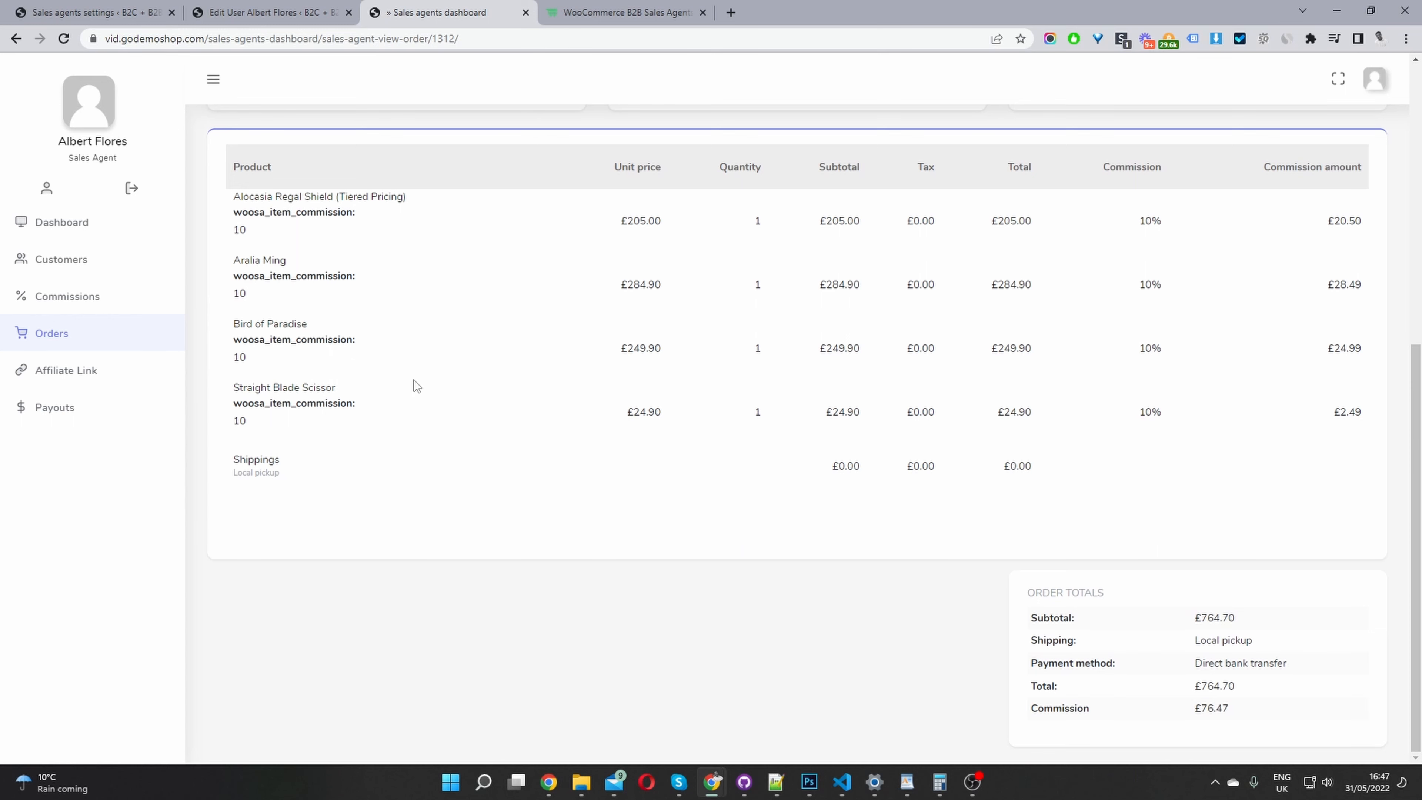
scroll(816, 514, "up", 6)
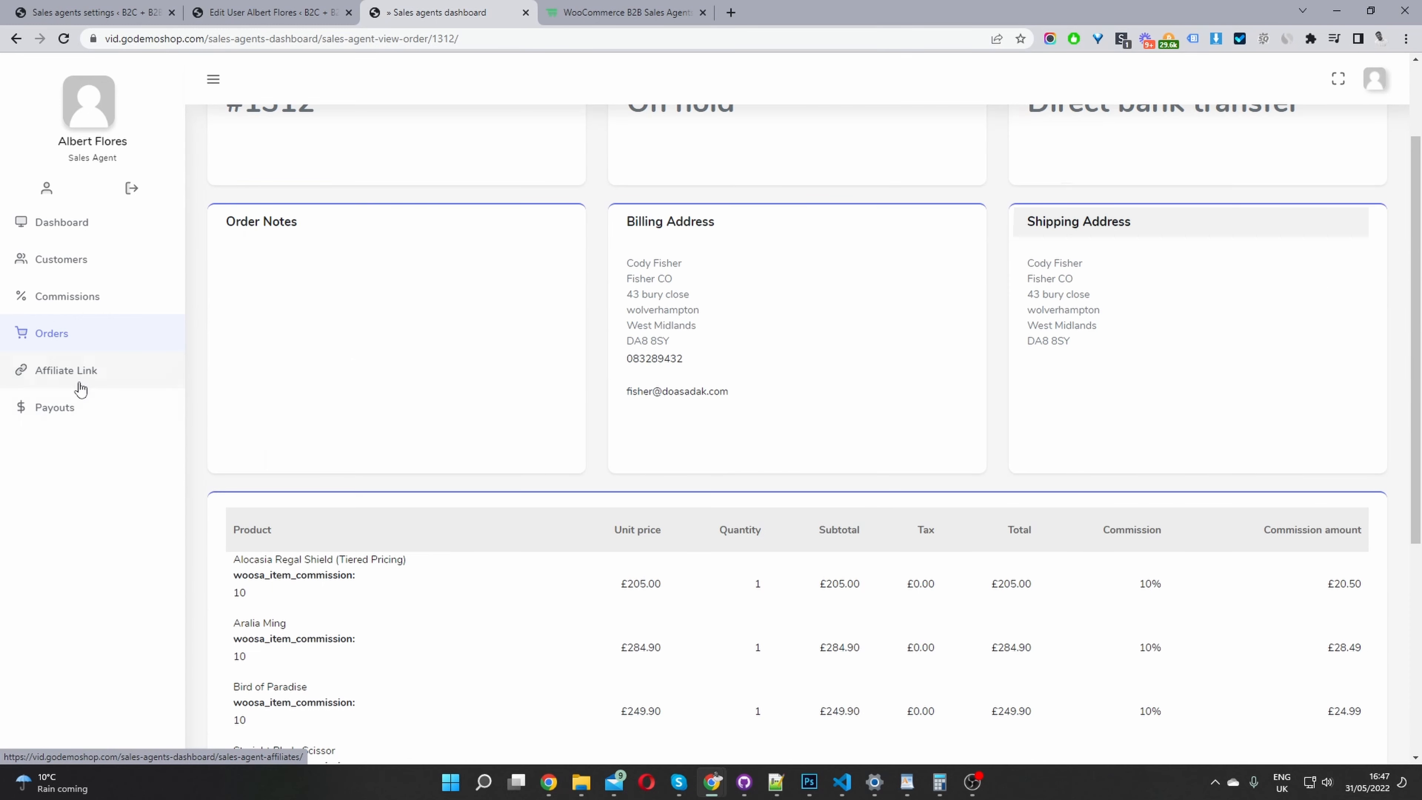
Open the Affiliate Link page and highlight the registration link and the shopping link.
left_click(61, 381)
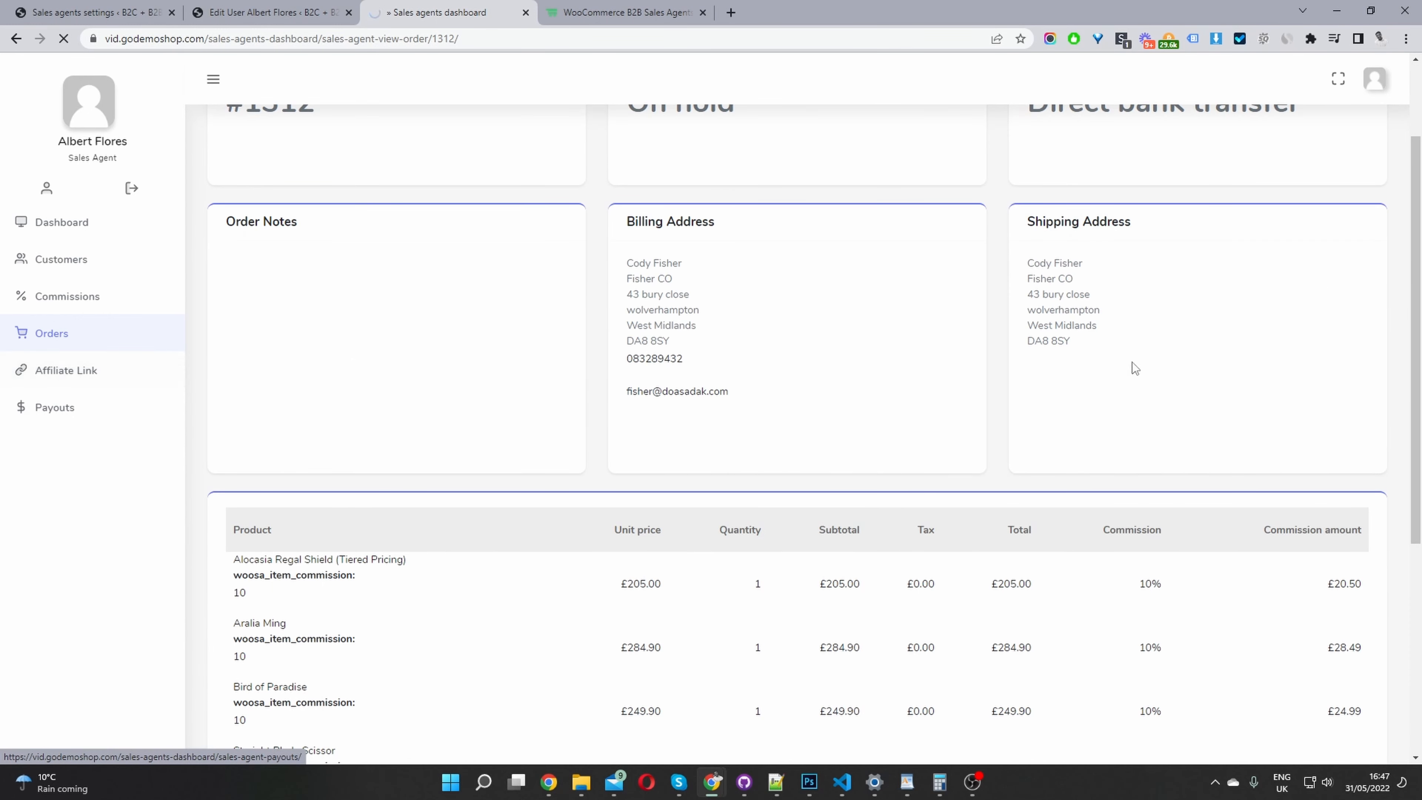
left_click_drag(240, 187, 712, 167)
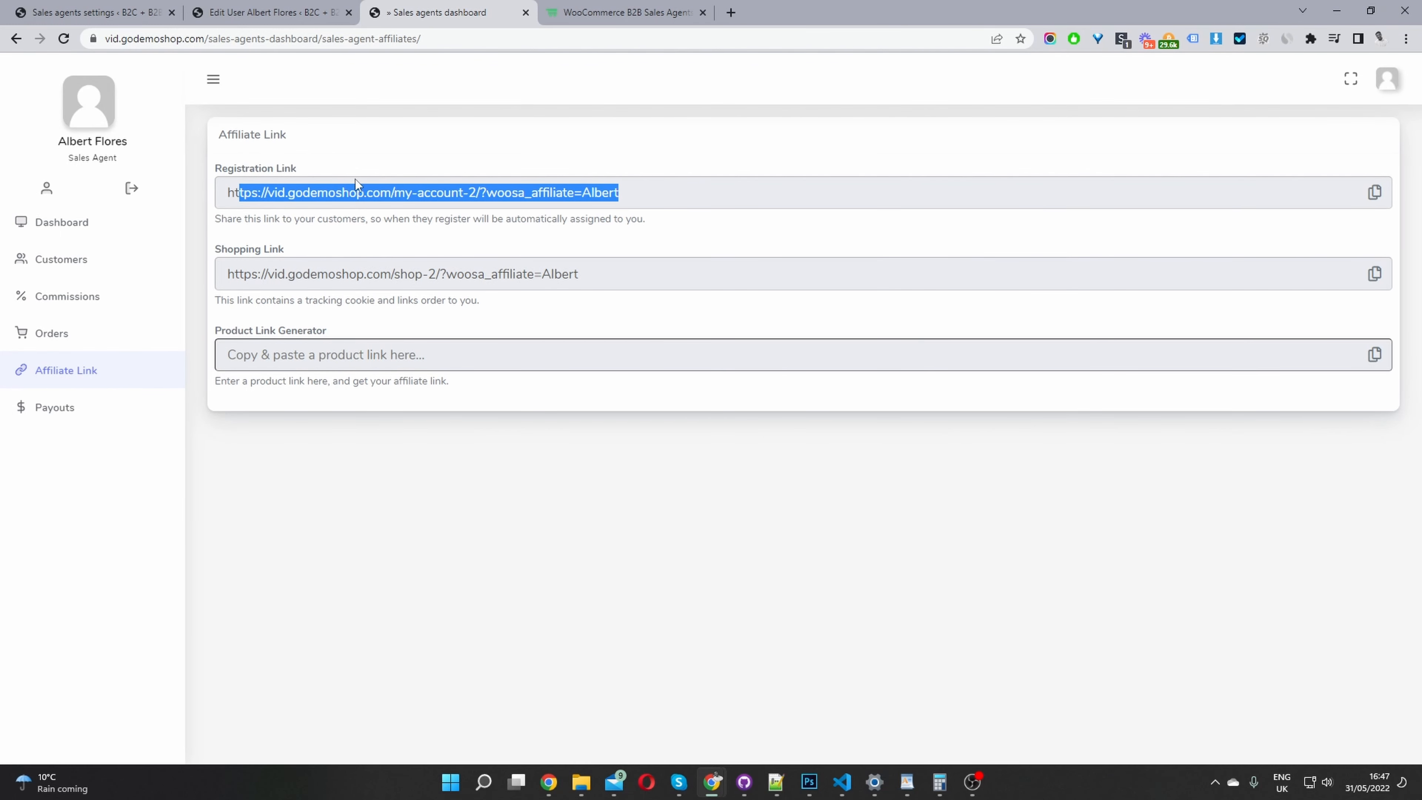
left_click_drag(227, 275, 614, 281)
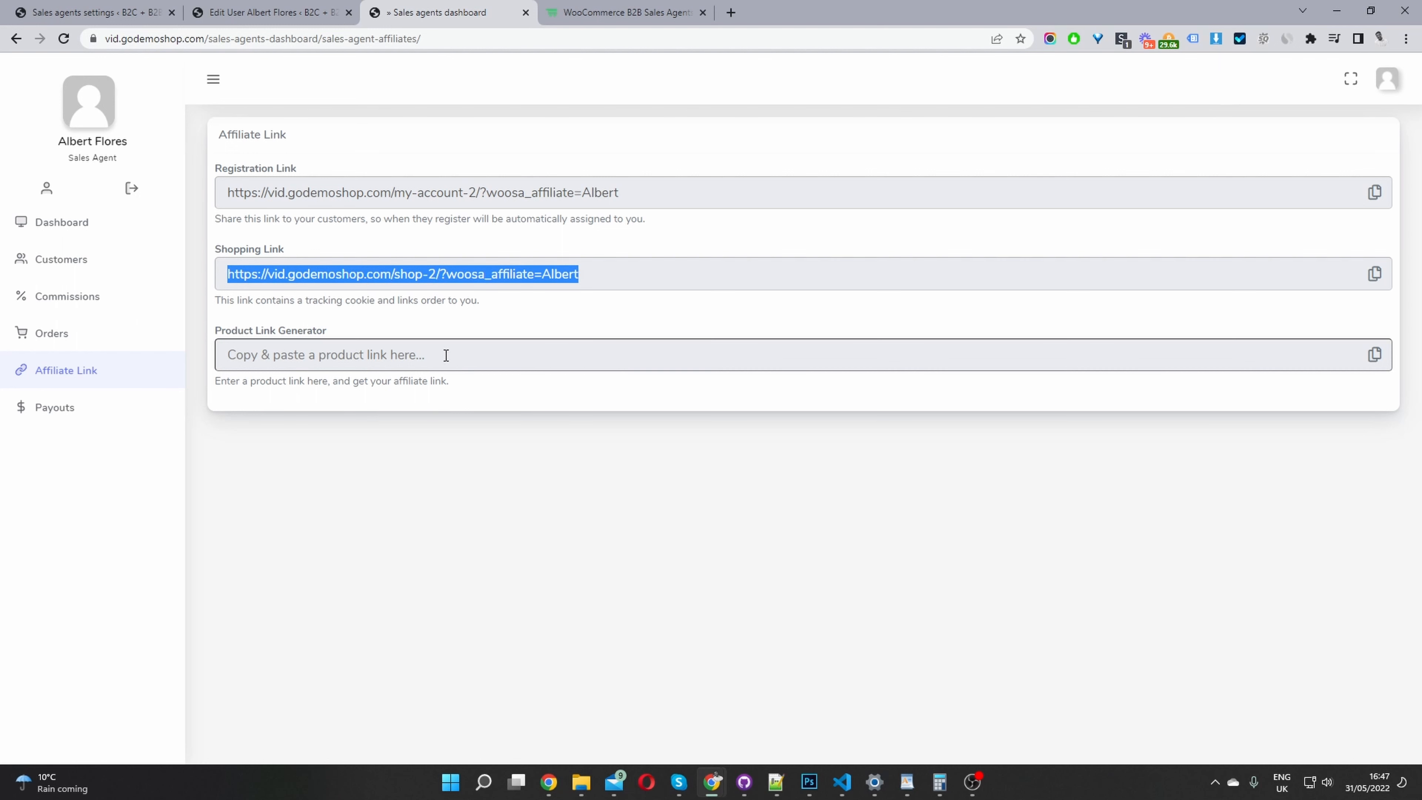
left_click(391, 358)
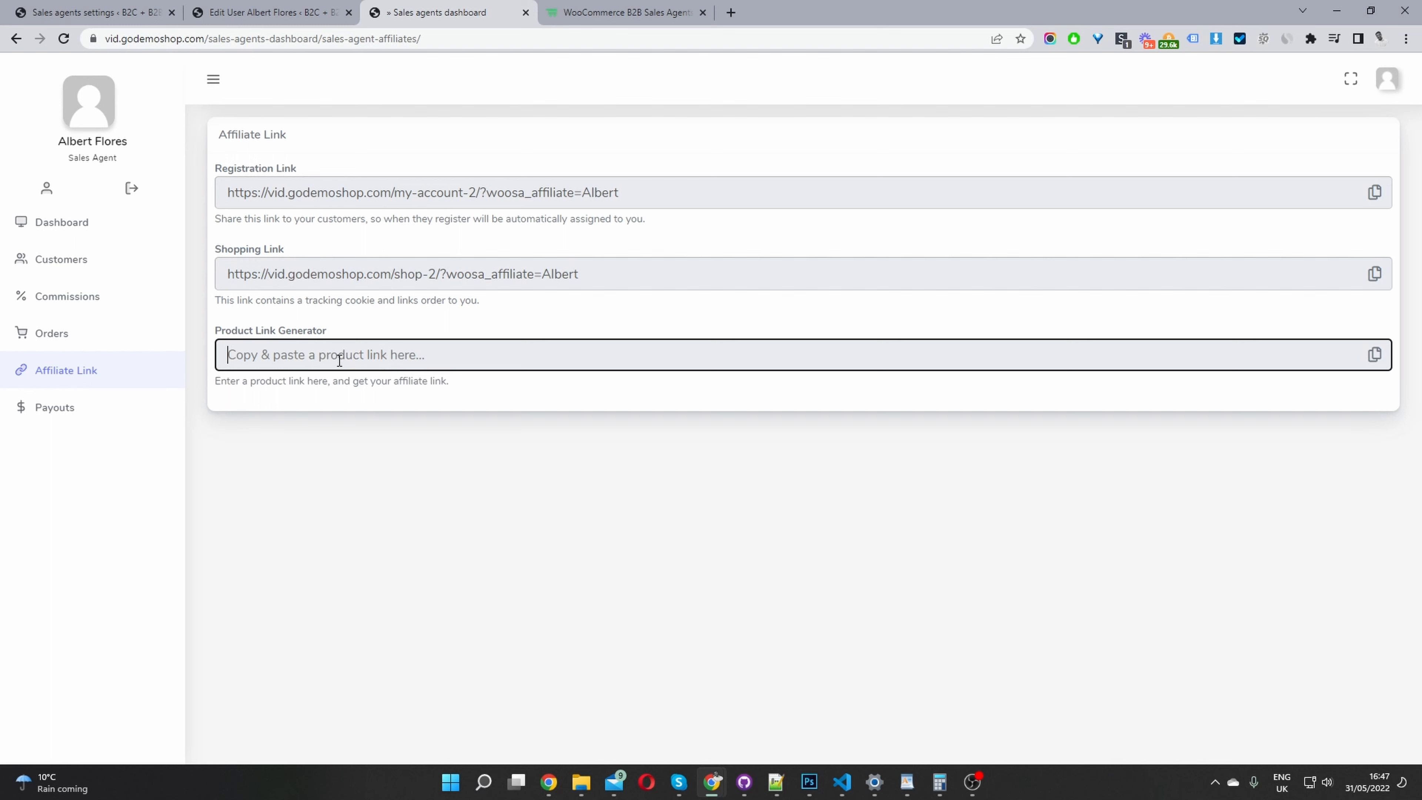
left_click(205, 37)
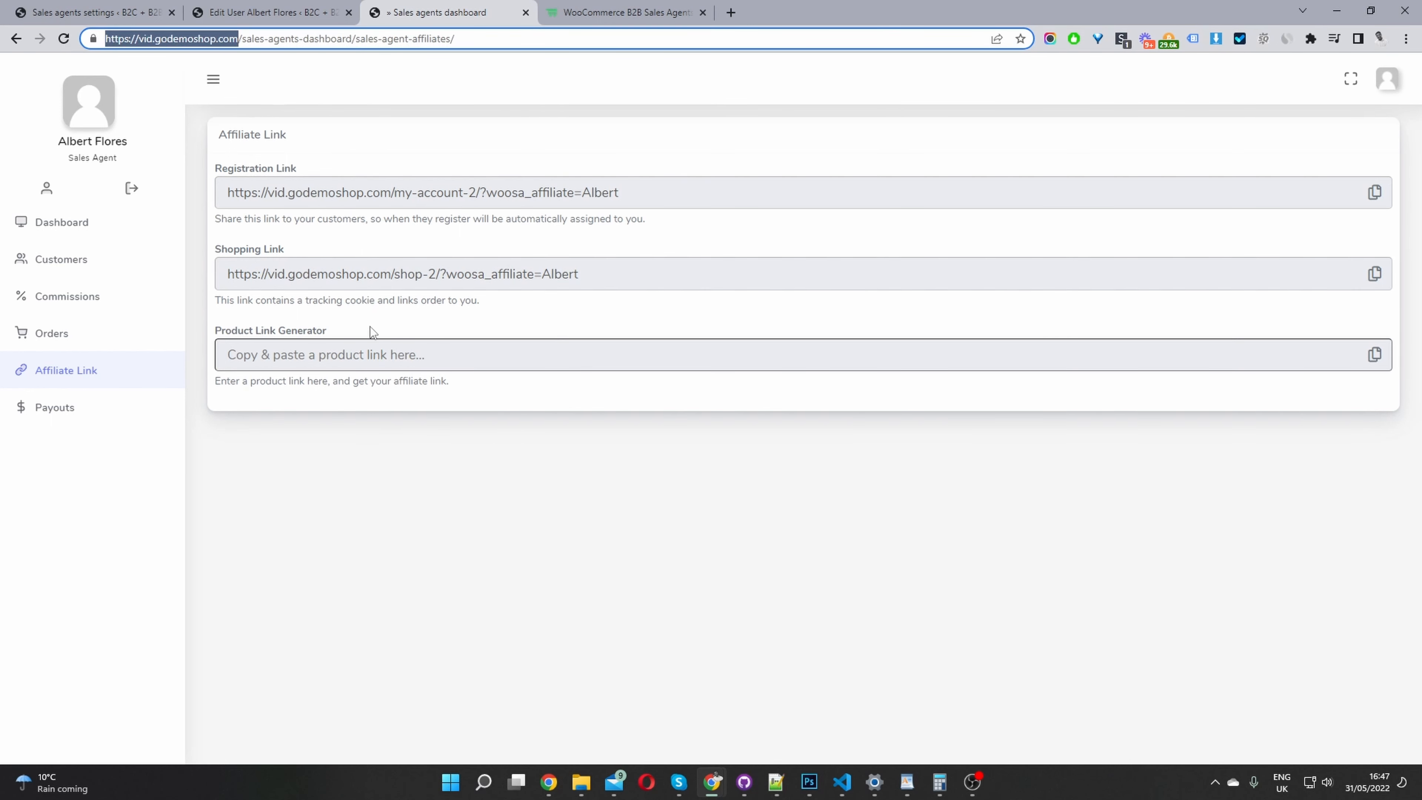
left_click(360, 356)
type("https://vid.godemoshop.com/?woosa_affiliate=Albert")
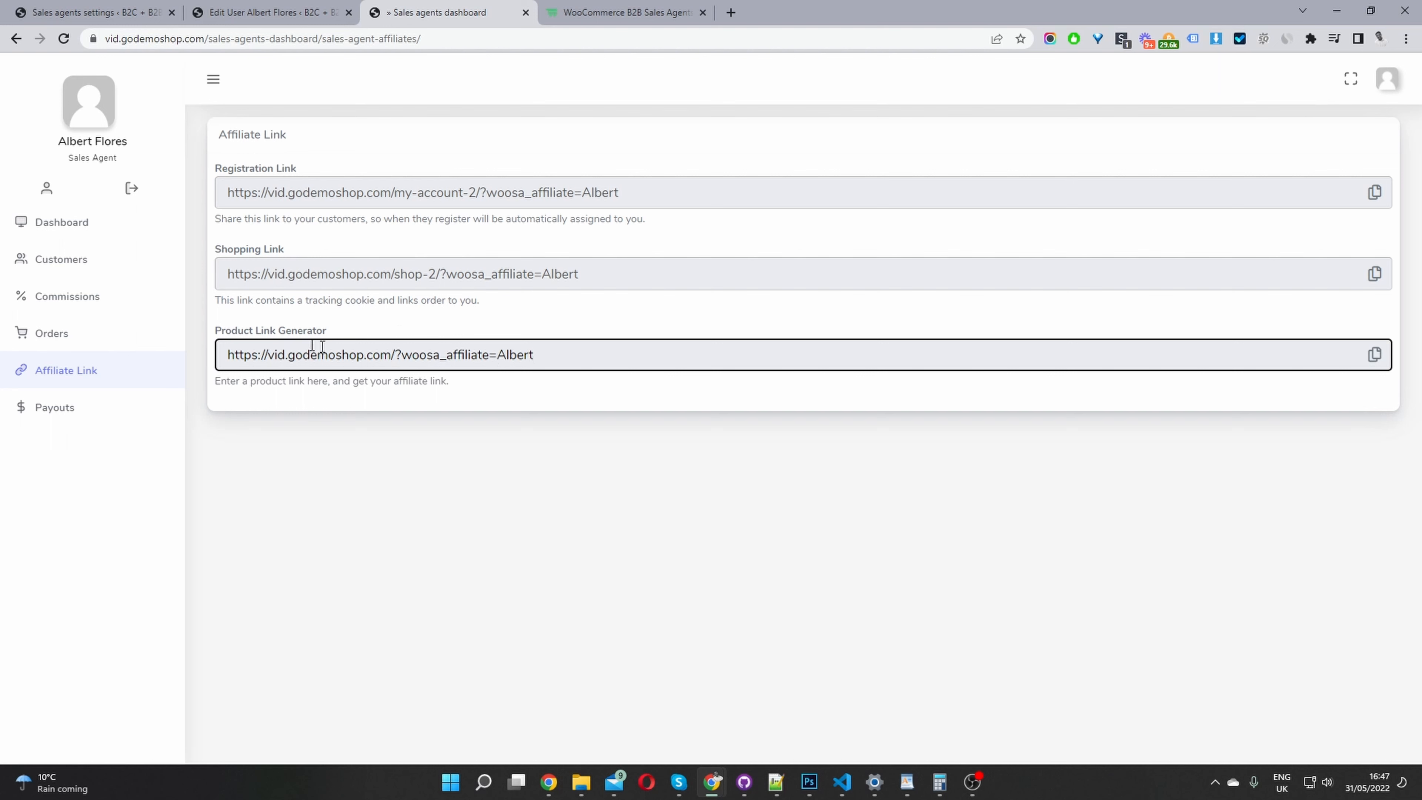
left_click(1376, 363)
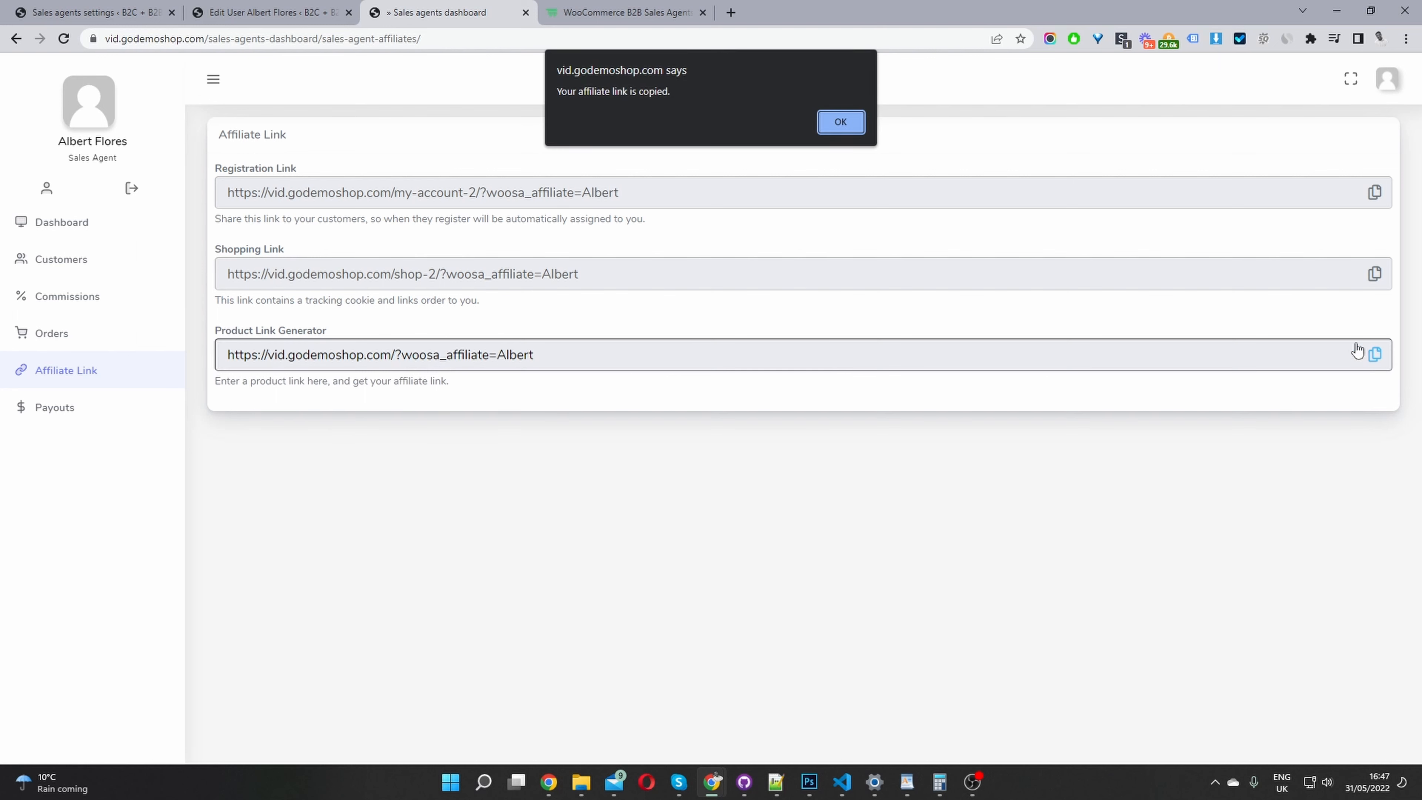
left_click(835, 119)
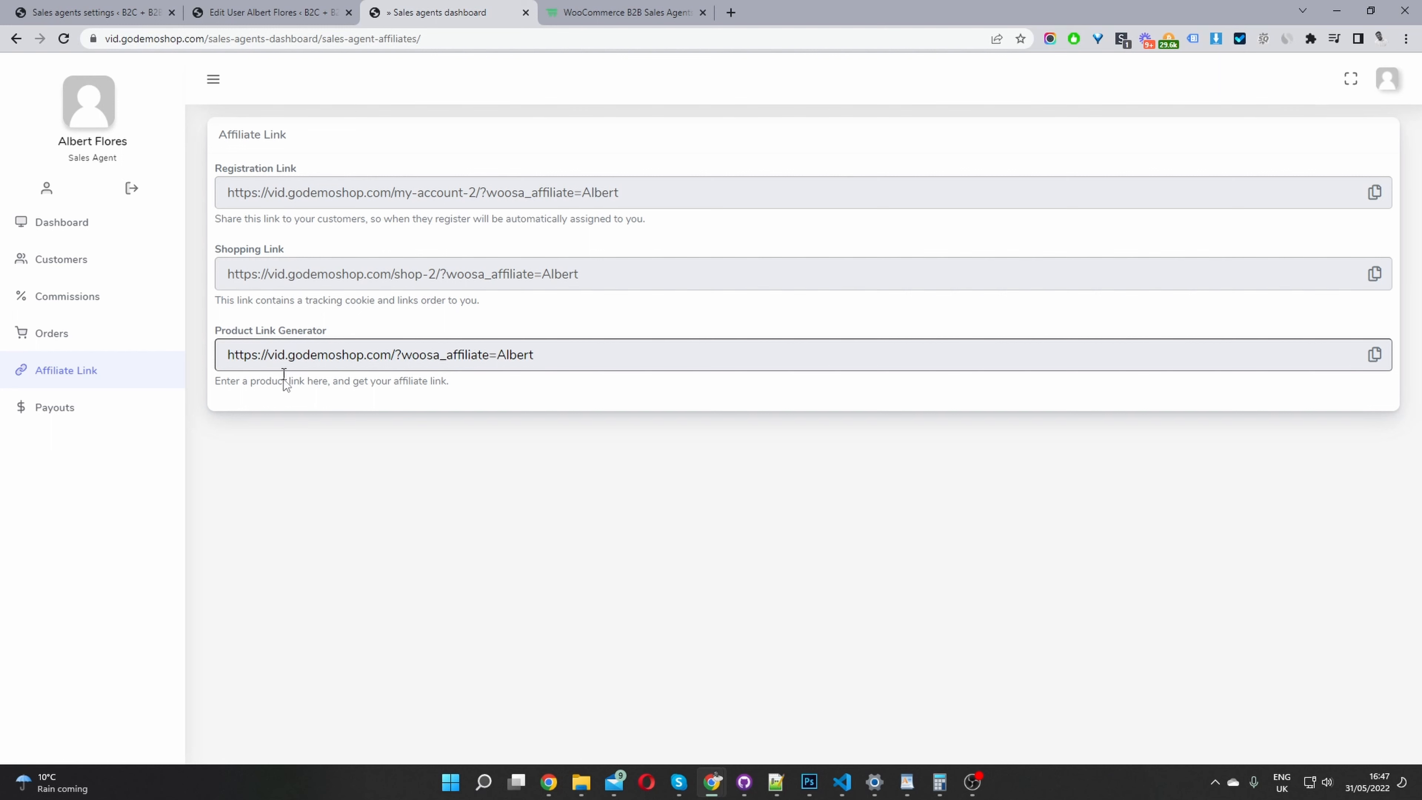
Open the Payouts page and examine the amount available for payout and the payout account's payment method field.
left_click(59, 421)
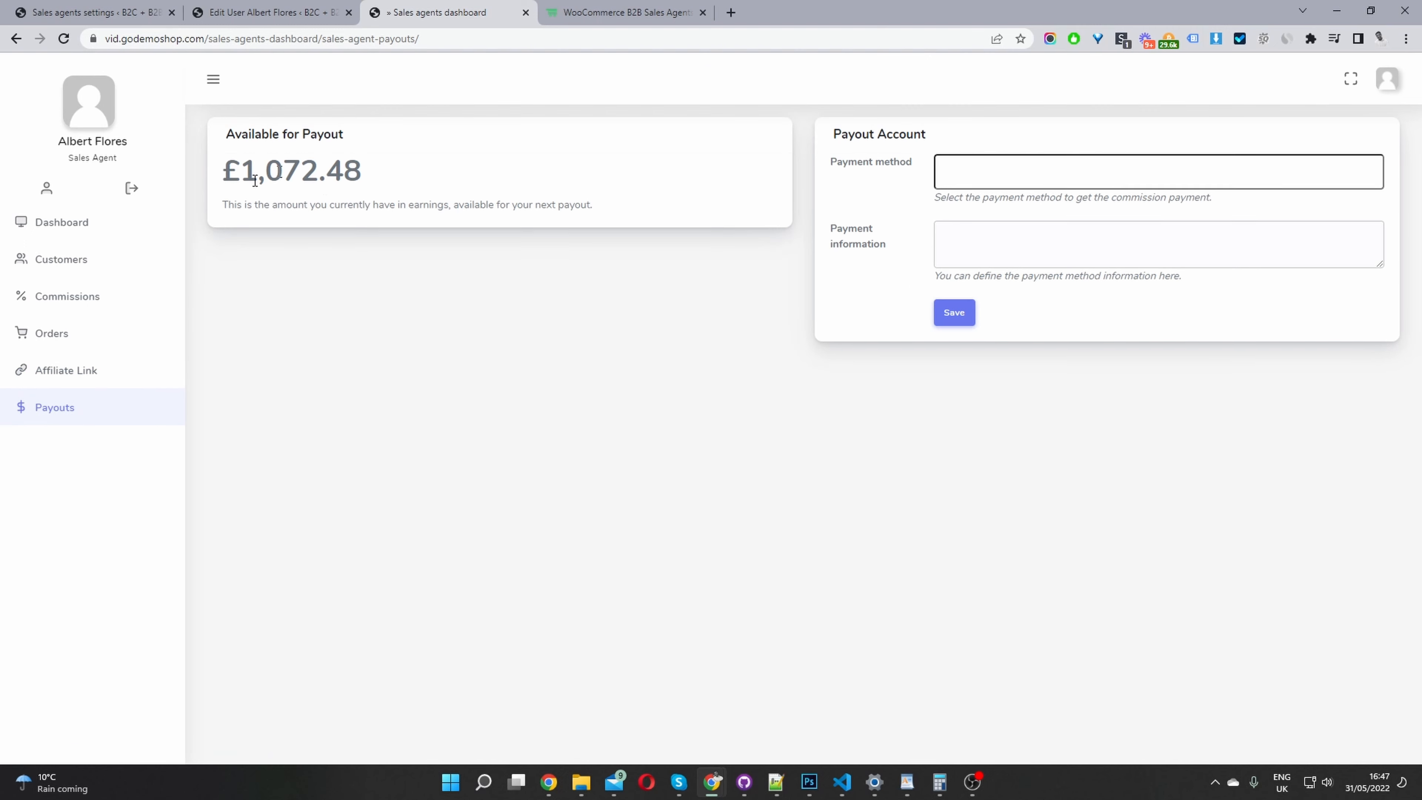
left_click(1019, 166)
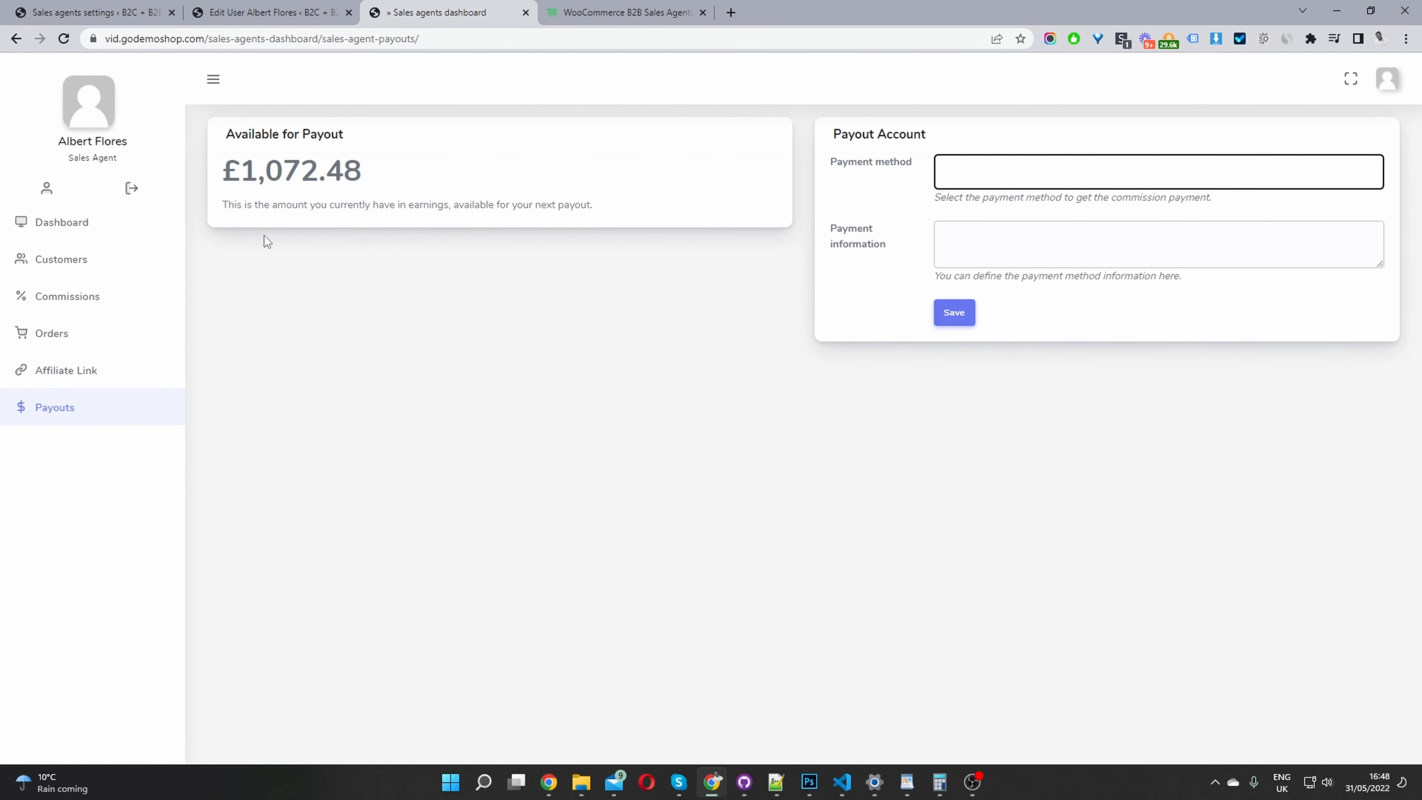
Start an order on behalf of the third customer in the agent's customer list and open the One page order form.
left_click(96, 266)
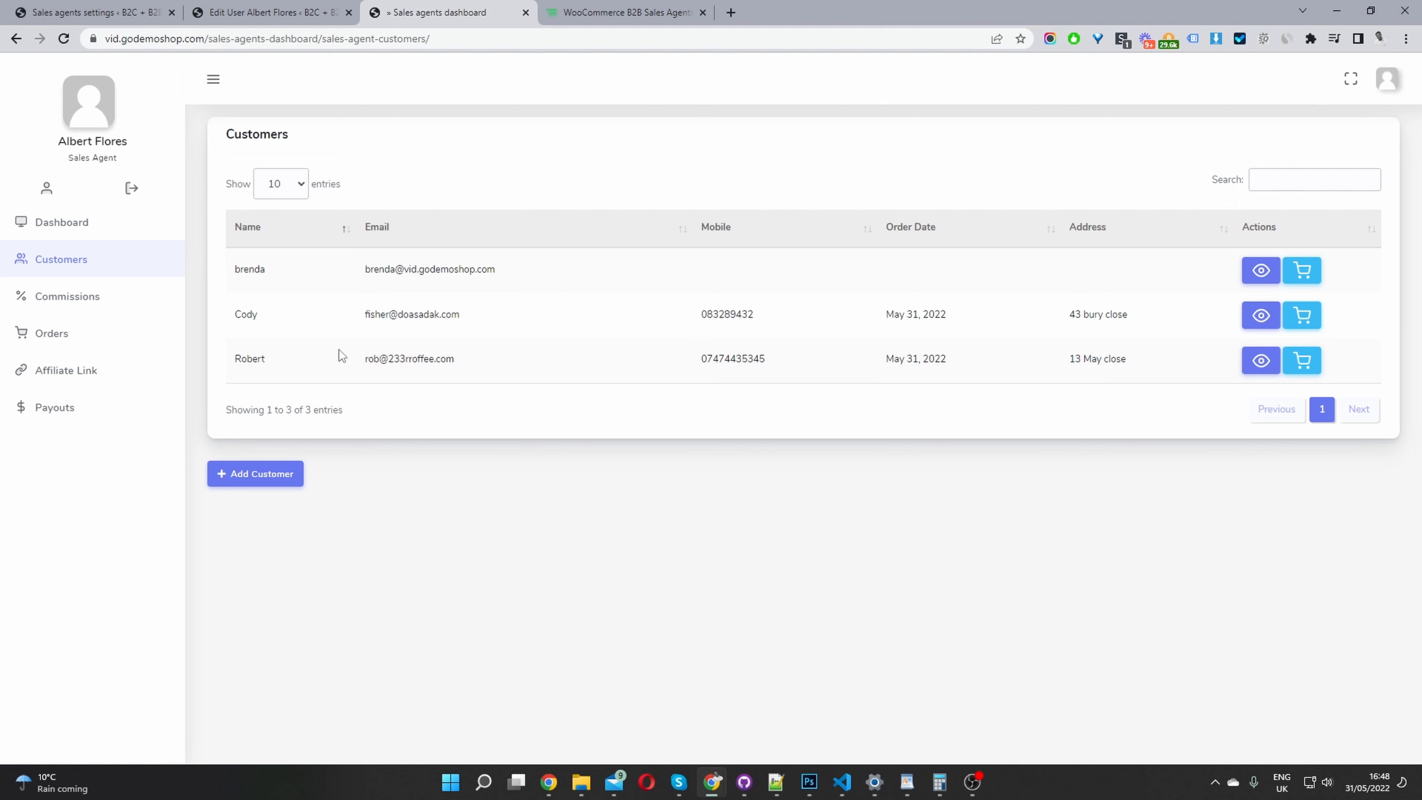
left_click(1305, 369)
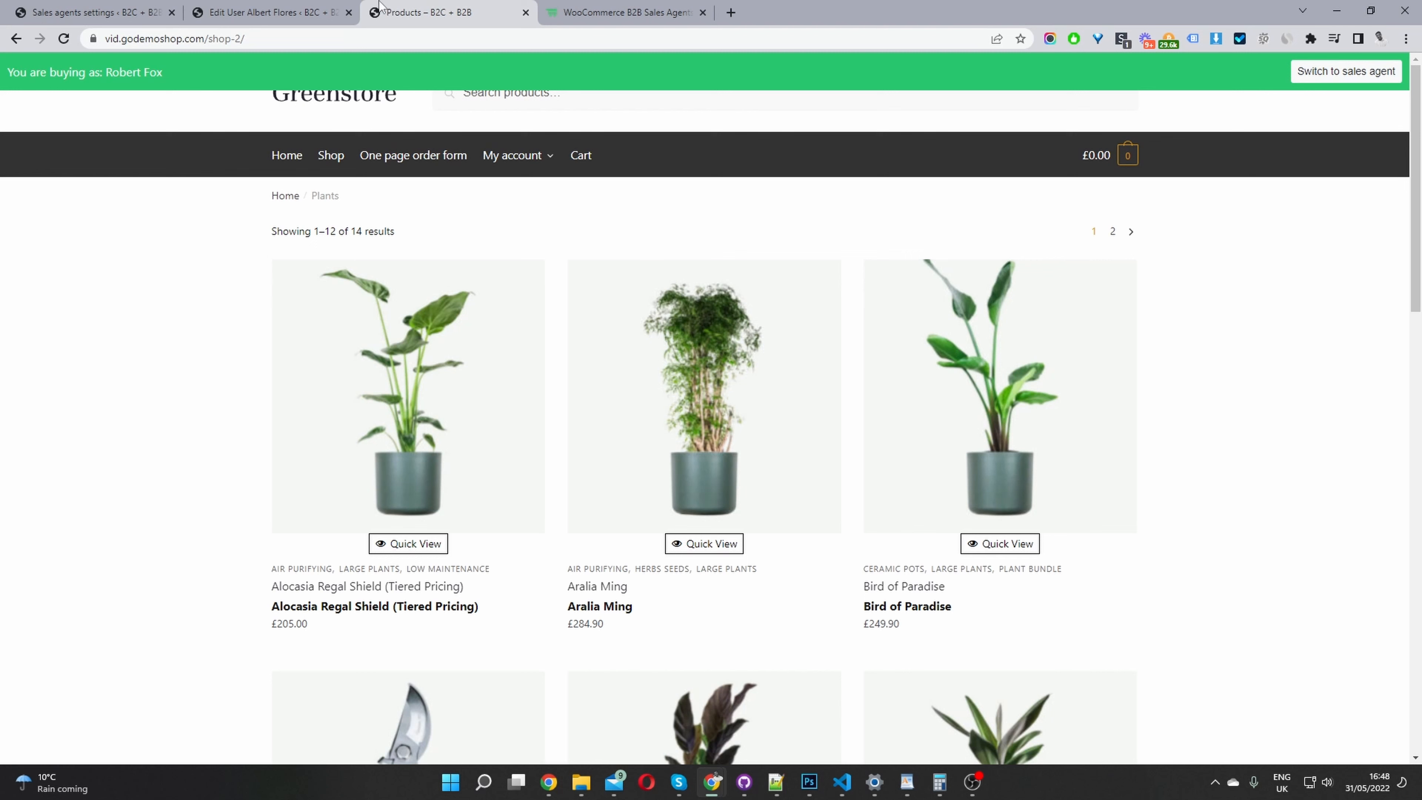
left_click(389, 160)
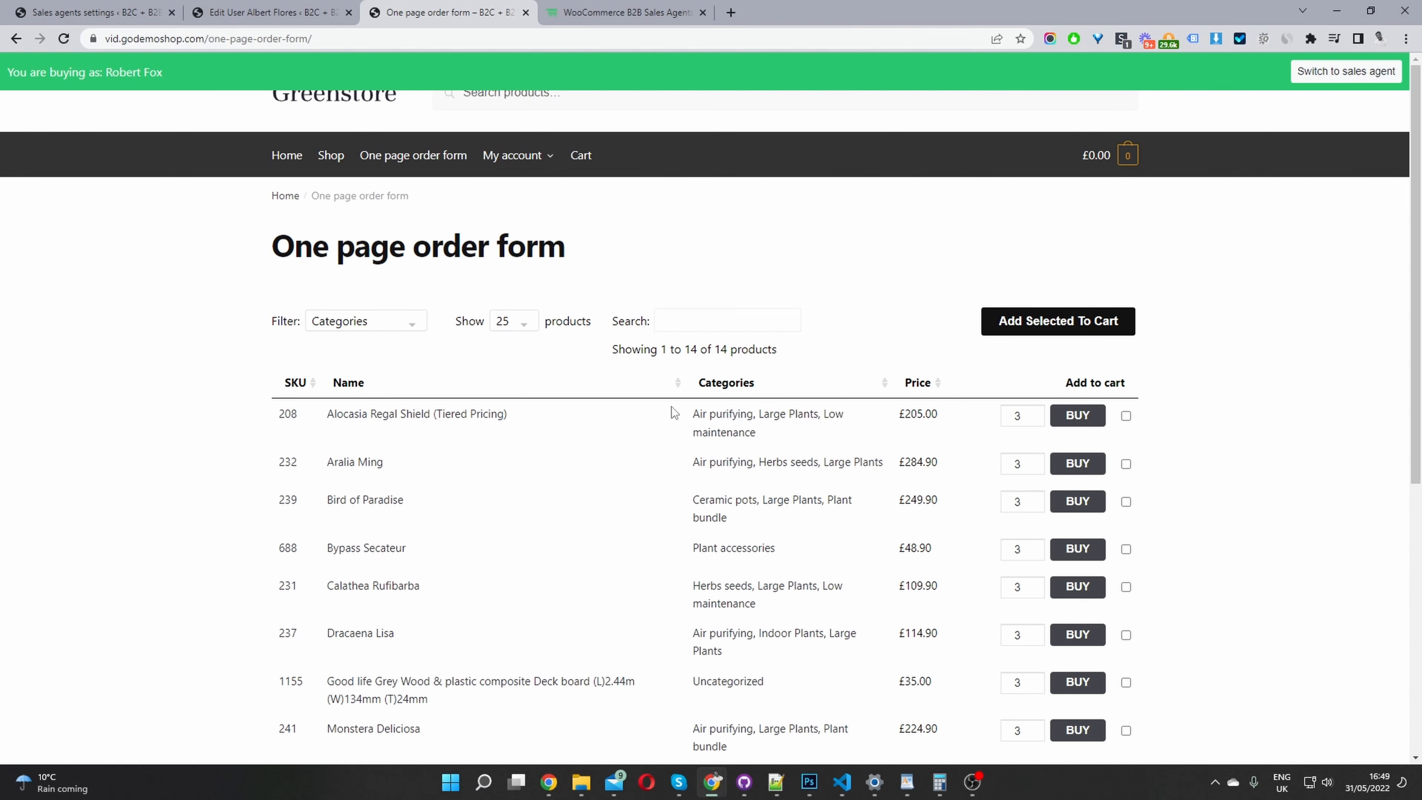
Set the Alocasia Regal Shield (Tiered Pricing) quantity to 34 in the order form.
scroll(952, 307, "down", 3)
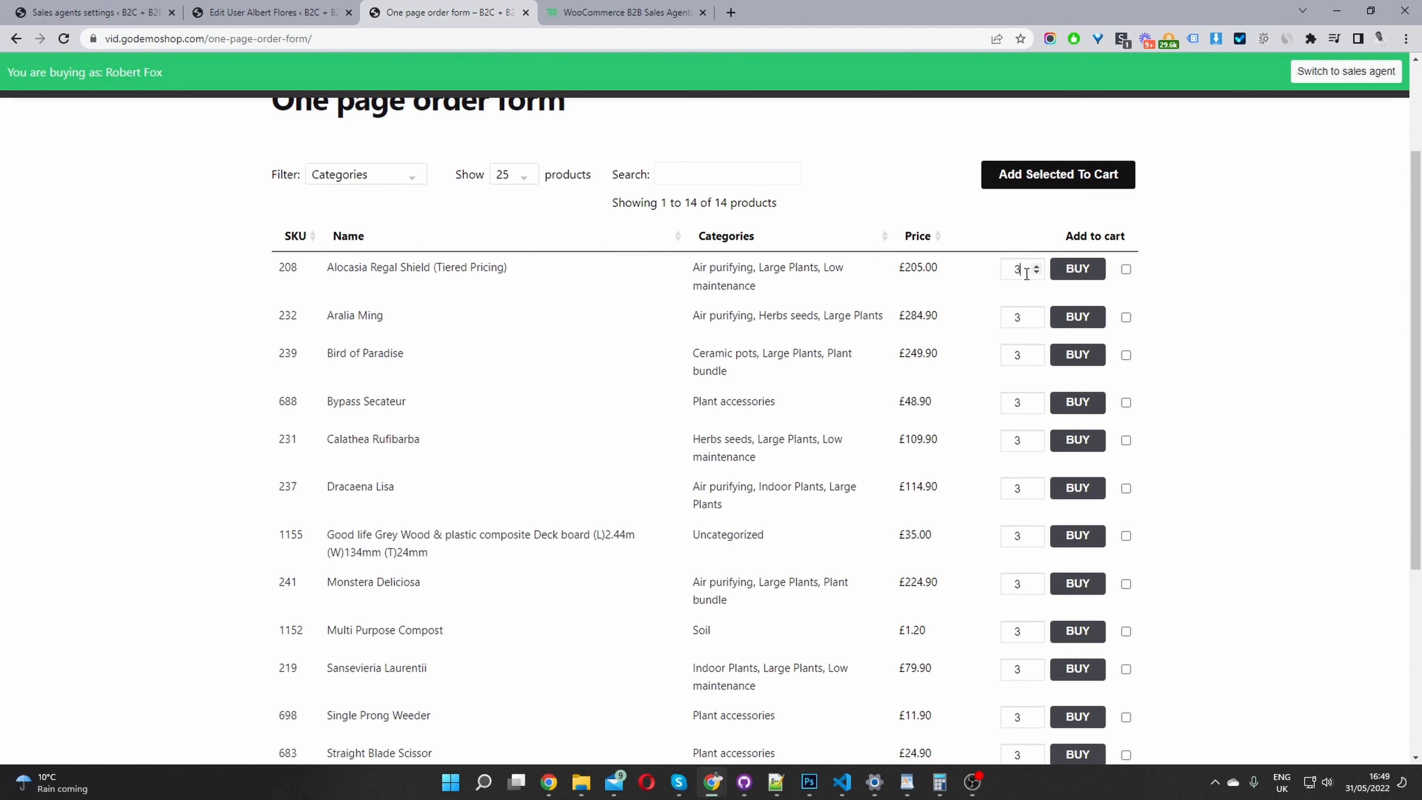
left_click_drag(1026, 273, 1010, 271)
scroll(924, 370, "up", 3)
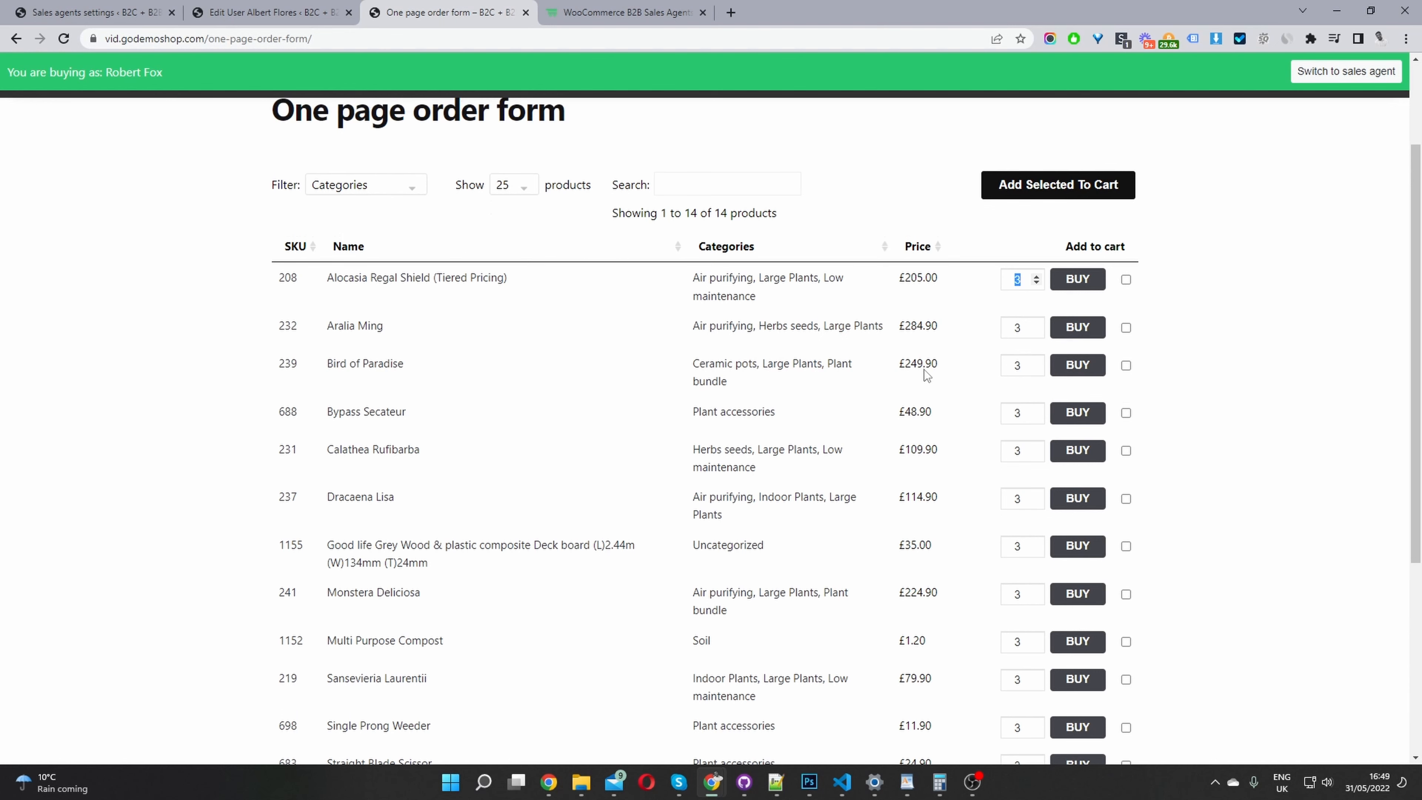
type("4")
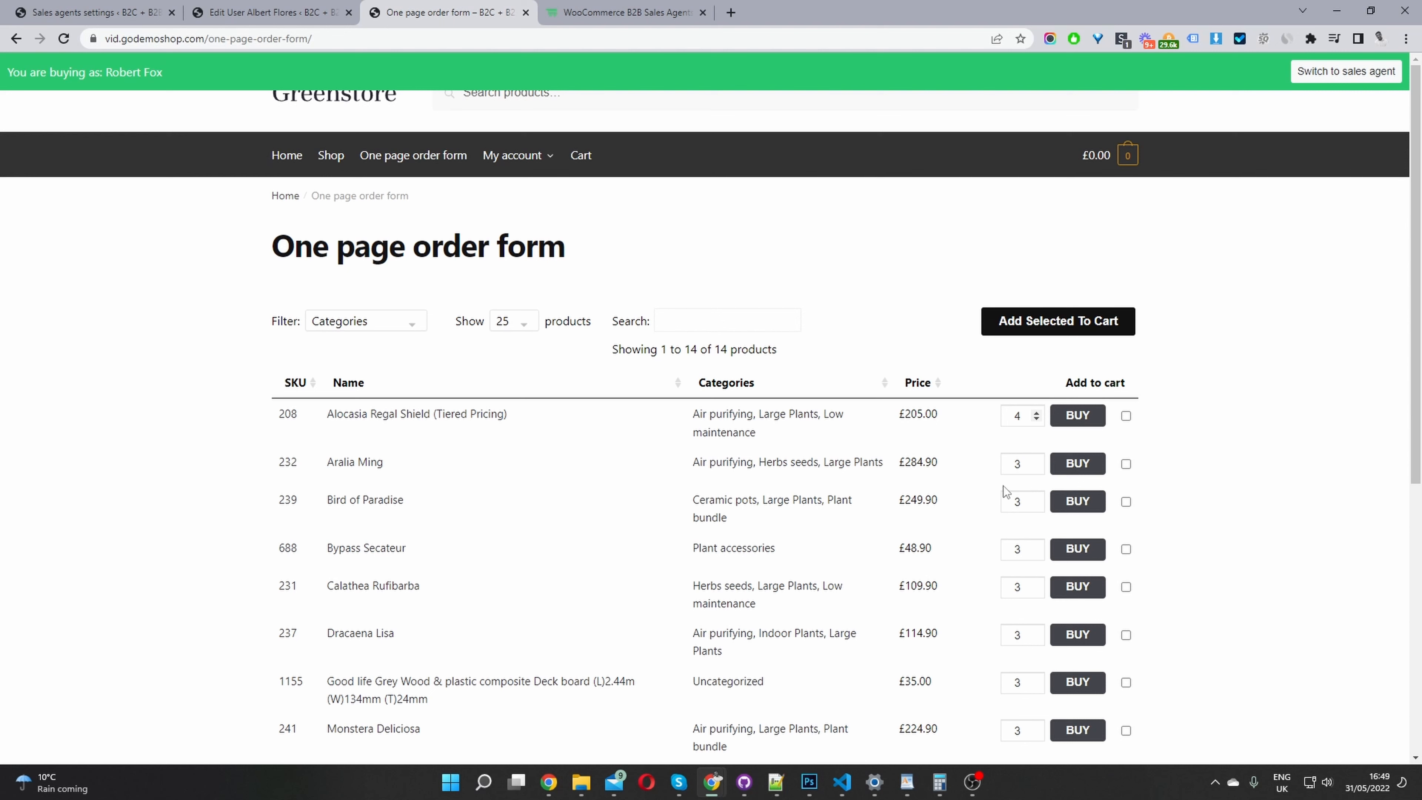
left_click(1035, 421)
type("34")
Set the quantities to 5 for Bypass Secateur and 6 for Calathea Rufibarba, and add the selected products to the cart.
left_click(1036, 553)
type("5")
left_click_drag(1022, 588, 991, 594)
type("6")
left_click(1049, 330)
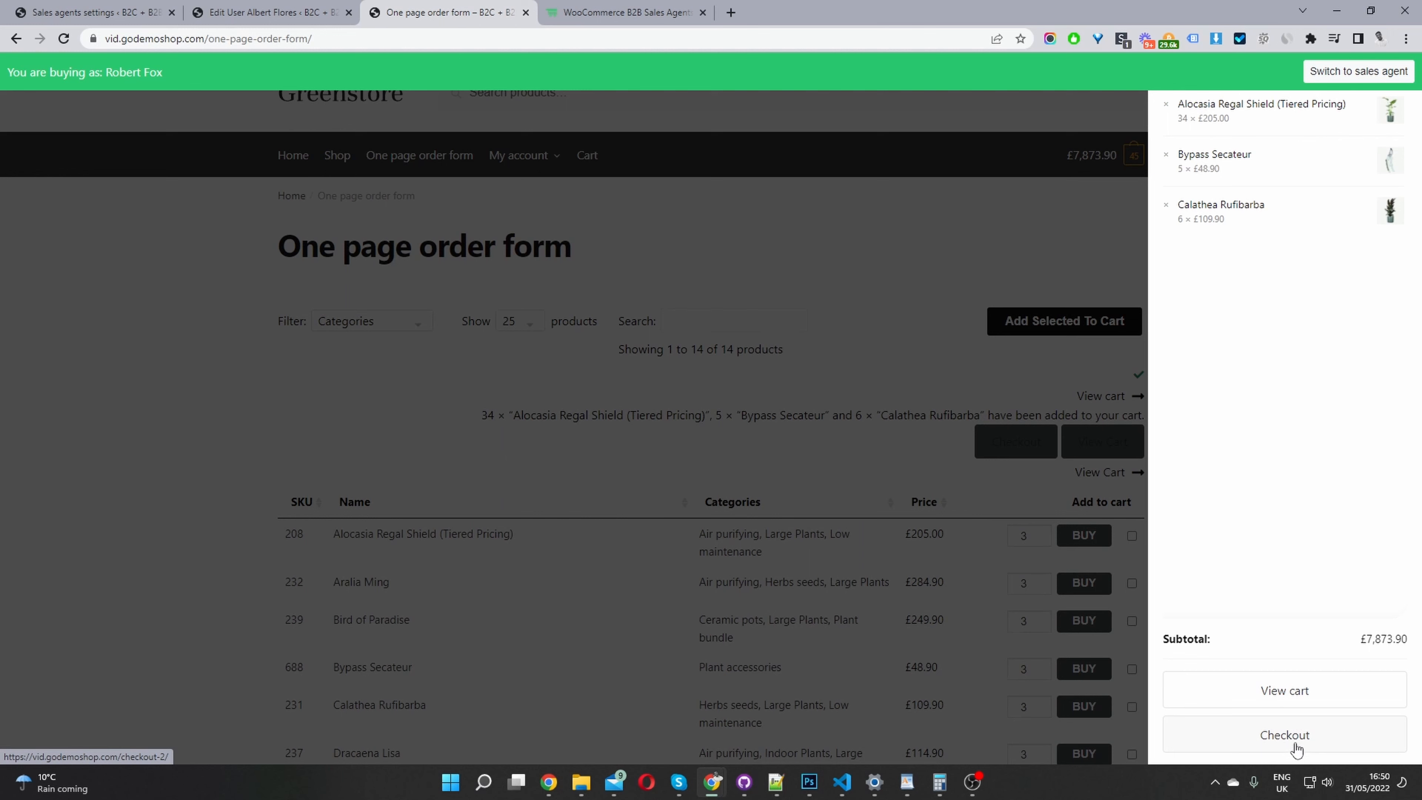
Proceed to checkout and choose Local pickup as the shipping option and Cash on delivery as the payment method.
left_click(1297, 751)
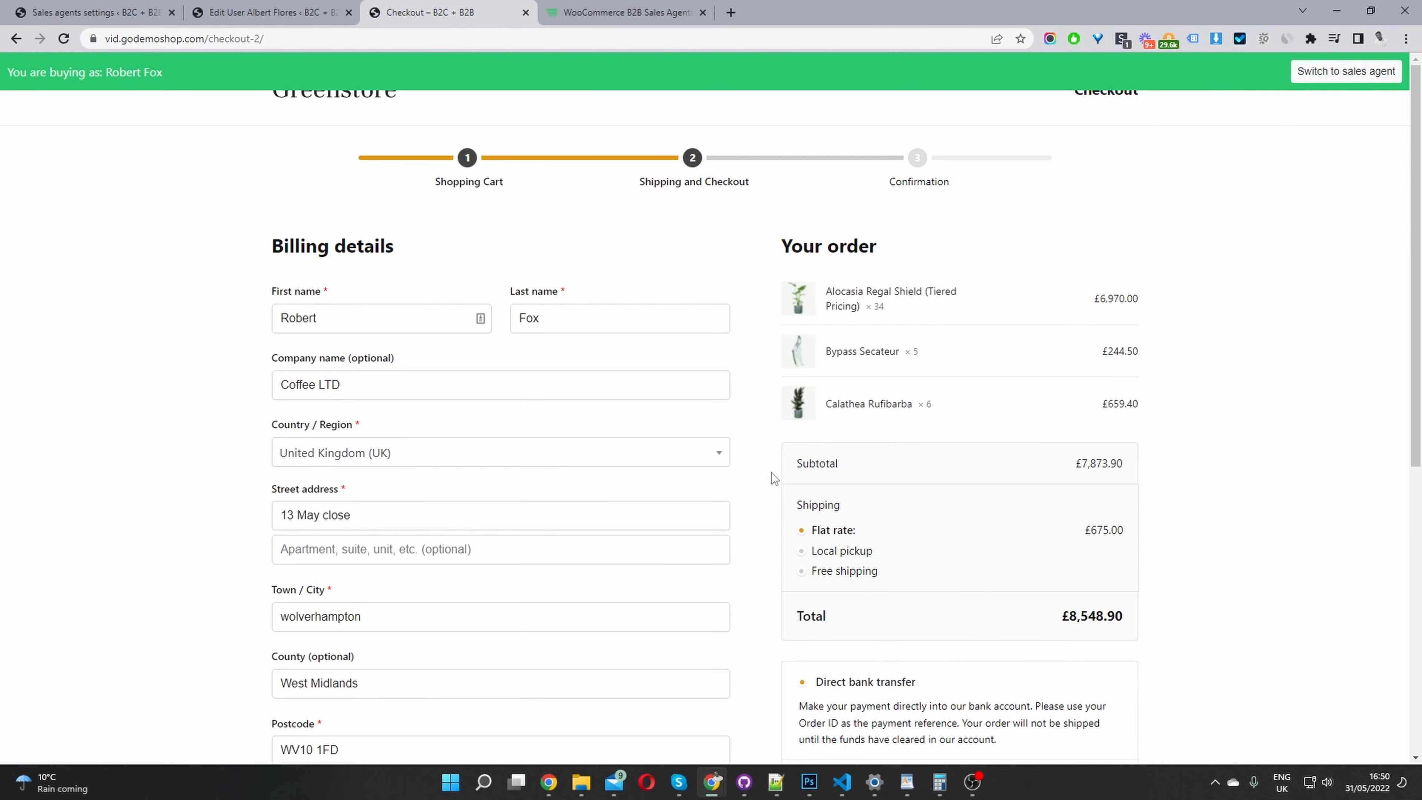
scroll(659, 456, "down", 3)
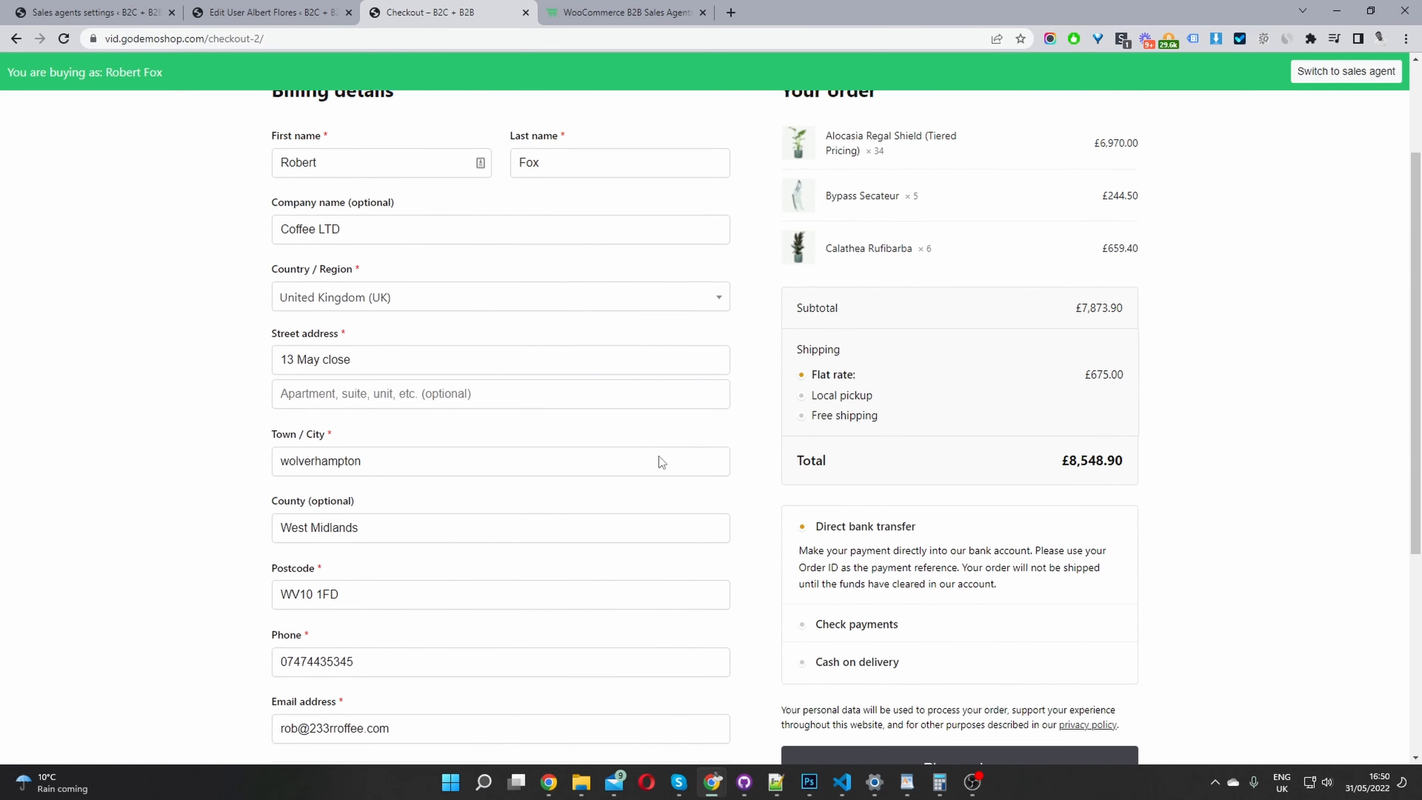
scroll(659, 455, "down", 5)
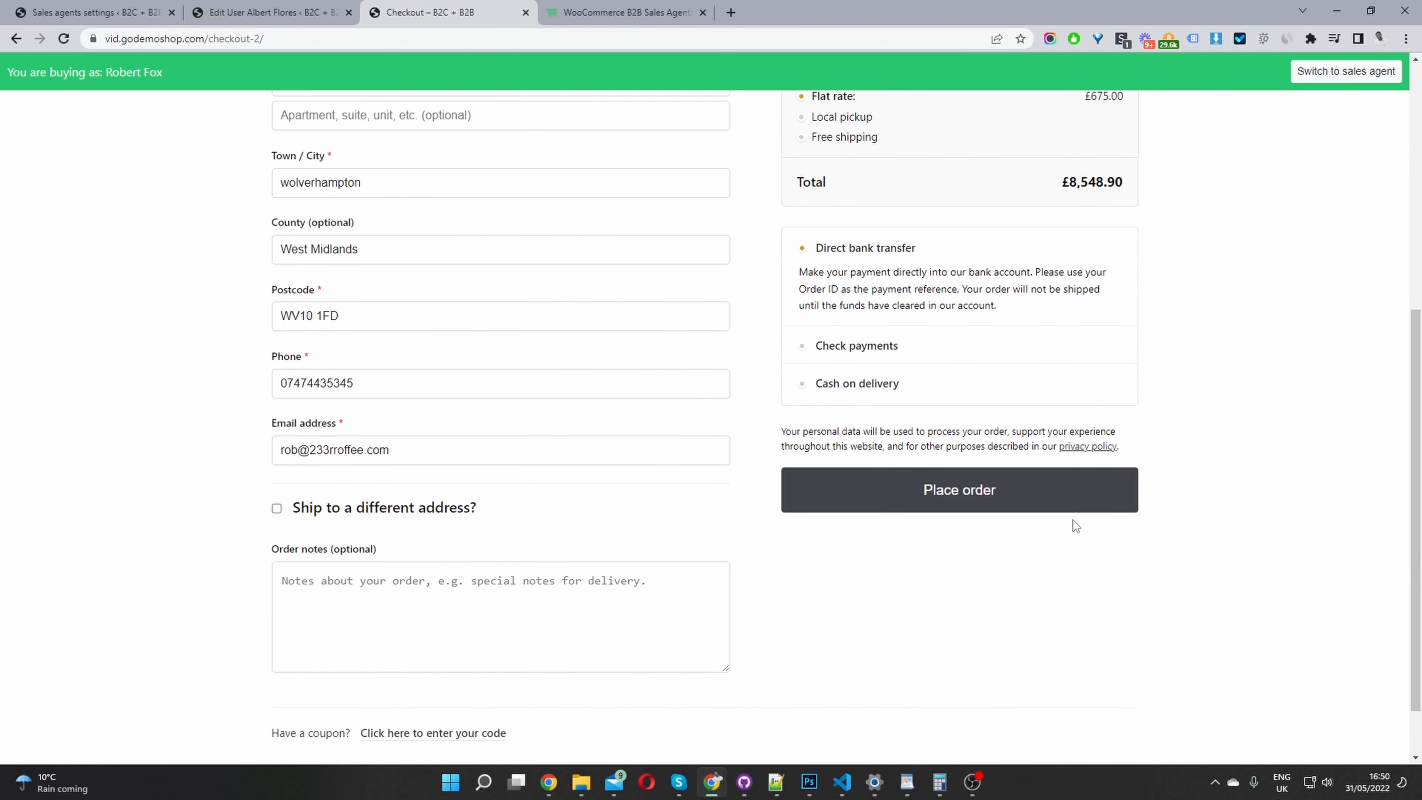
scroll(946, 349, "up", 4)
left_click(843, 329)
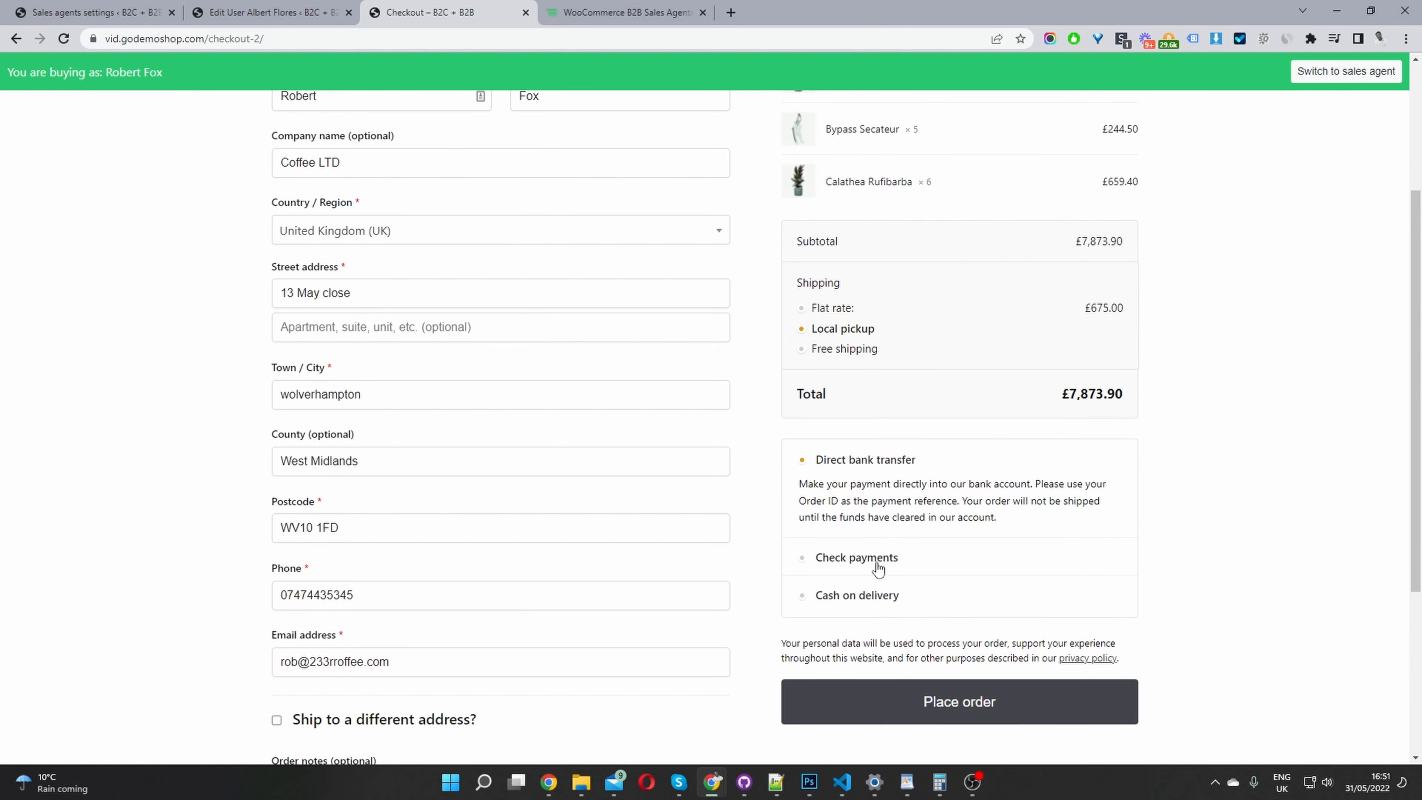
left_click(878, 566)
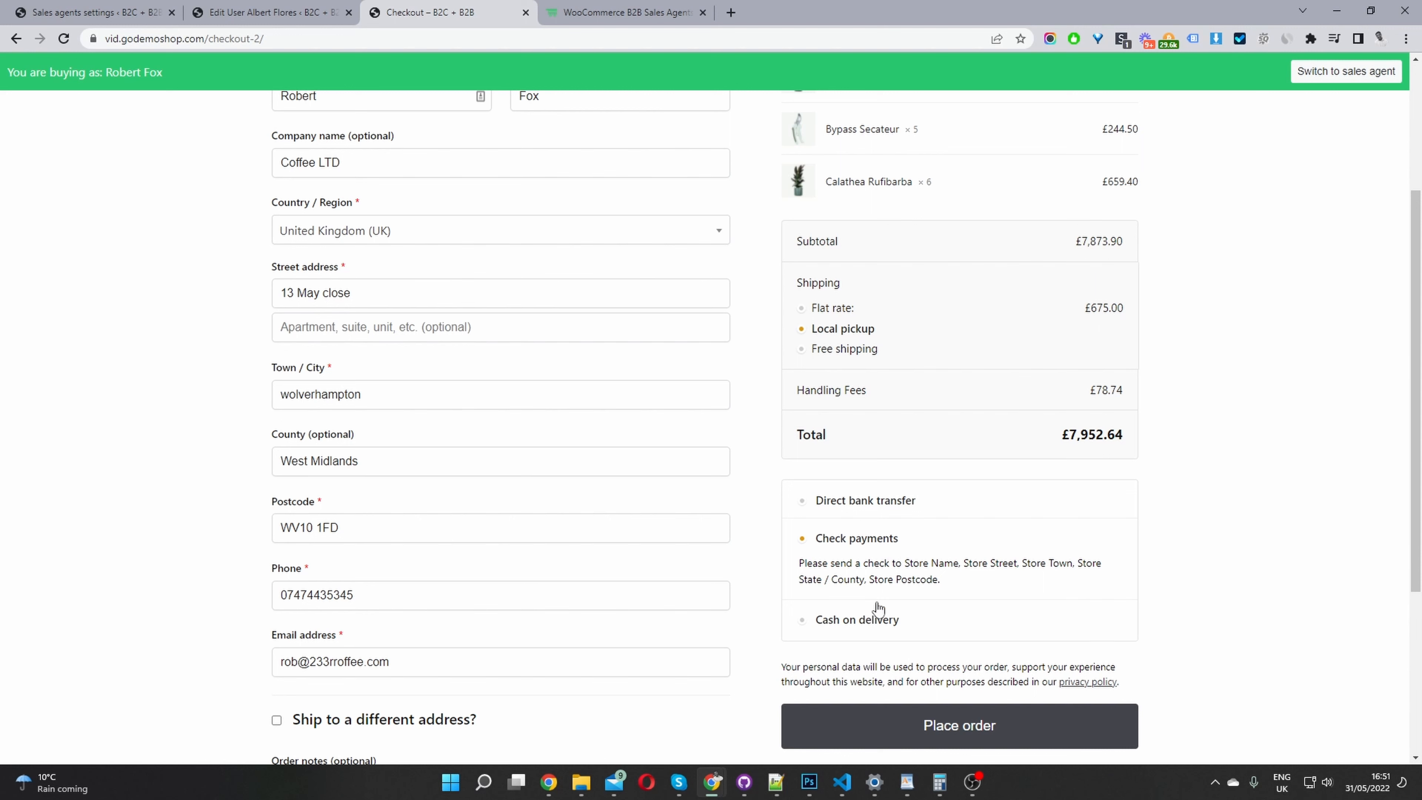
left_click(840, 628)
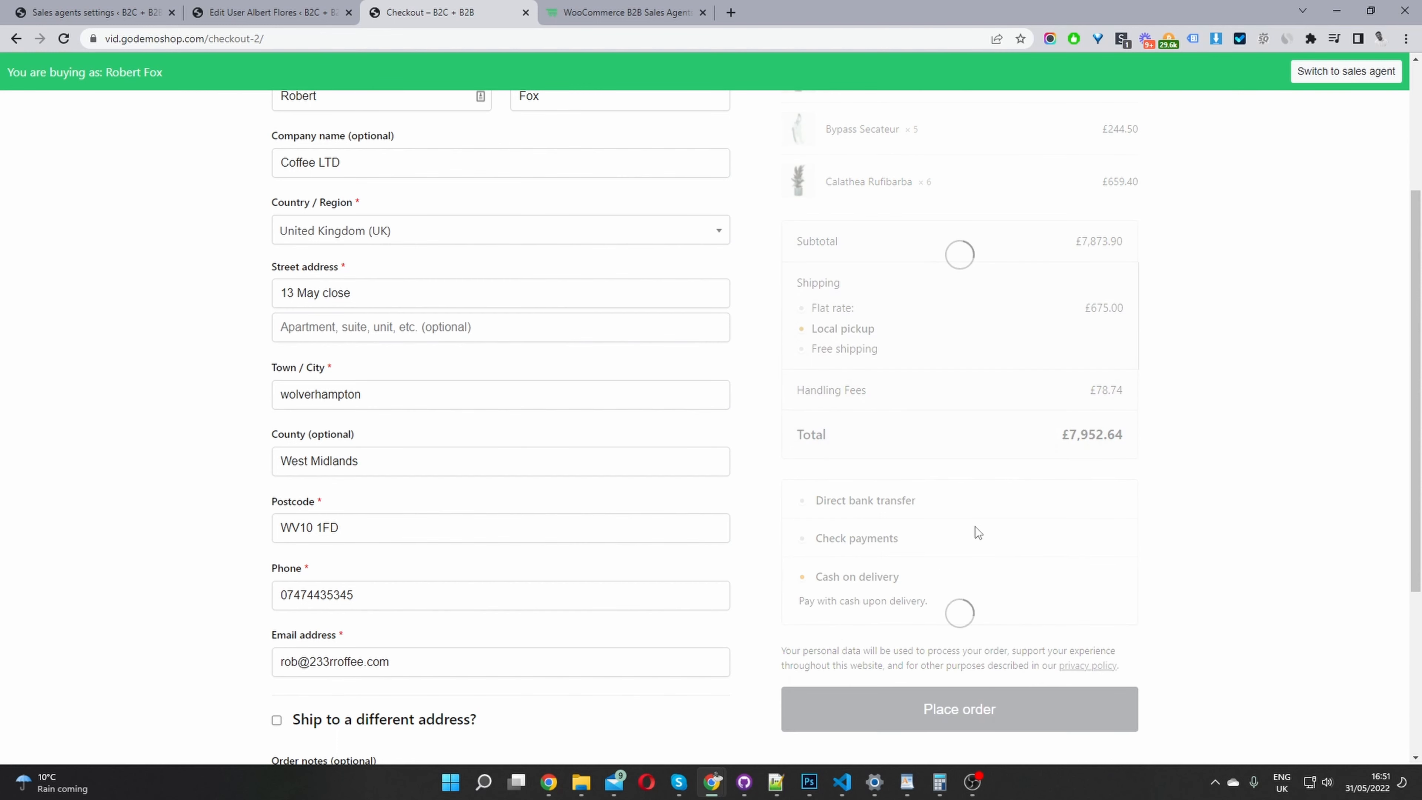
Place the order on the customer's behalf and check the order confirmation and the customer being bought for.
left_click(943, 708)
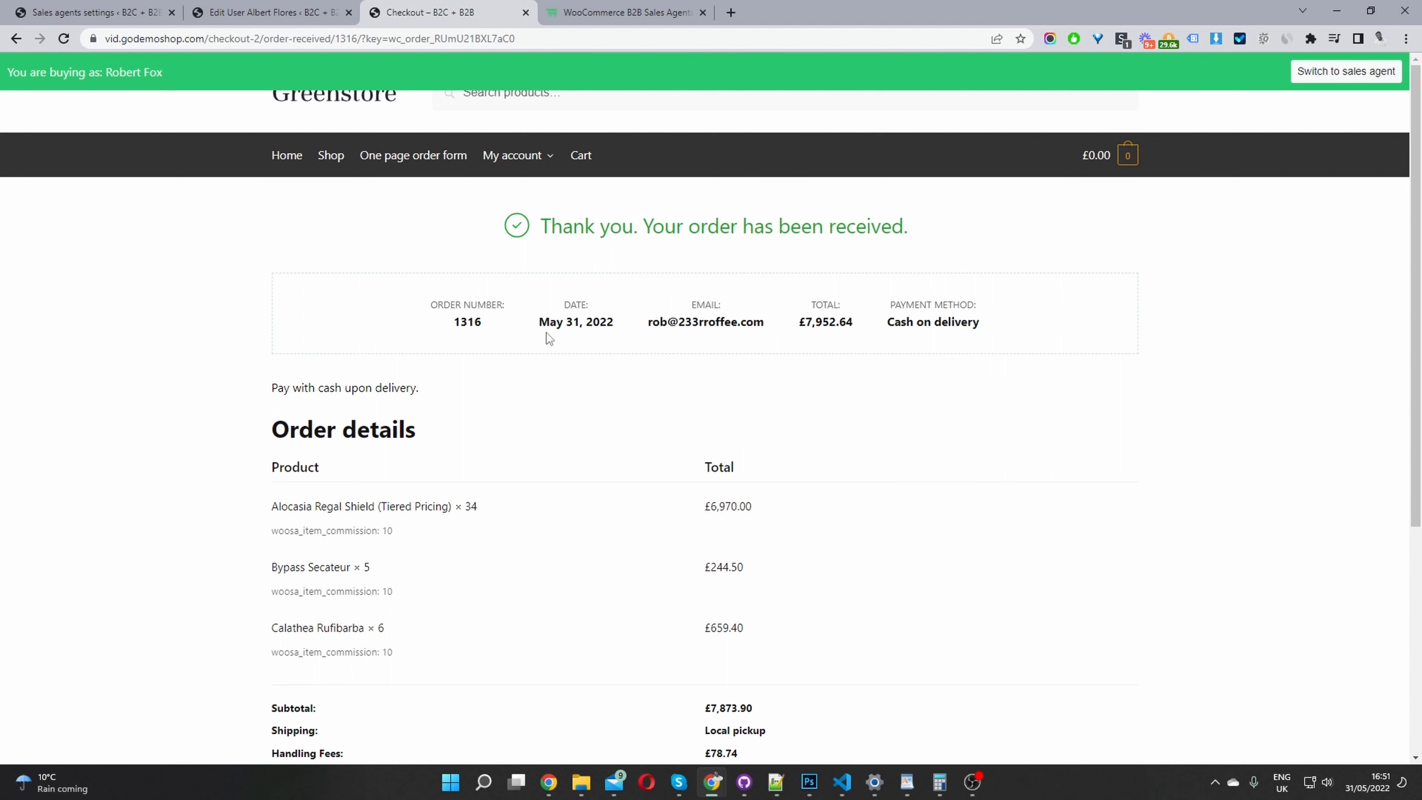
left_click_drag(521, 223, 1089, 235)
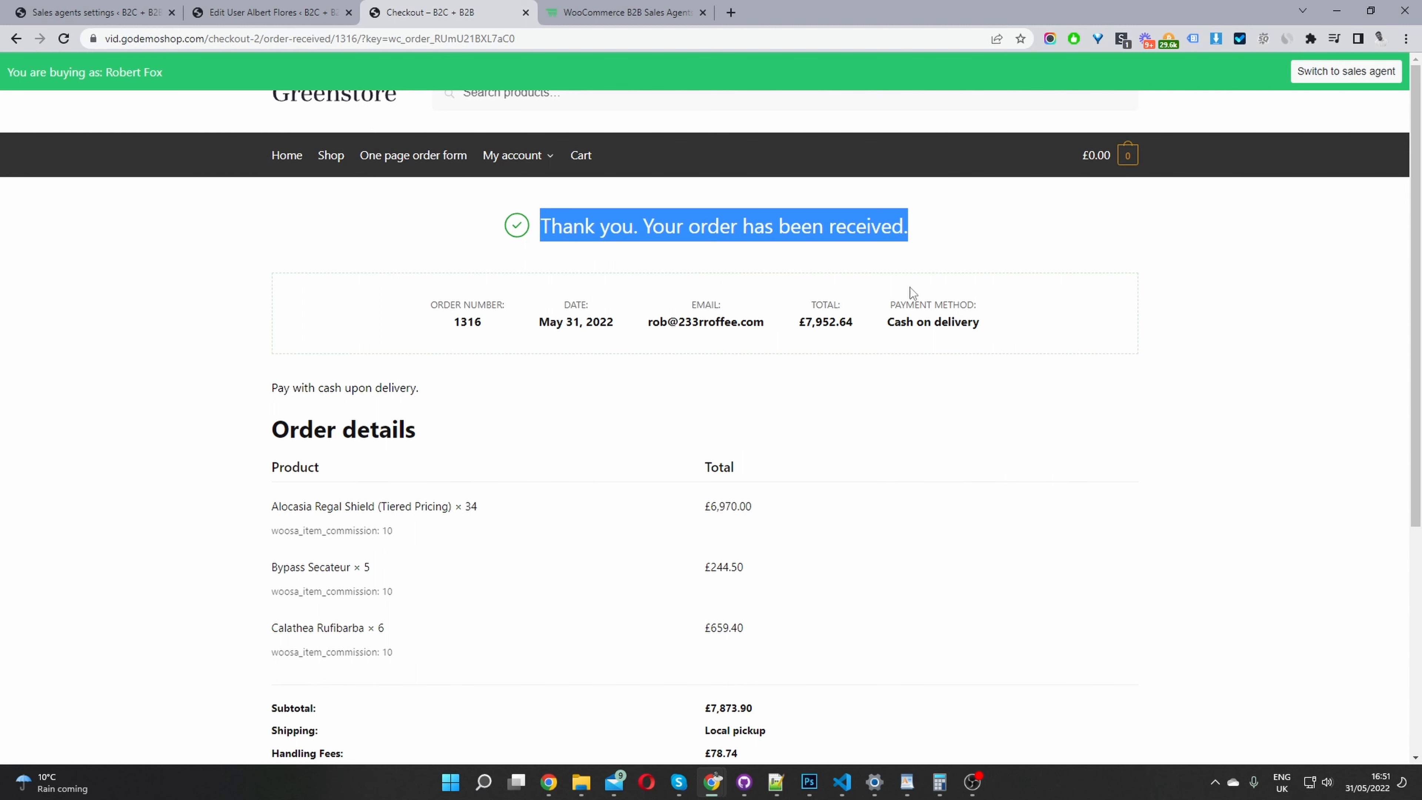
left_click_drag(193, 74, 12, 71)
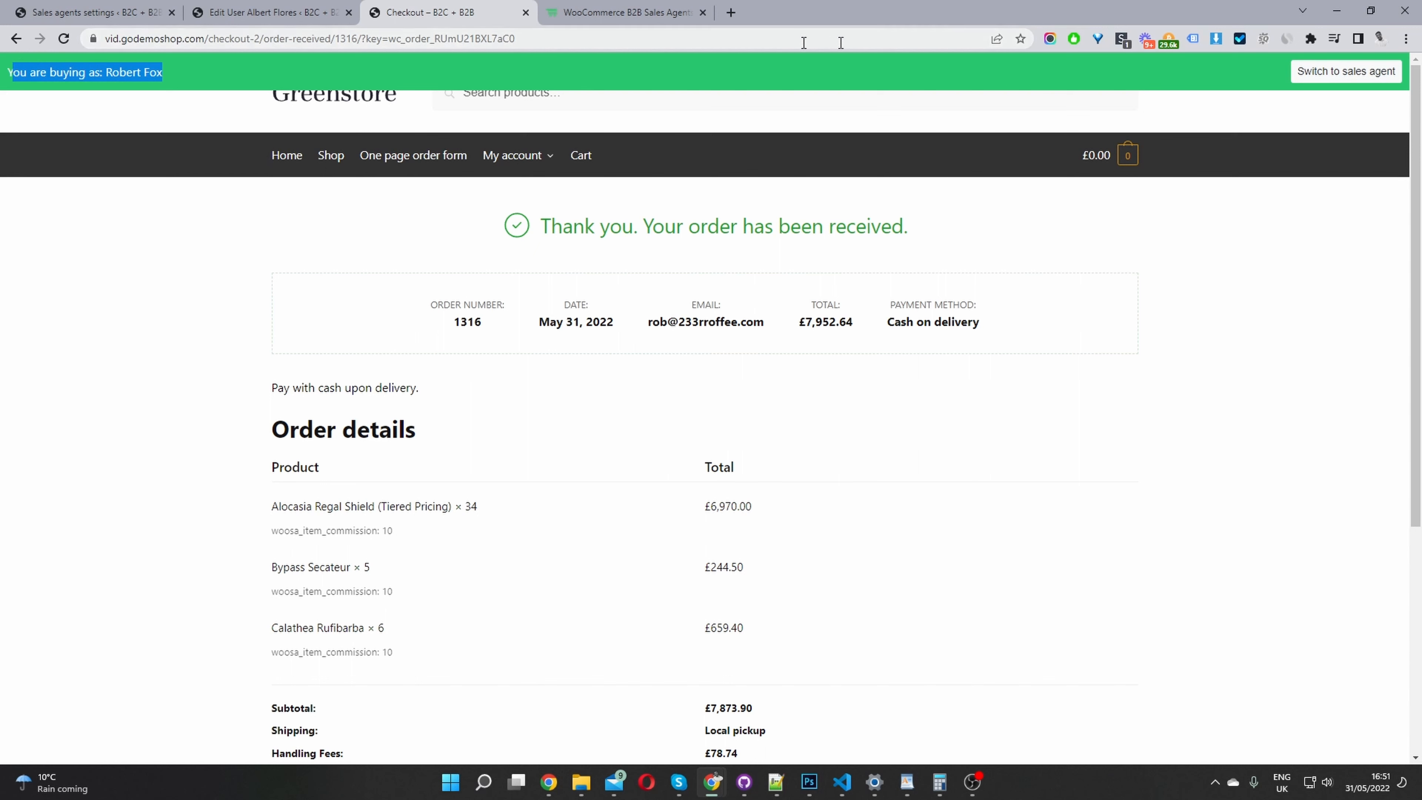
left_click(99, 76)
left_click_drag(106, 73, 163, 73)
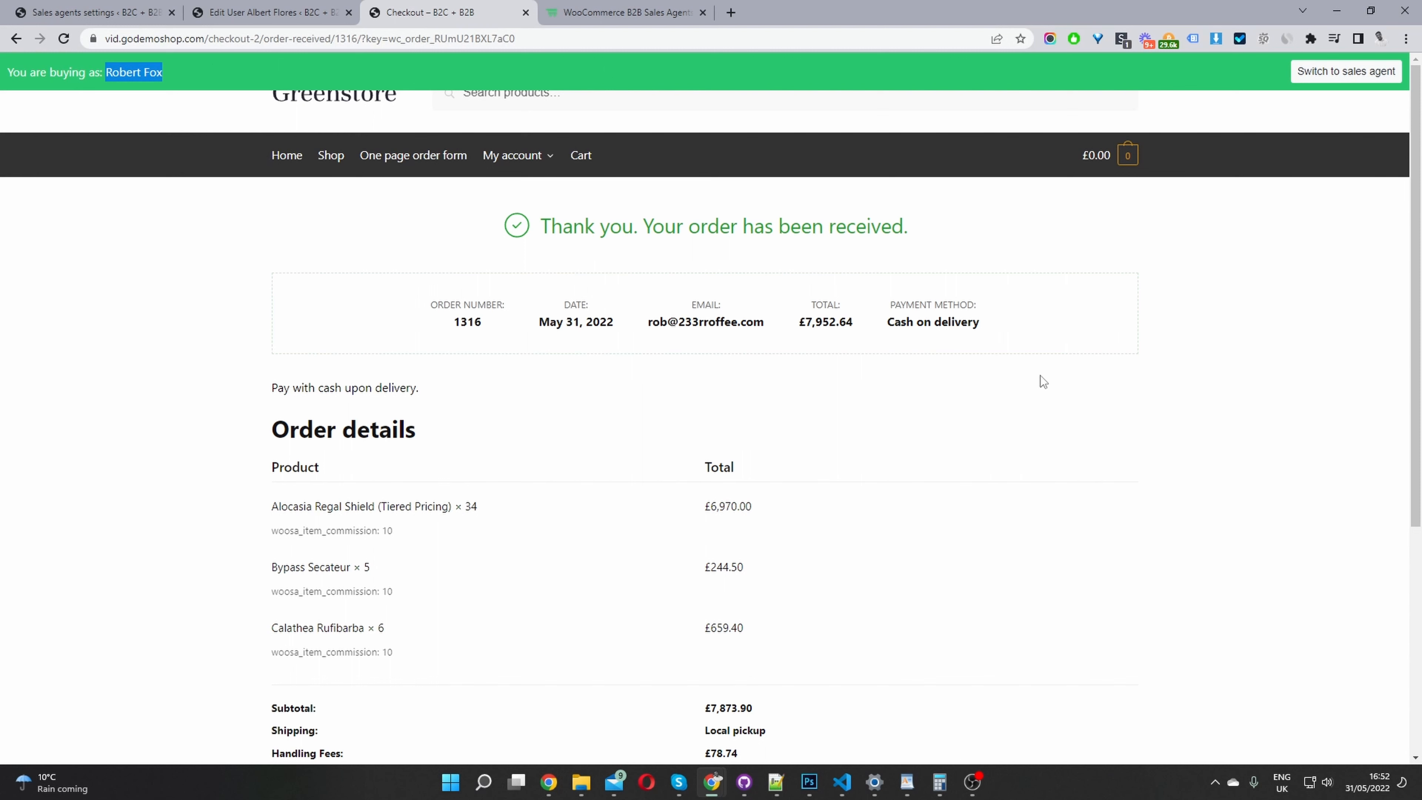
Switch back to the sales agent account and check the orders received on its dashboard.
left_click(1338, 82)
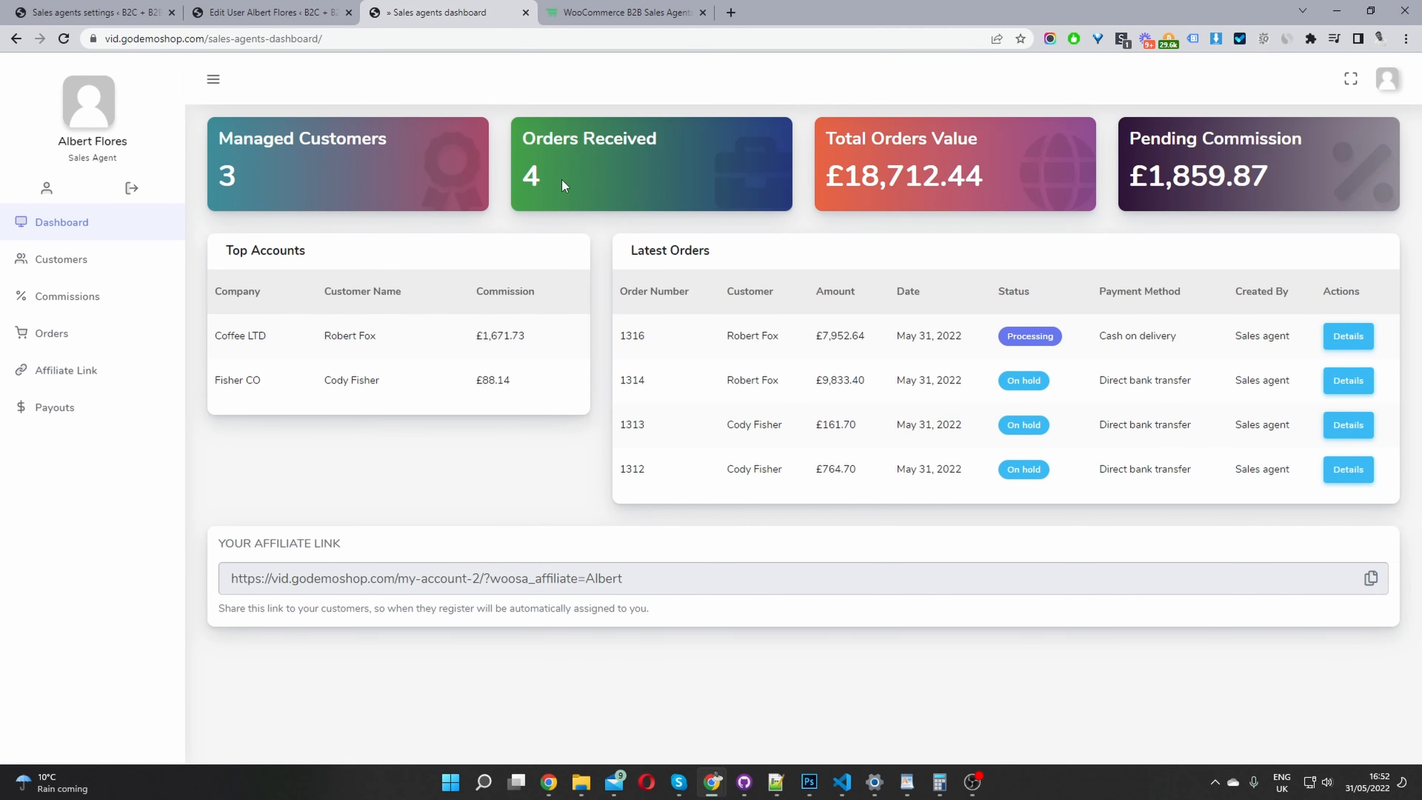
double_click(533, 175)
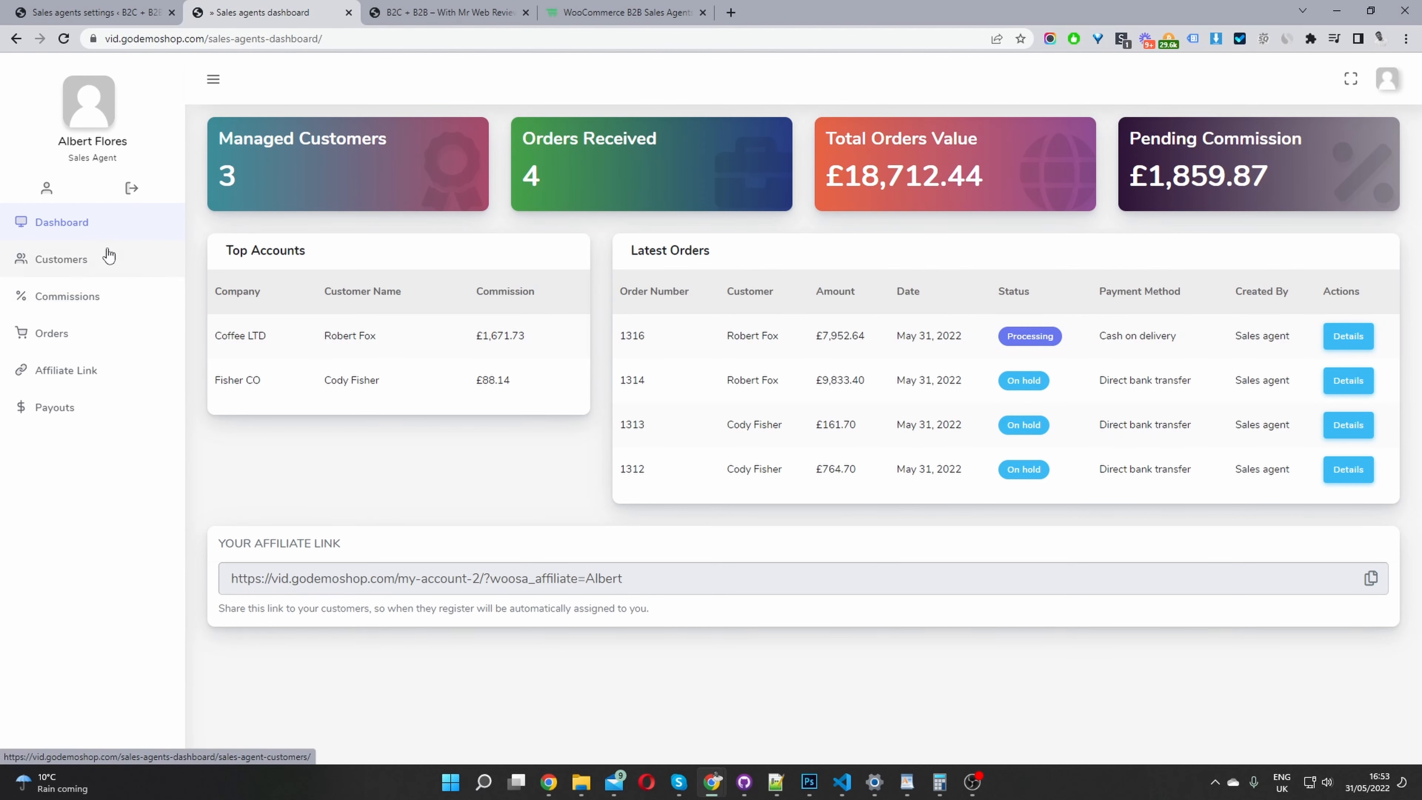
Open the new customer form from the agent's customer list and review its billing fields.
left_click(91, 261)
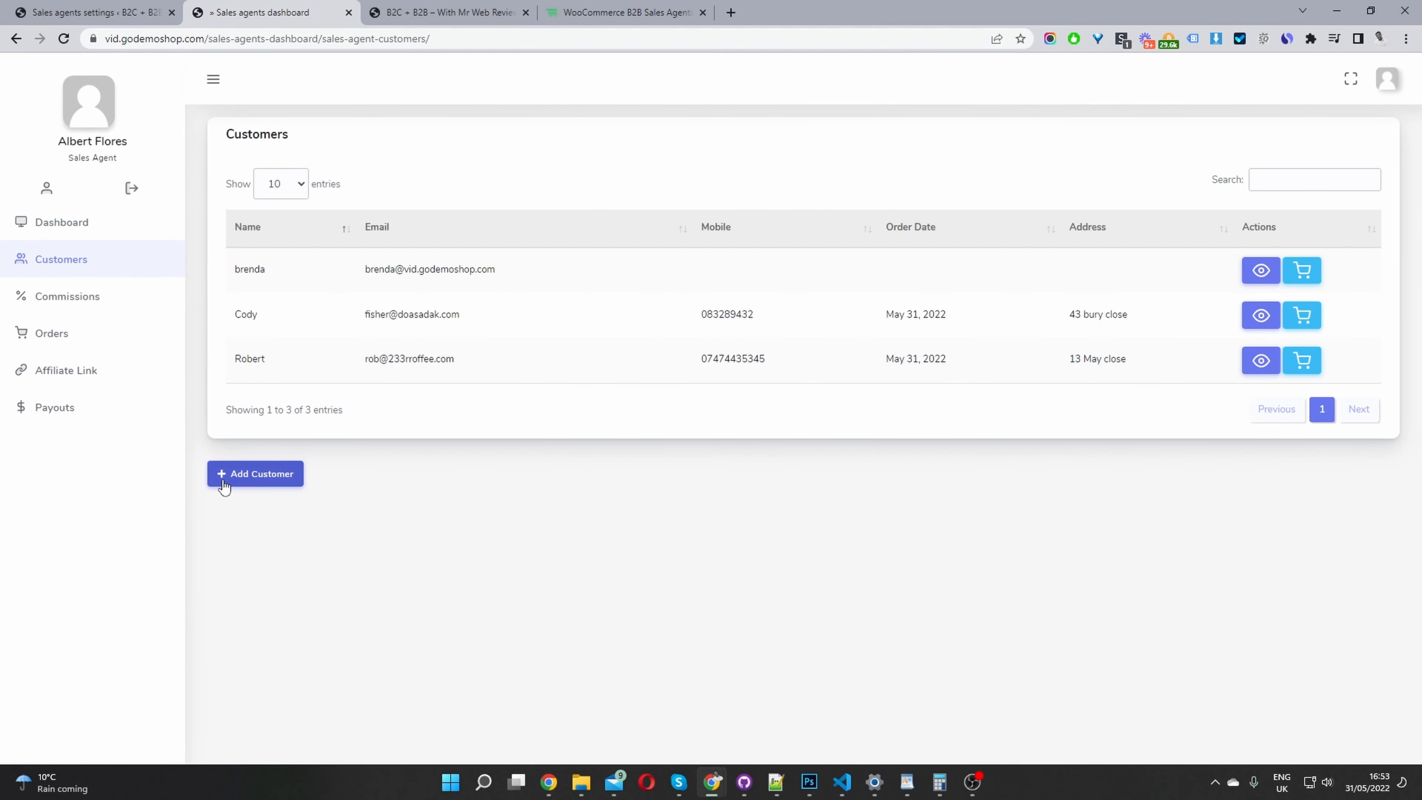
left_click(252, 483)
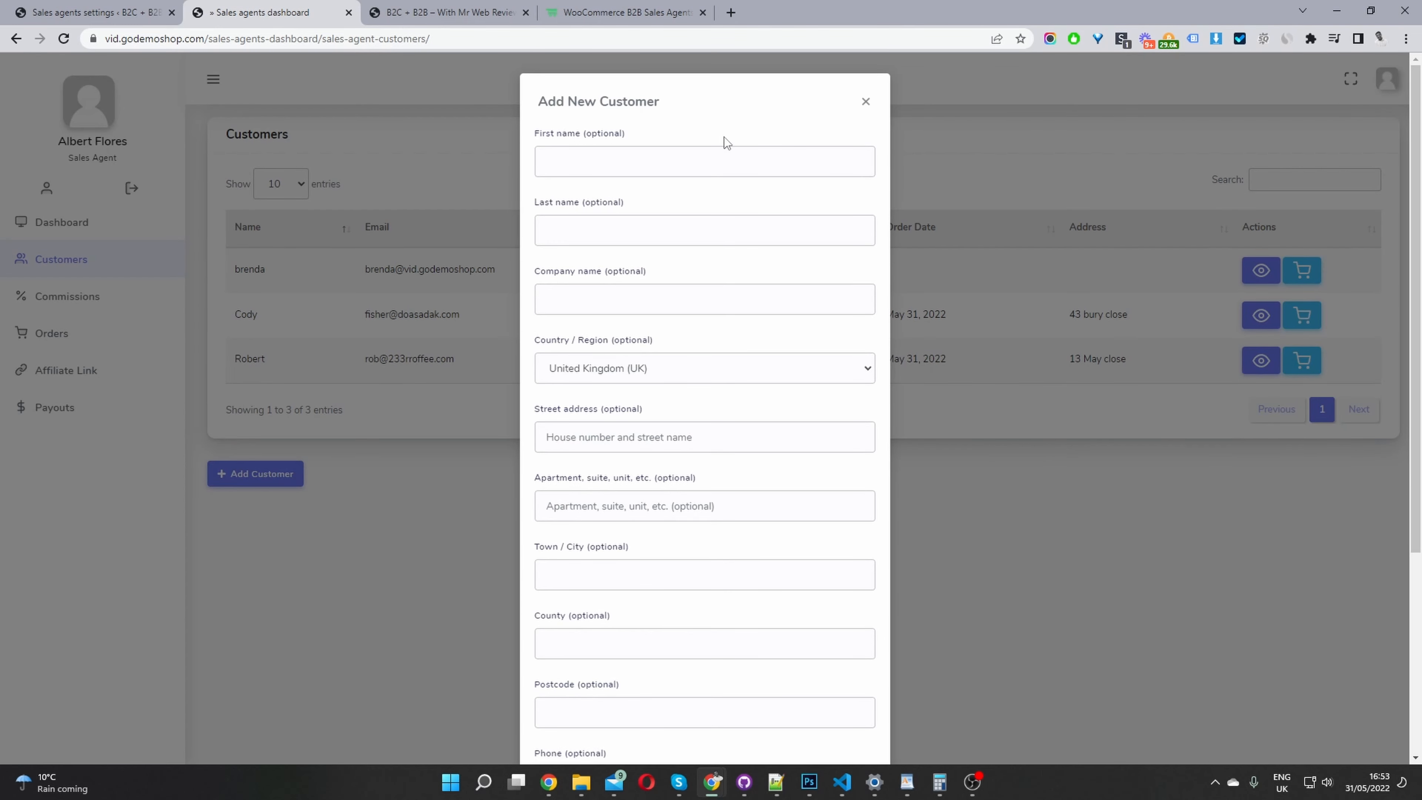
left_click(643, 160)
left_click(668, 116)
scroll(676, 387, "down", 1)
scroll(676, 387, "down", 5)
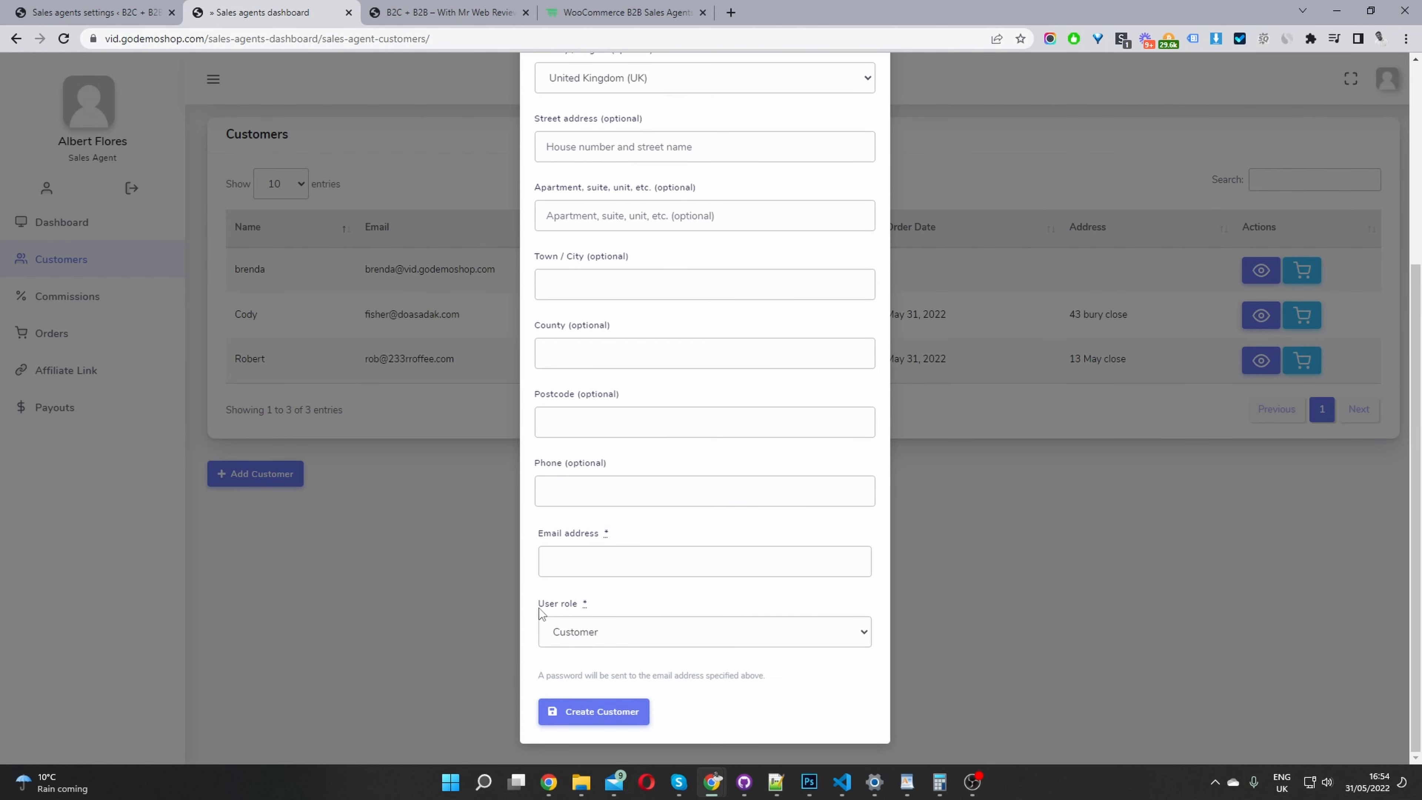
Examine the user role choices and email address field in the new customer form, and close the form without creating a customer.
left_click_drag(537, 604, 582, 608)
left_click(599, 632)
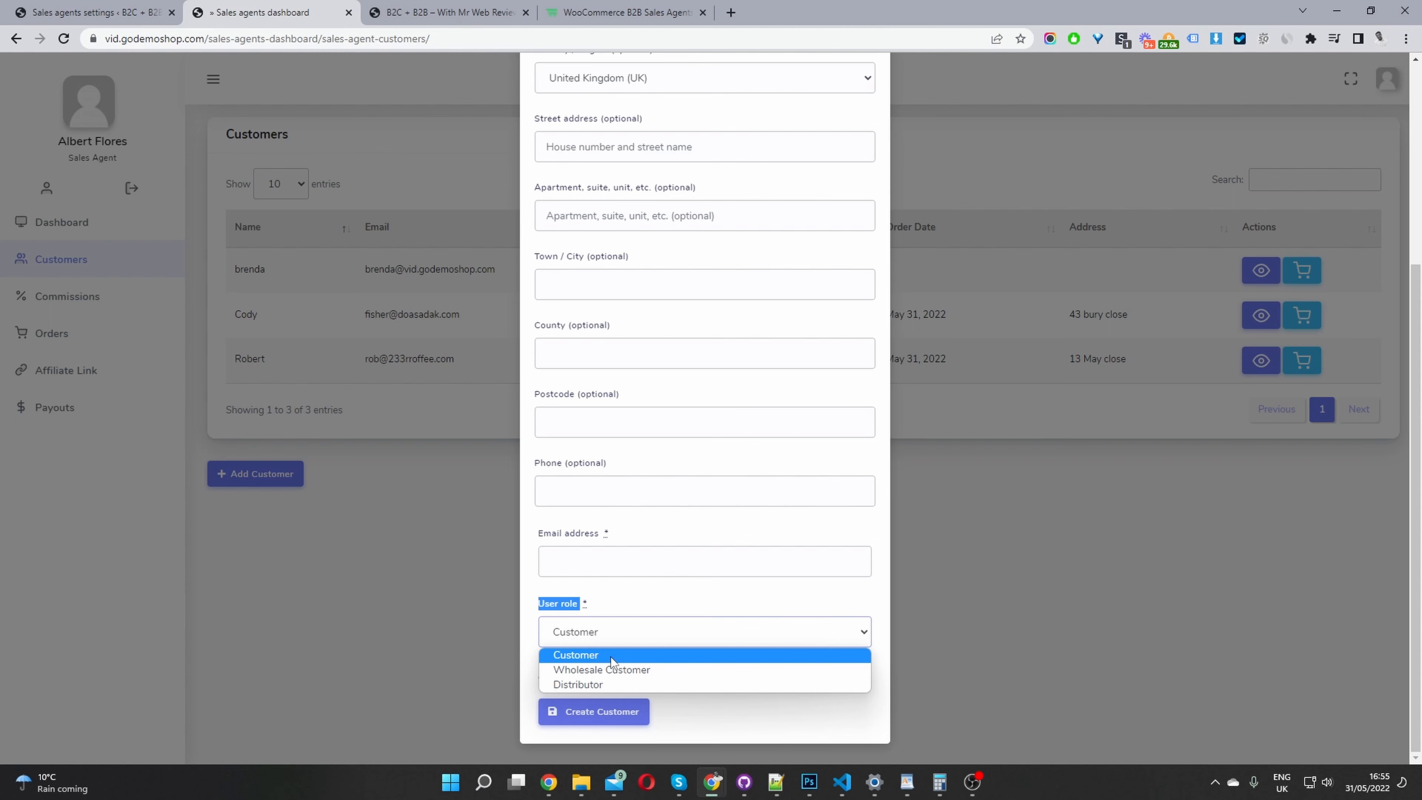
left_click(677, 553)
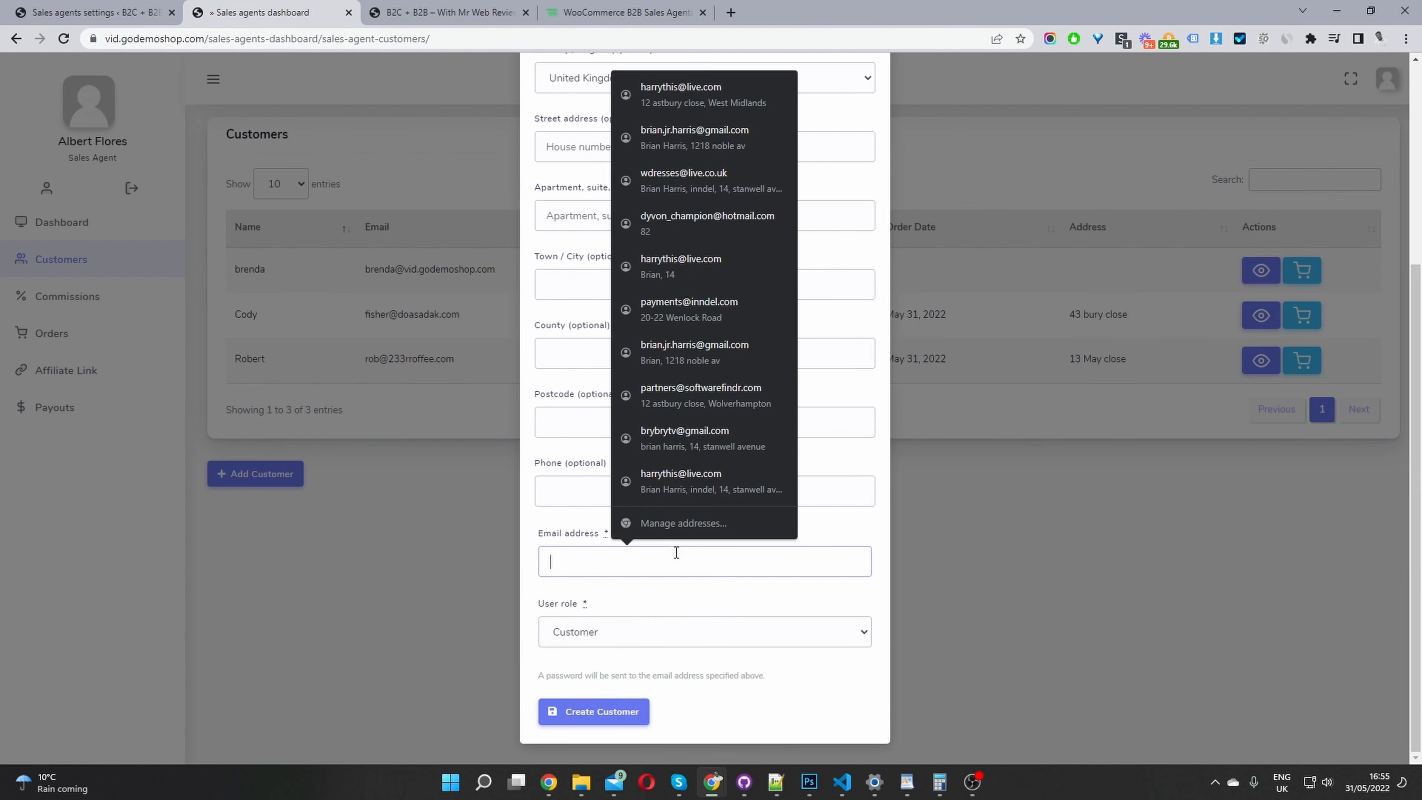
left_click(766, 663)
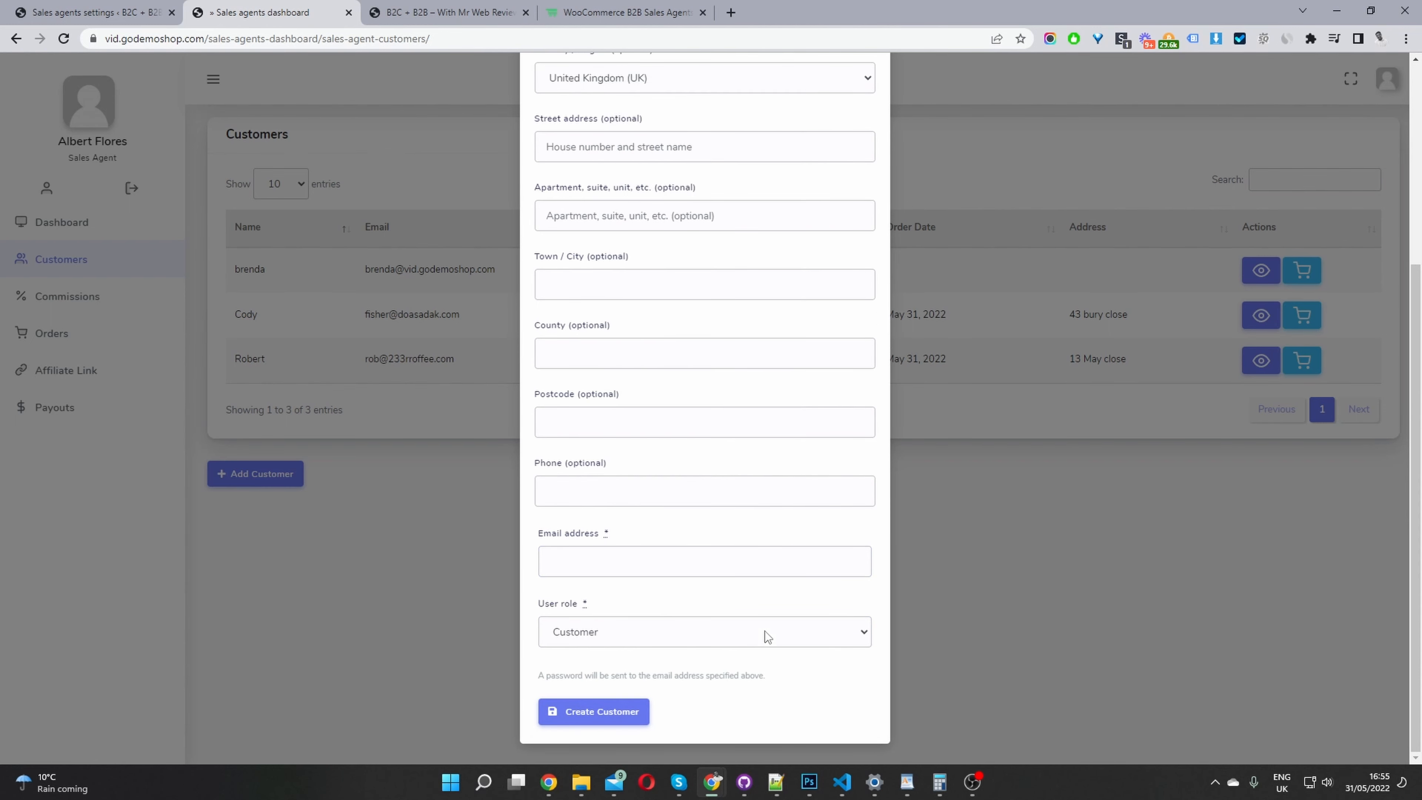
left_click(397, 594)
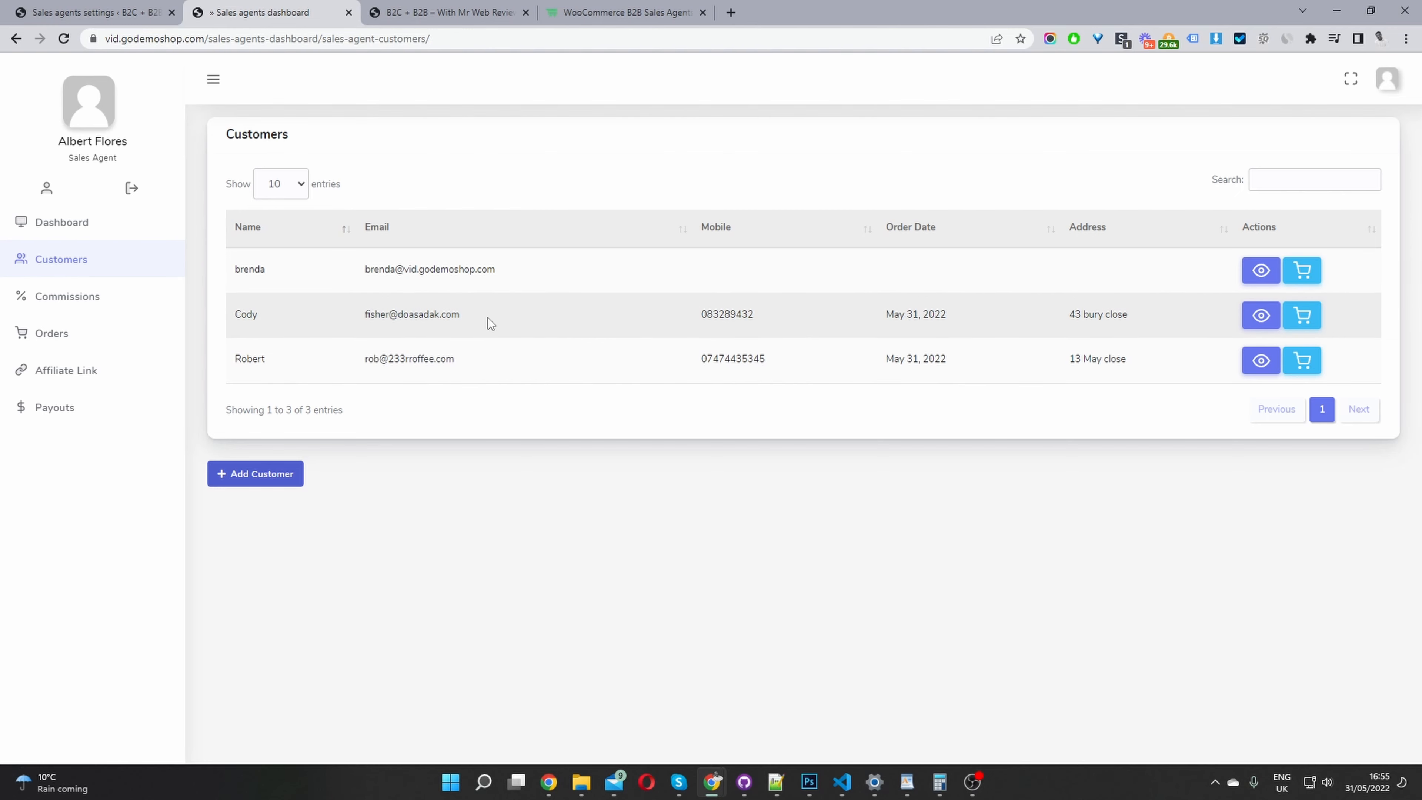
Return to the admin's Sales Agent settings page, look over the general settings and reload the page to update its commission overview.
left_click(392, 12)
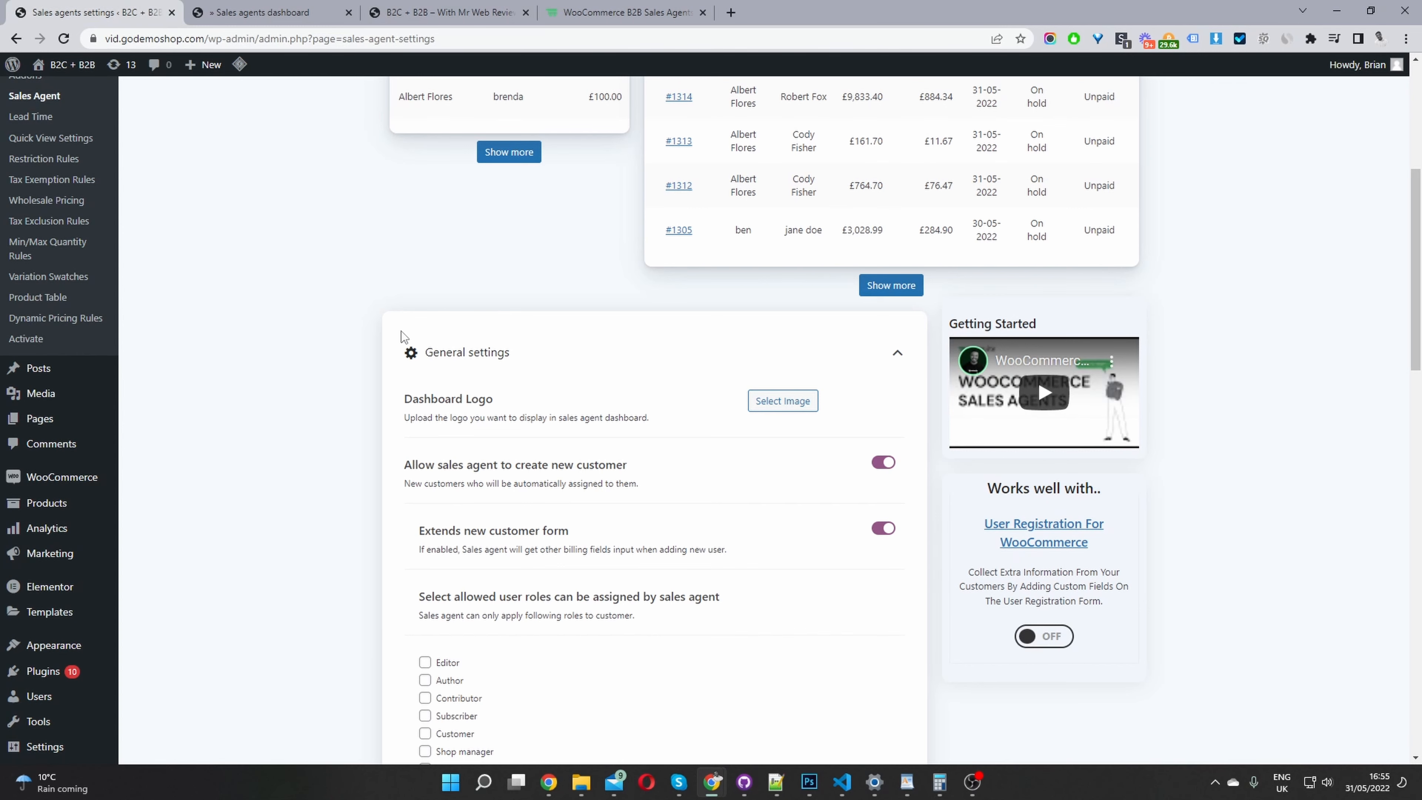
scroll(398, 337, "down", 4)
scroll(205, 638, "down", 4)
scroll(168, 582, "up", 14)
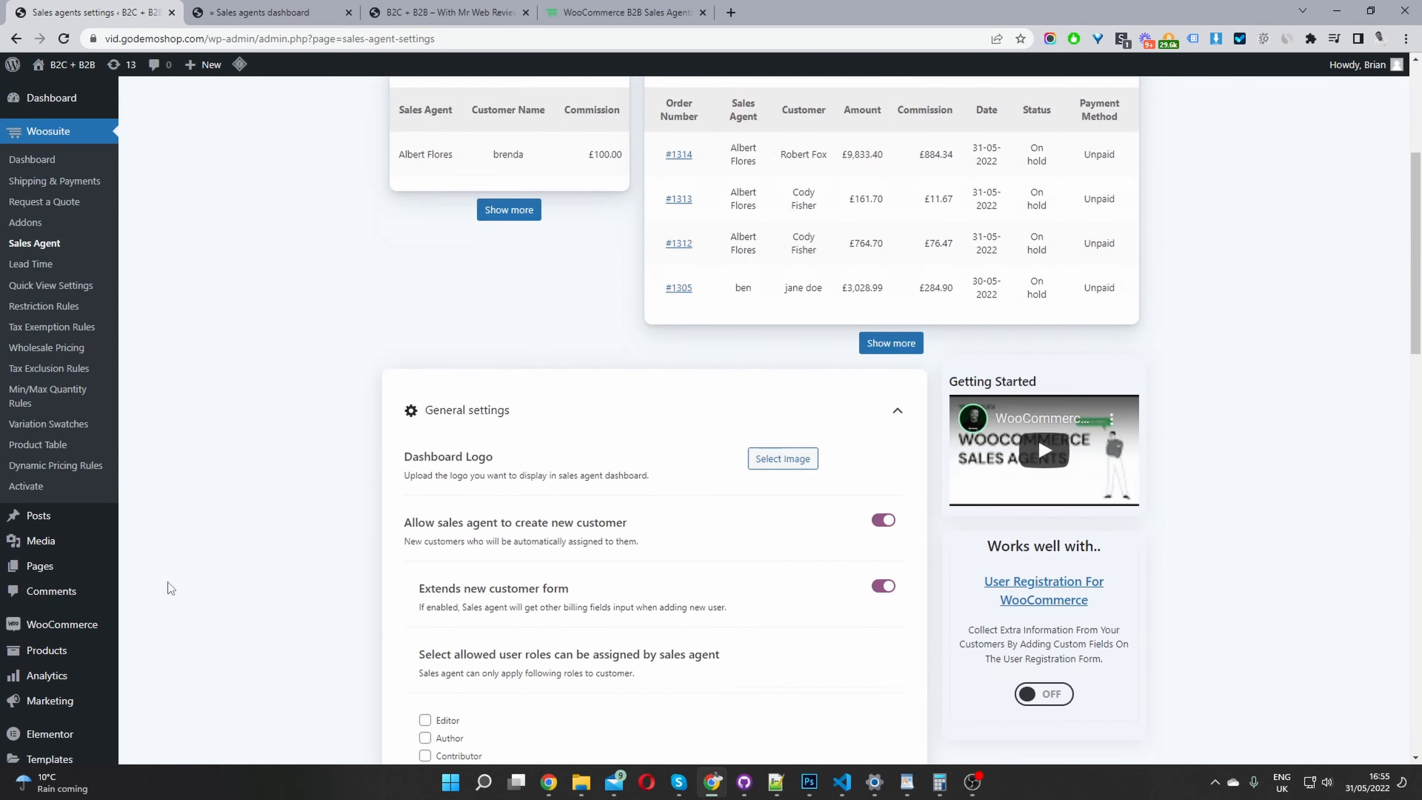
left_click(63, 38)
key("Return")
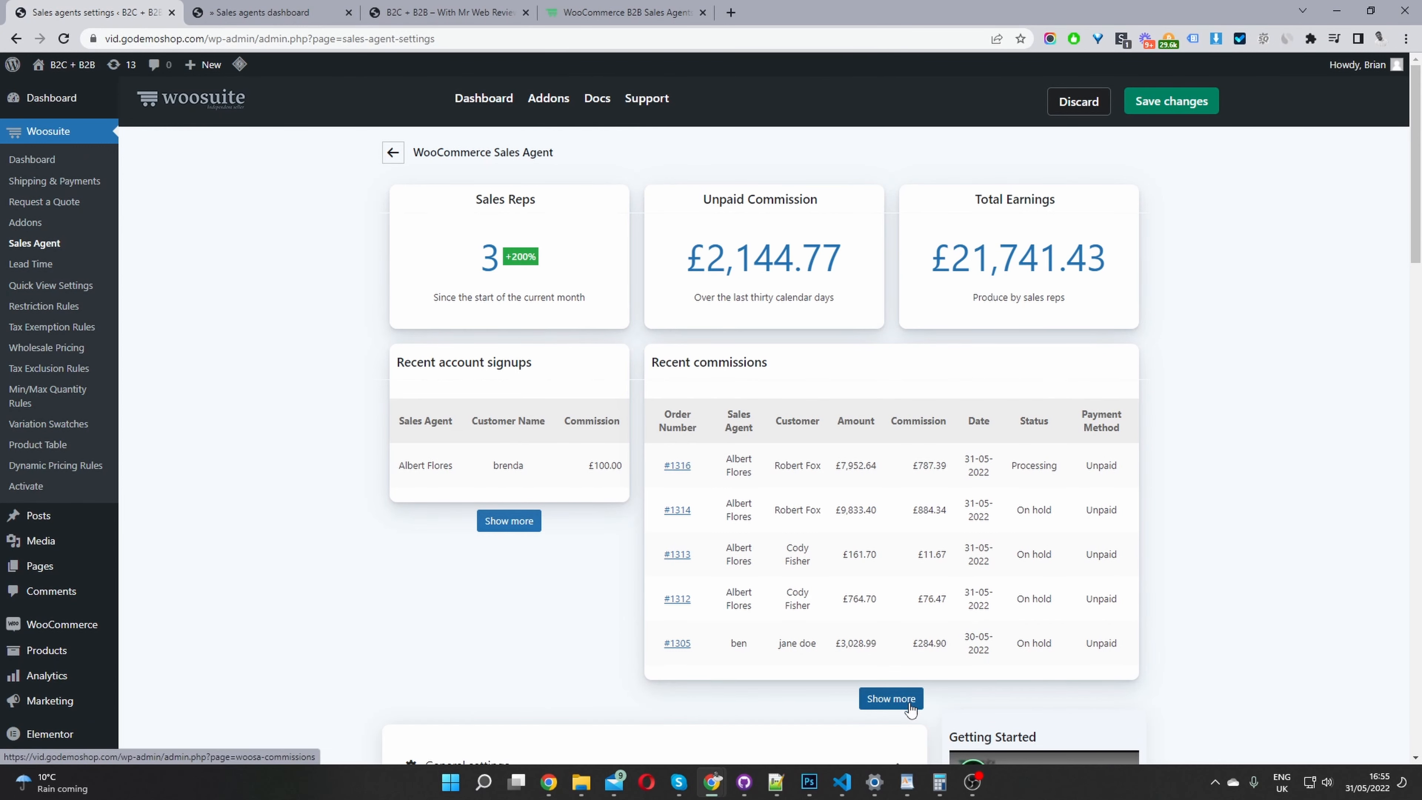
Open the full order commissions list, select the most recent commission and inspect the sales agent and order status filters.
left_click(884, 700)
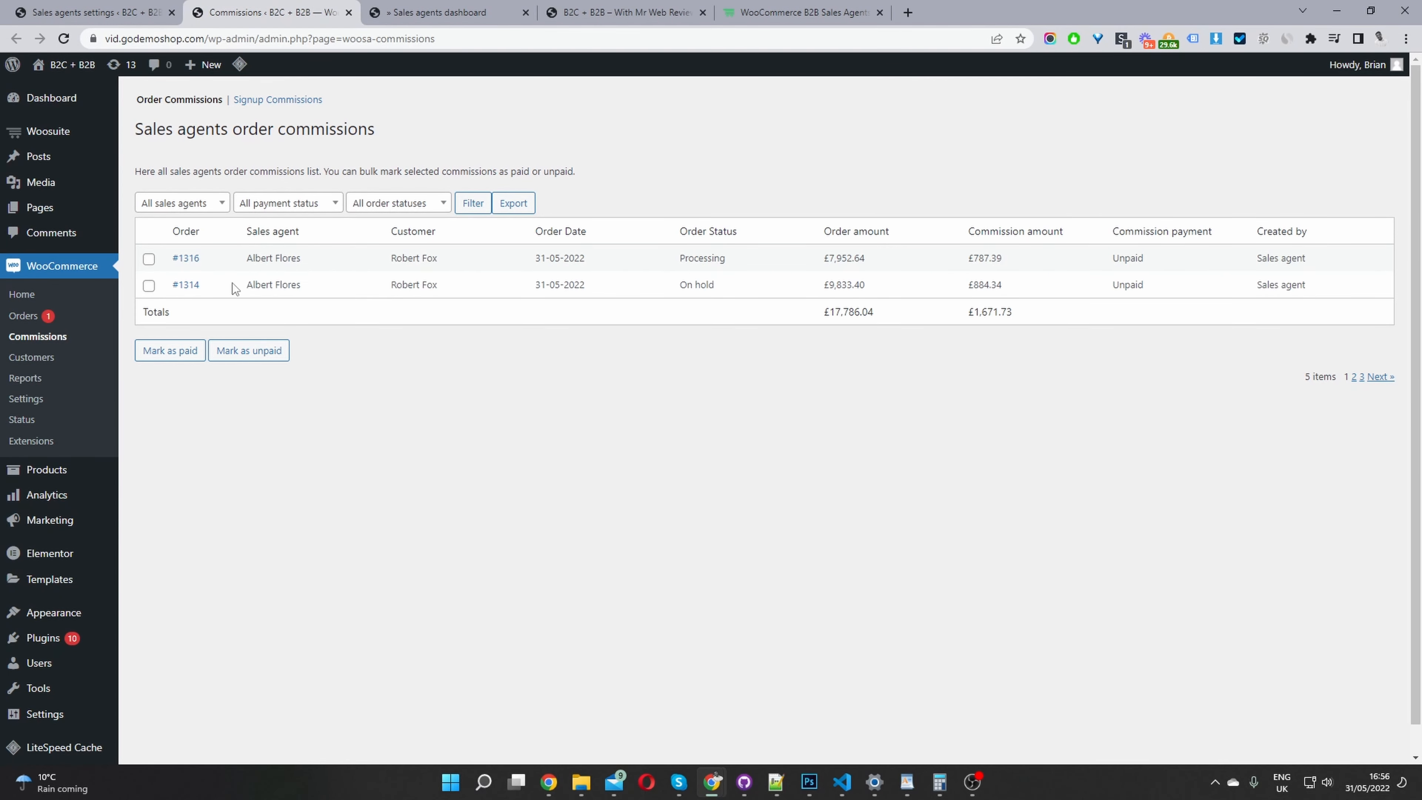
left_click(148, 260)
left_click(160, 204)
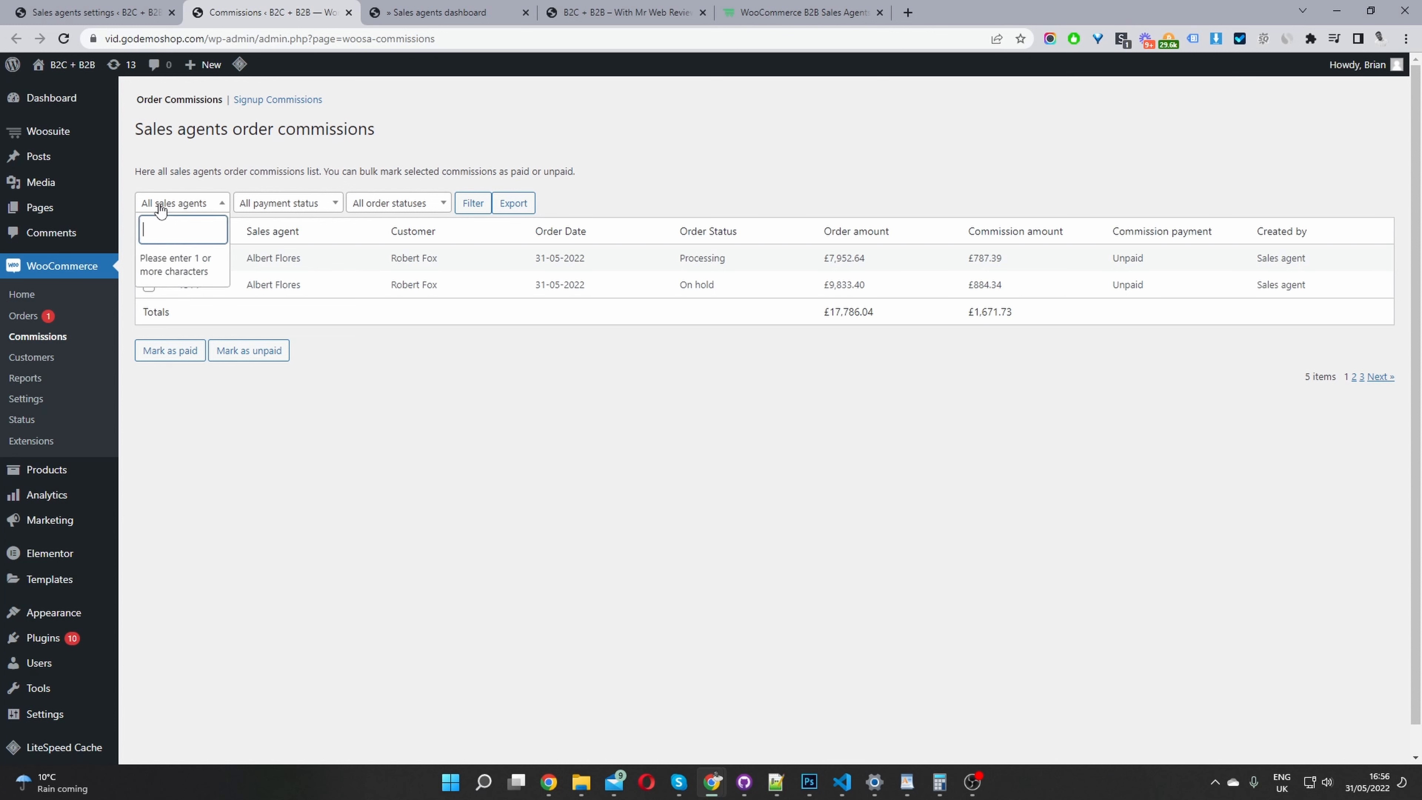
left_click(312, 222)
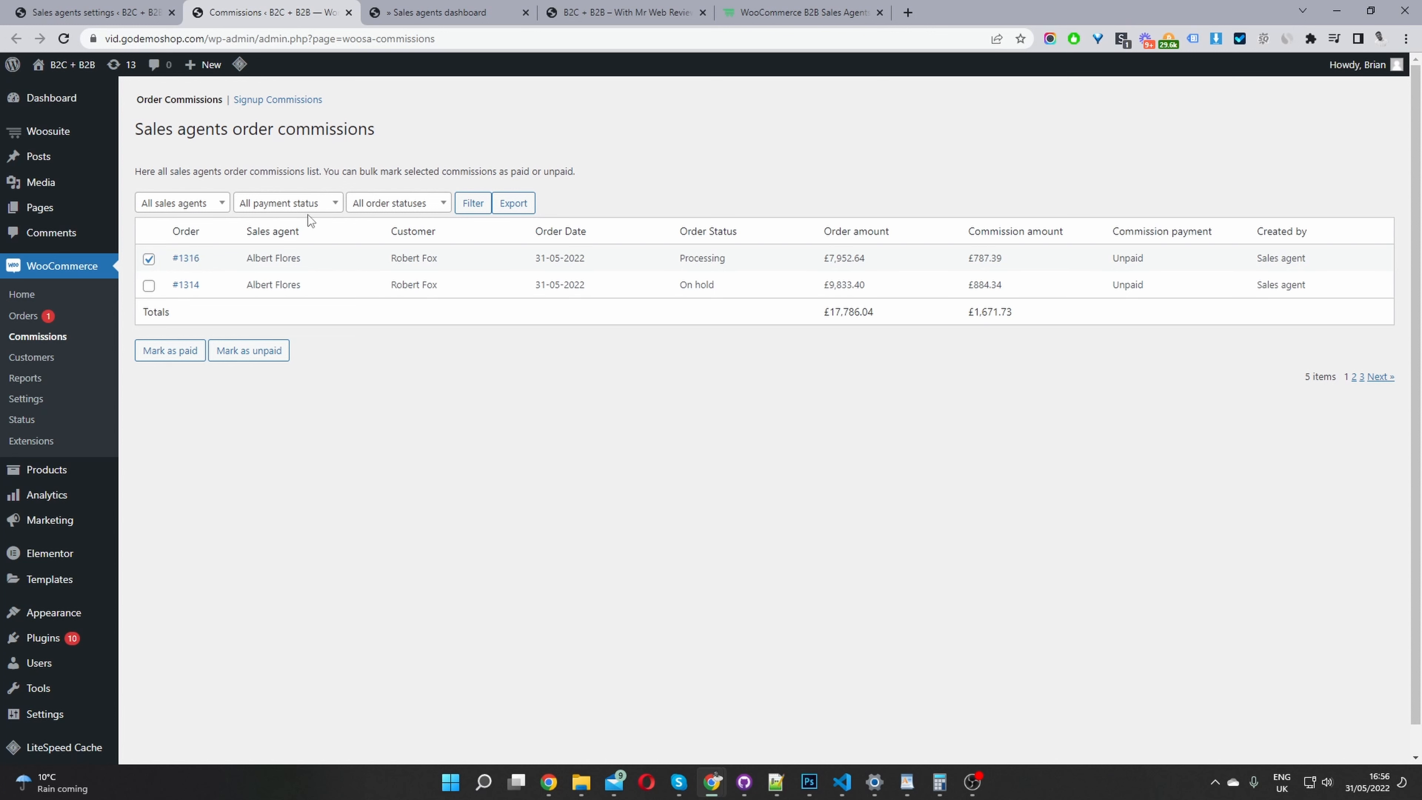
left_click(371, 211)
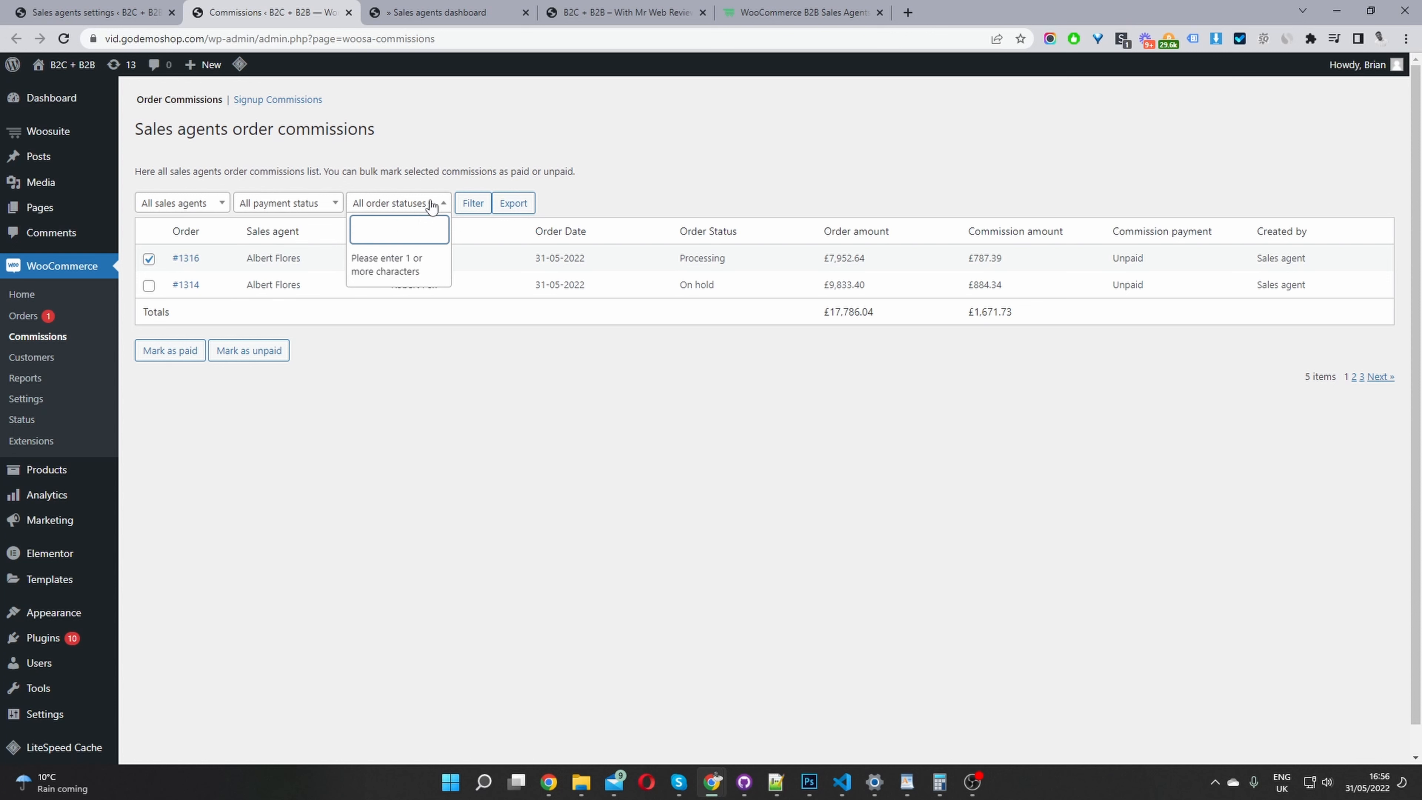
left_click(762, 167)
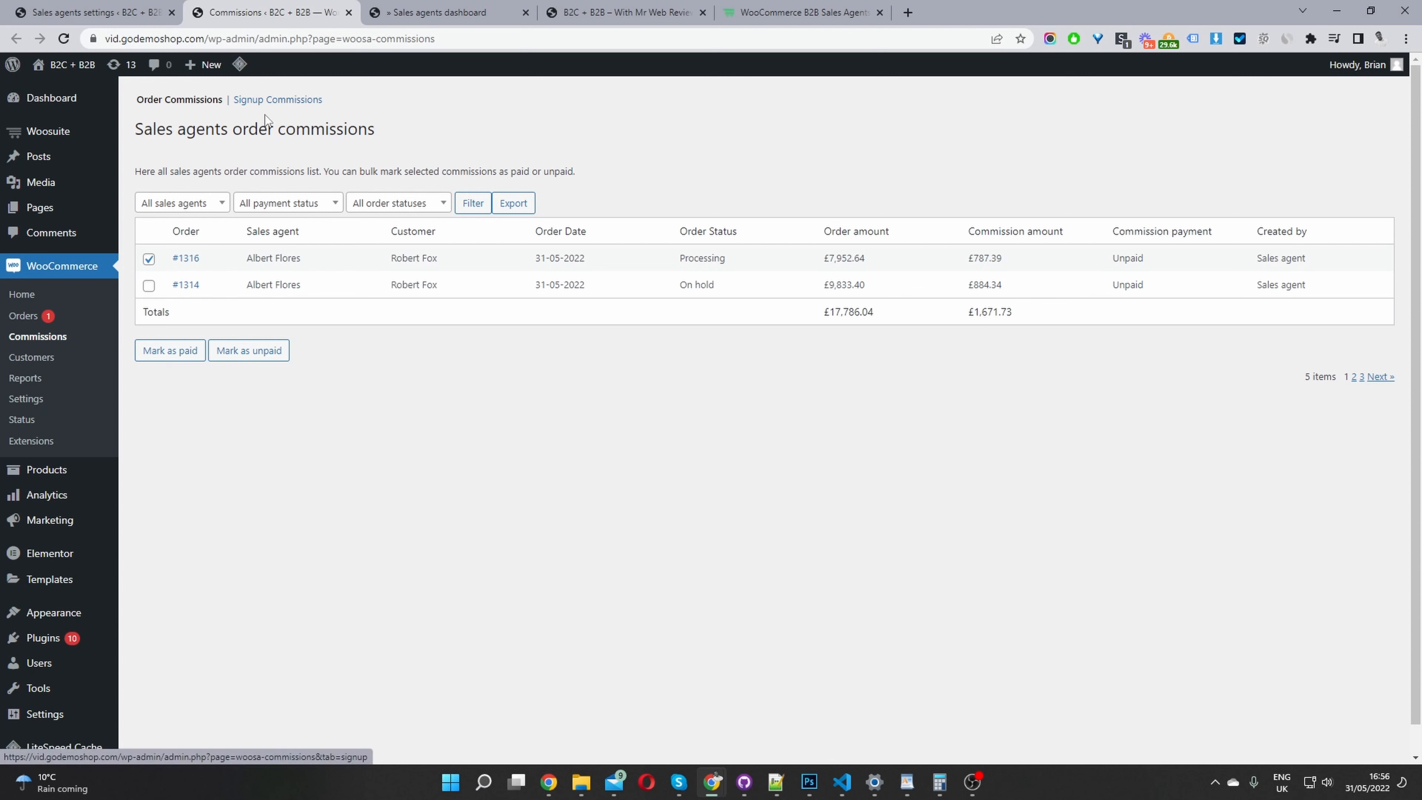
View the signup commissions, and open the most recent order from the WooCommerce orders to examine its sales agent and commission details.
left_click(308, 104)
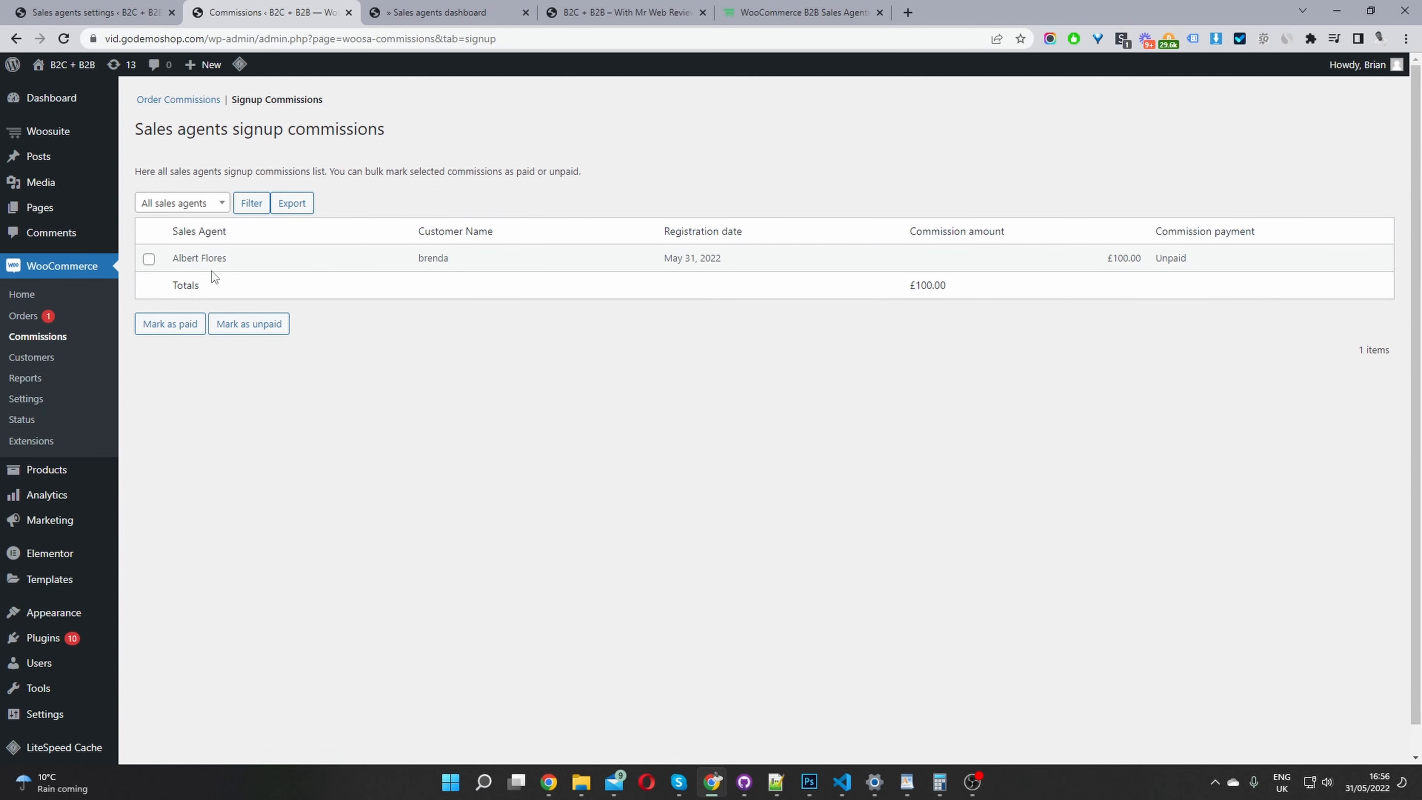
left_click(27, 318)
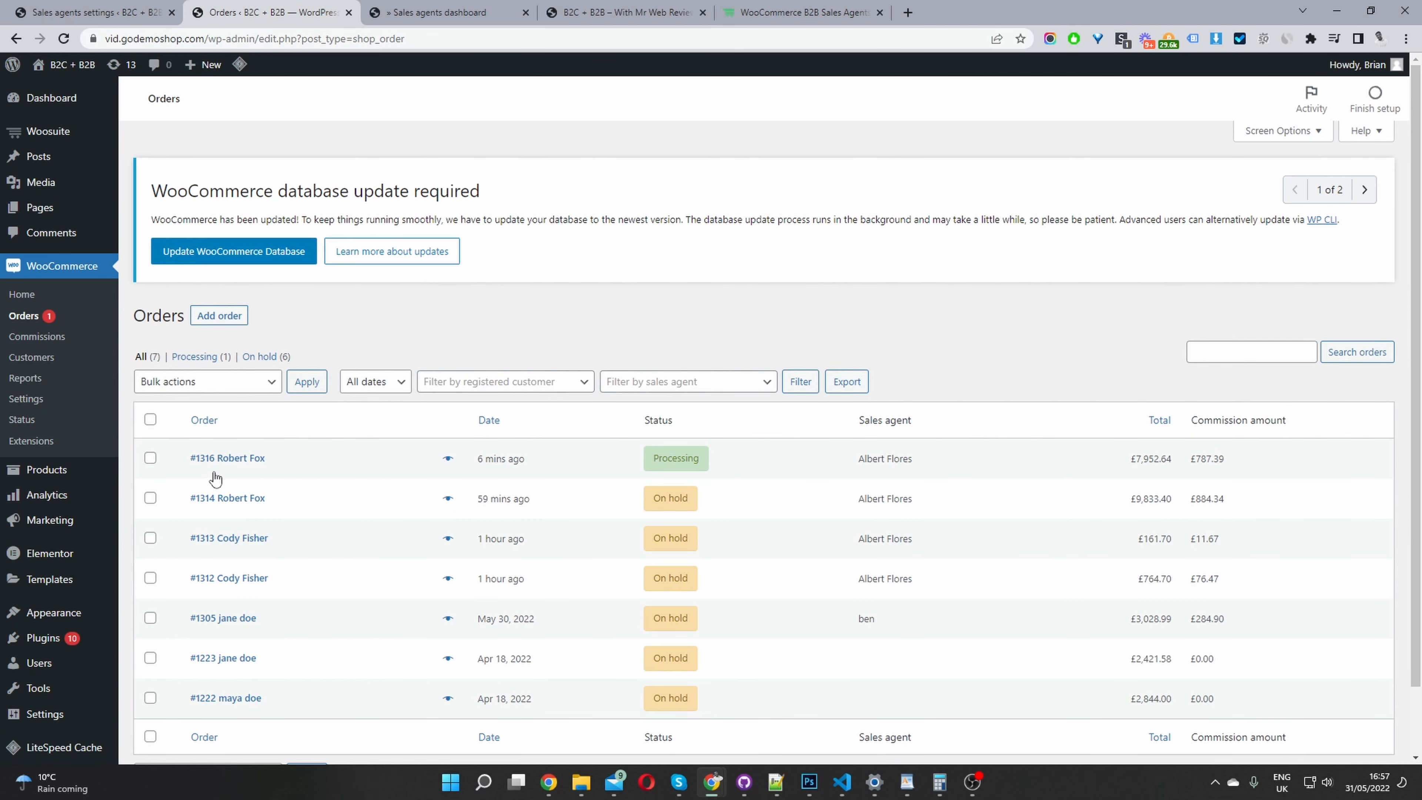
left_click(222, 461)
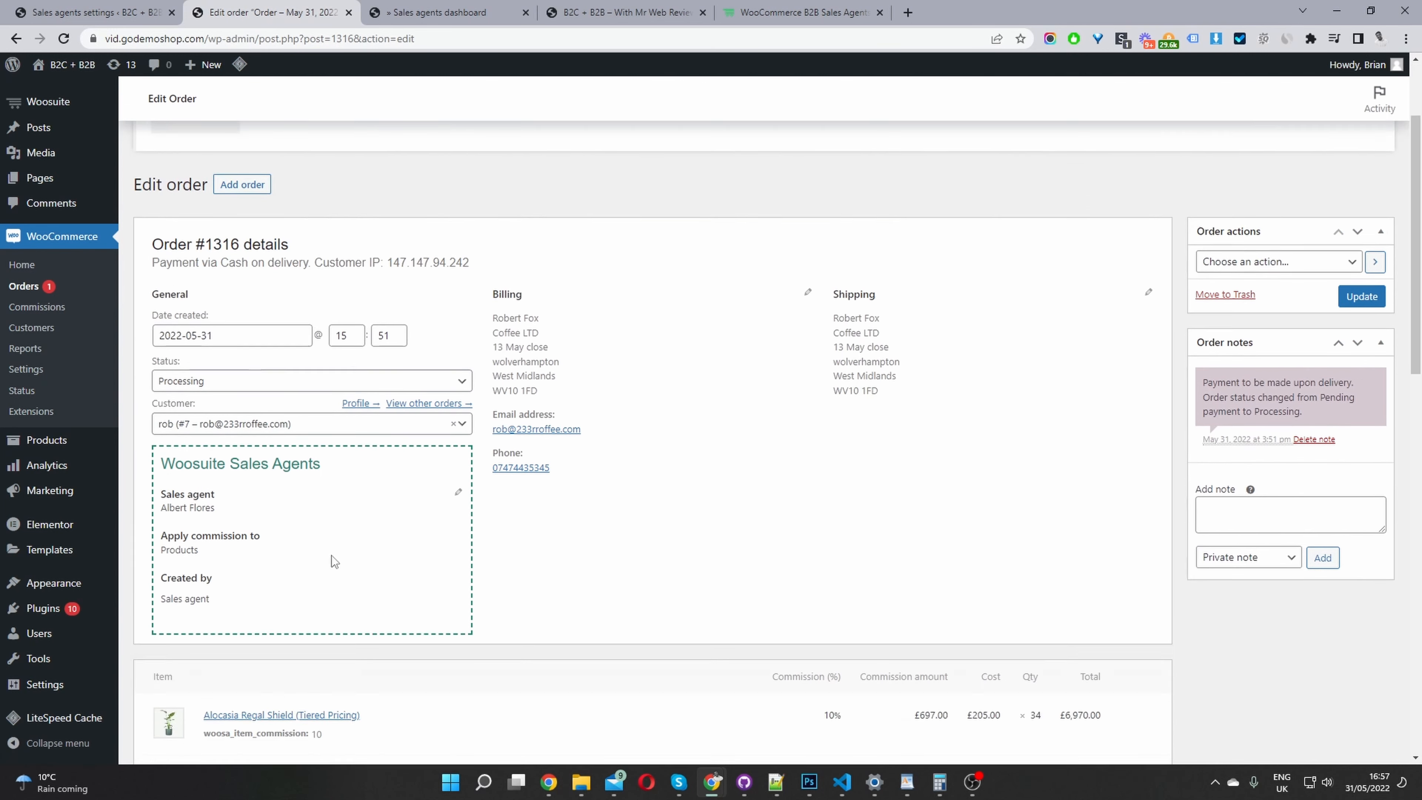
scroll(190, 466, "down", 3)
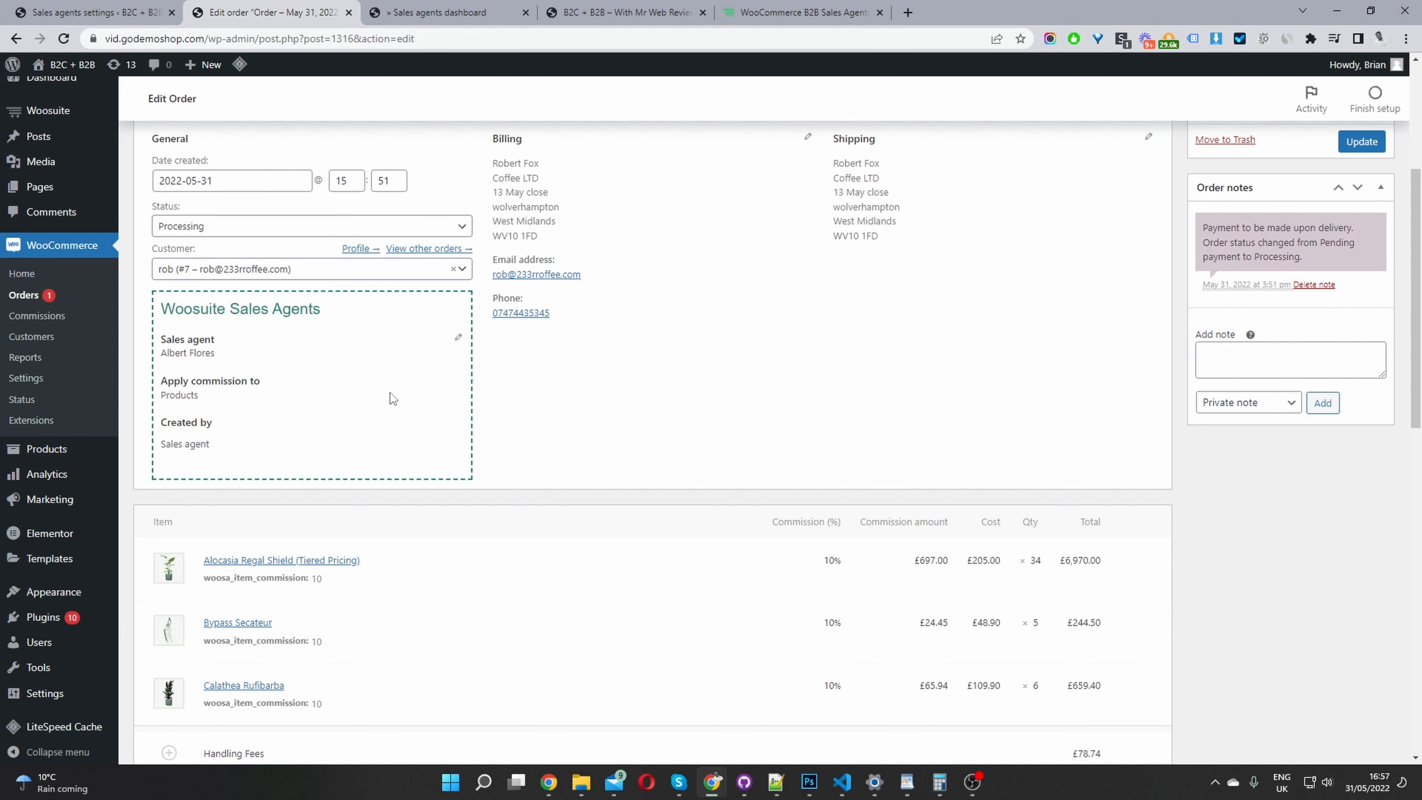
Reassign the order to the second sales agent in the choices and set Created by to Customer, keeping commission on Products only.
left_click(459, 339)
left_click(270, 403)
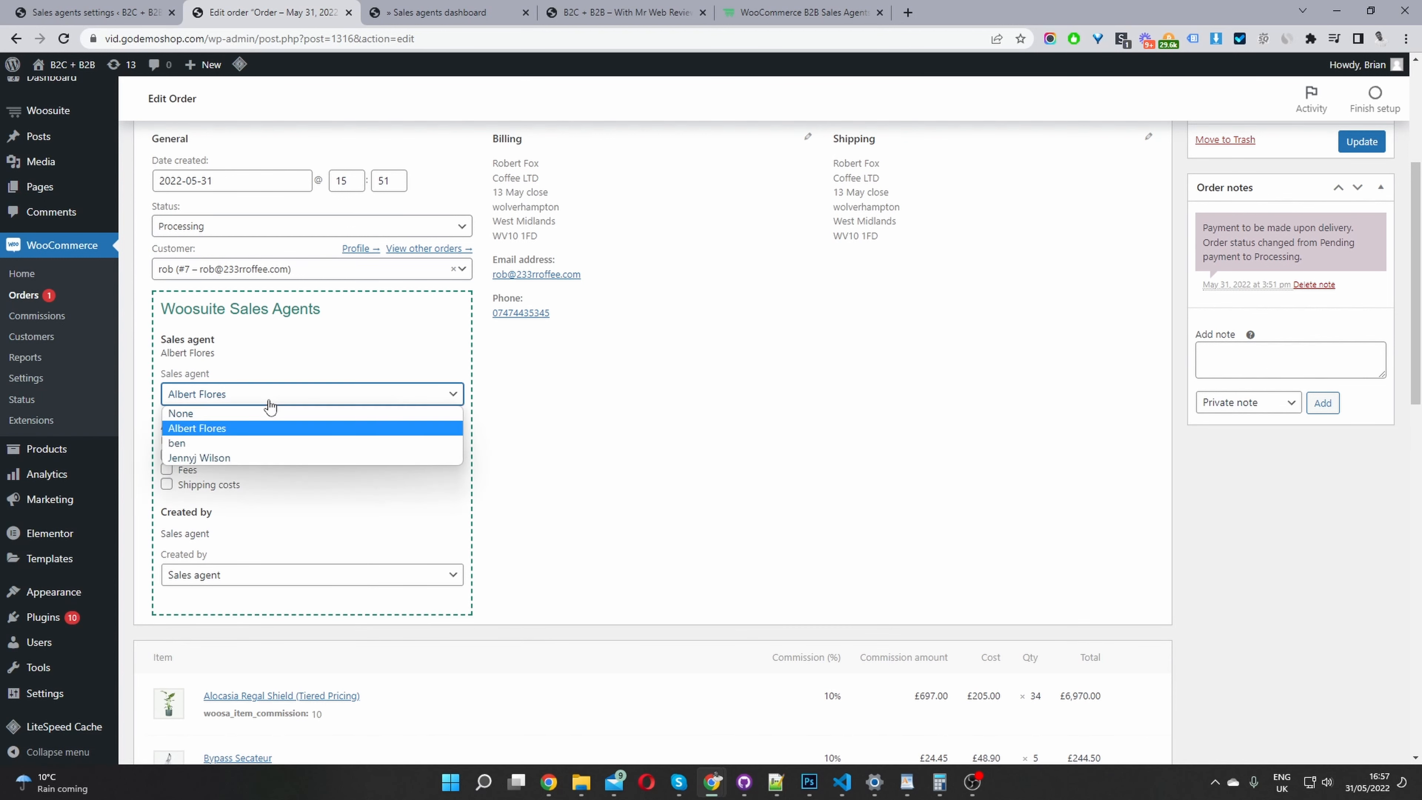
left_click(271, 443)
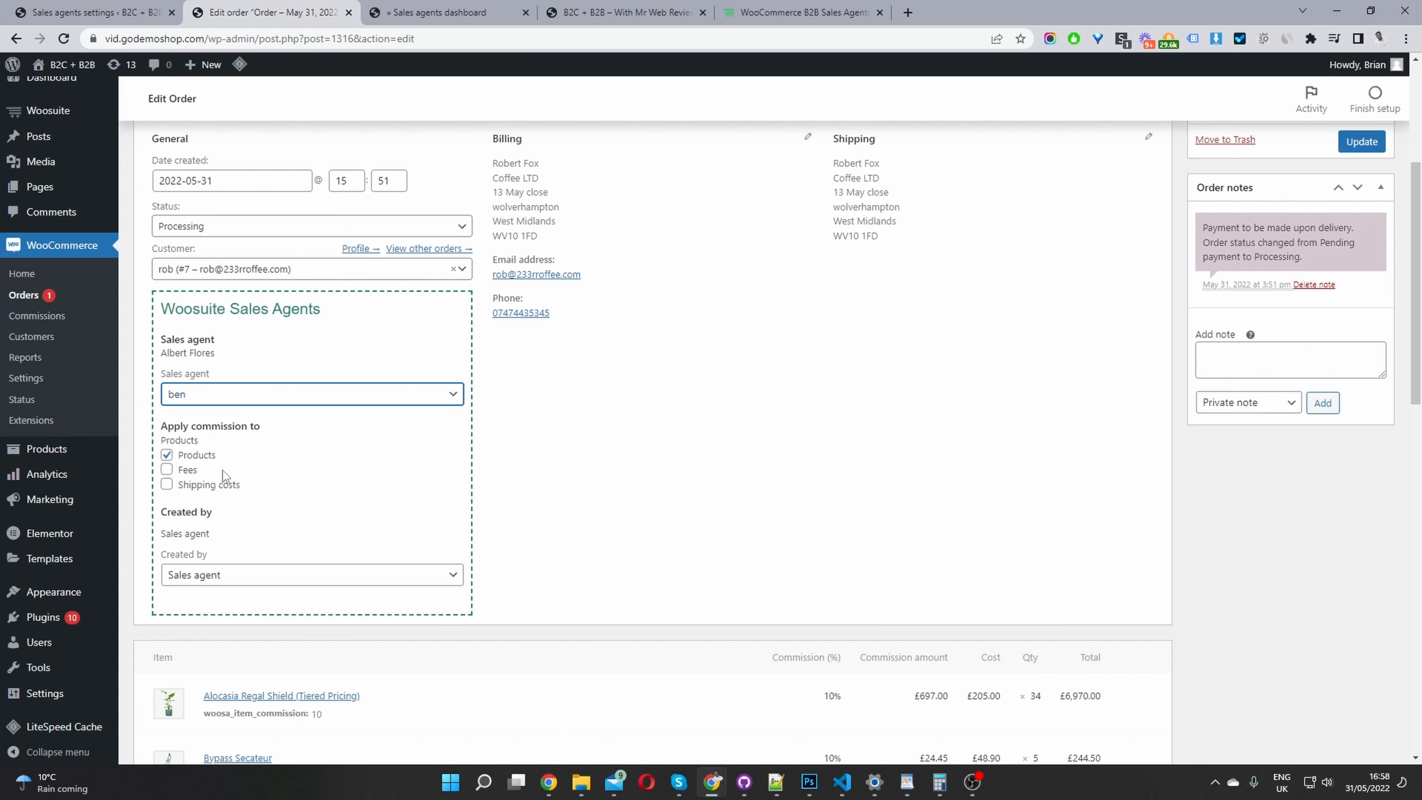
left_click(181, 472)
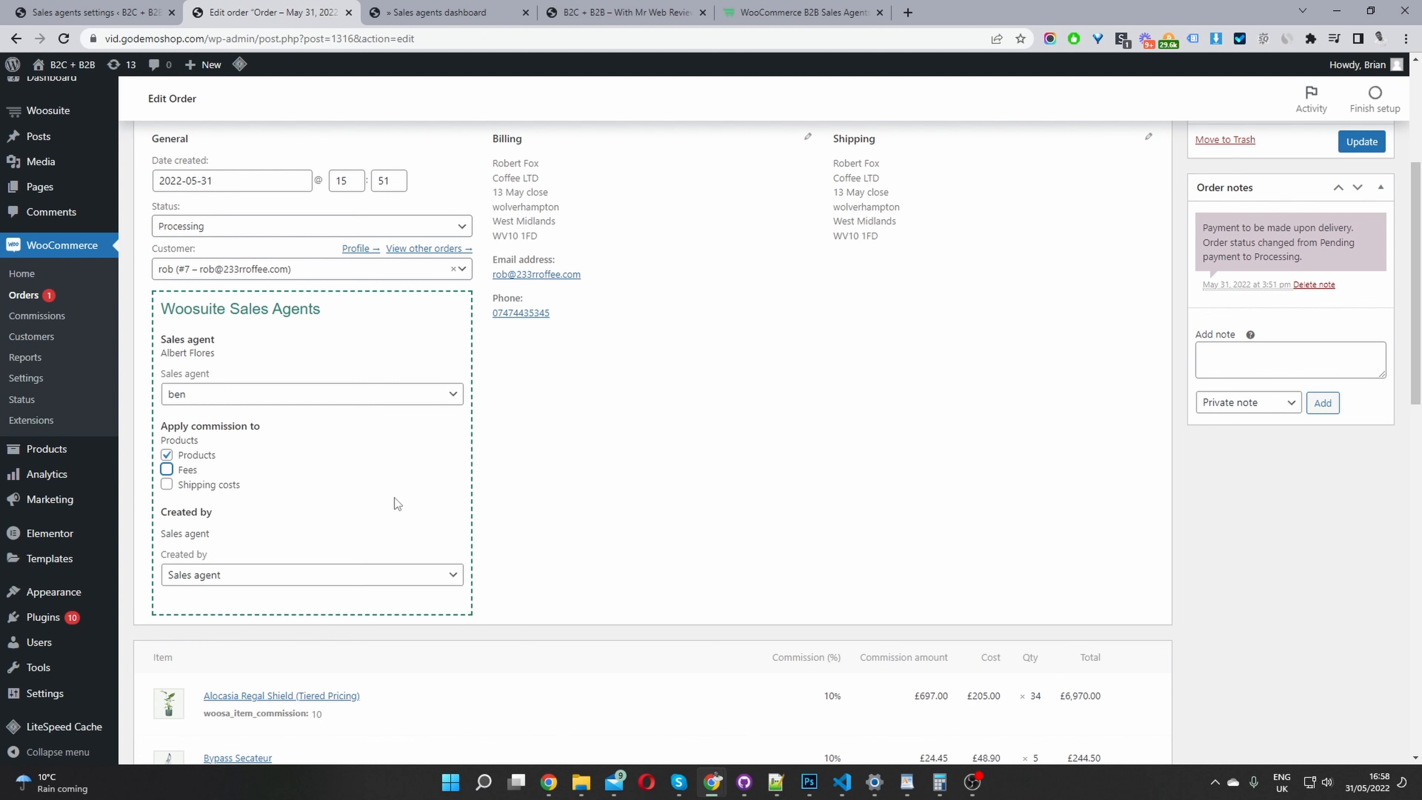
left_click(330, 575)
left_click(297, 609)
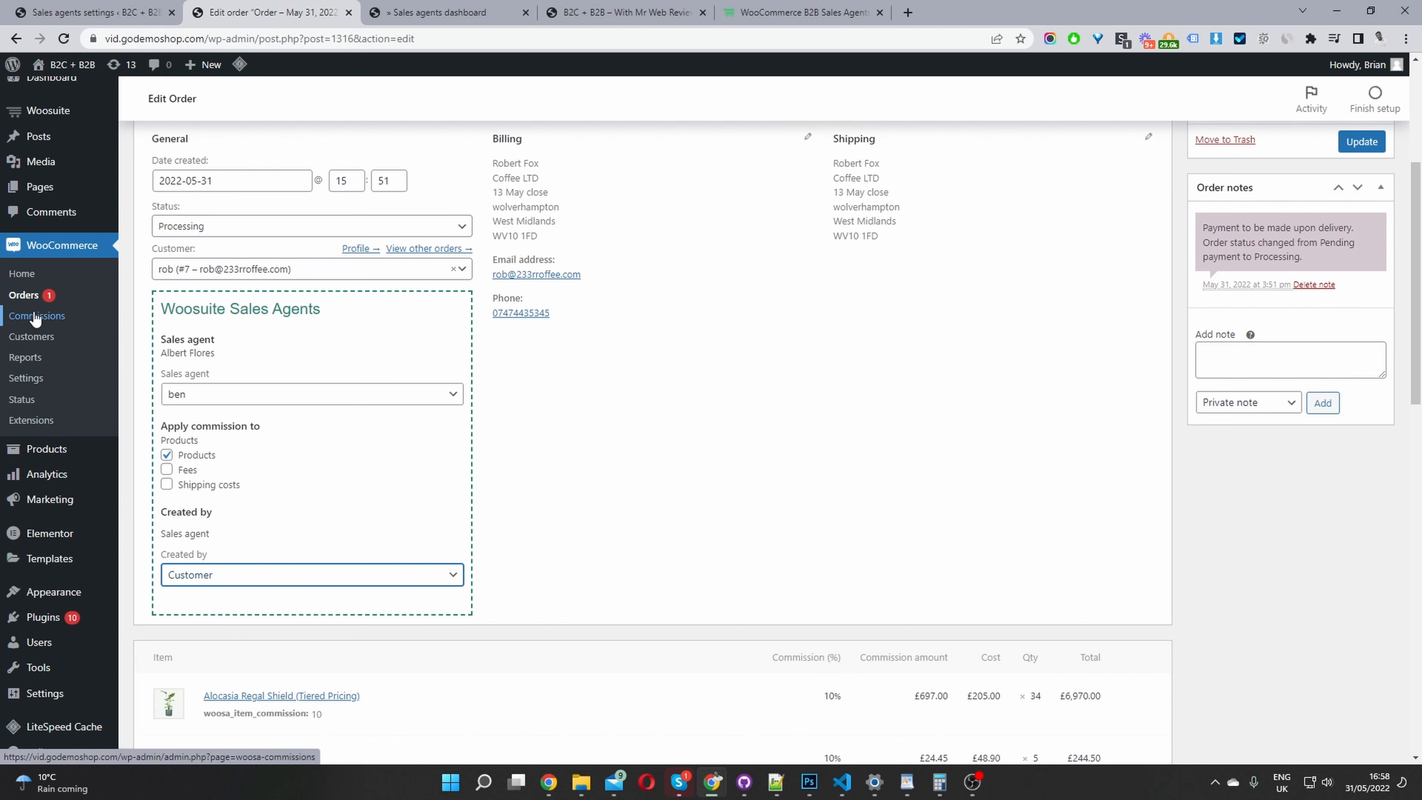
Open the full product list in a new tab and open the Single Prong Weeder product for editing.
mouse_move(90, 458)
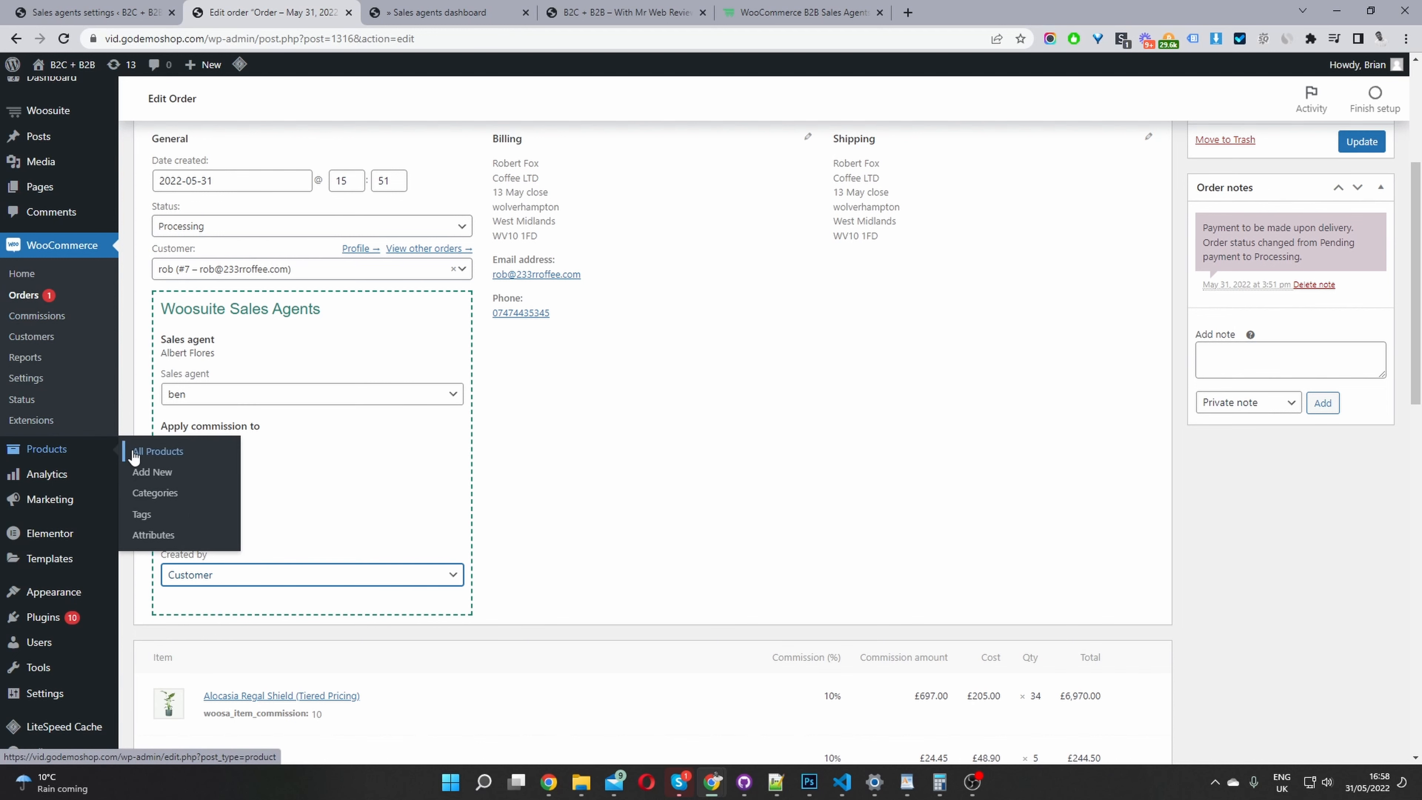
middle_click(157, 451)
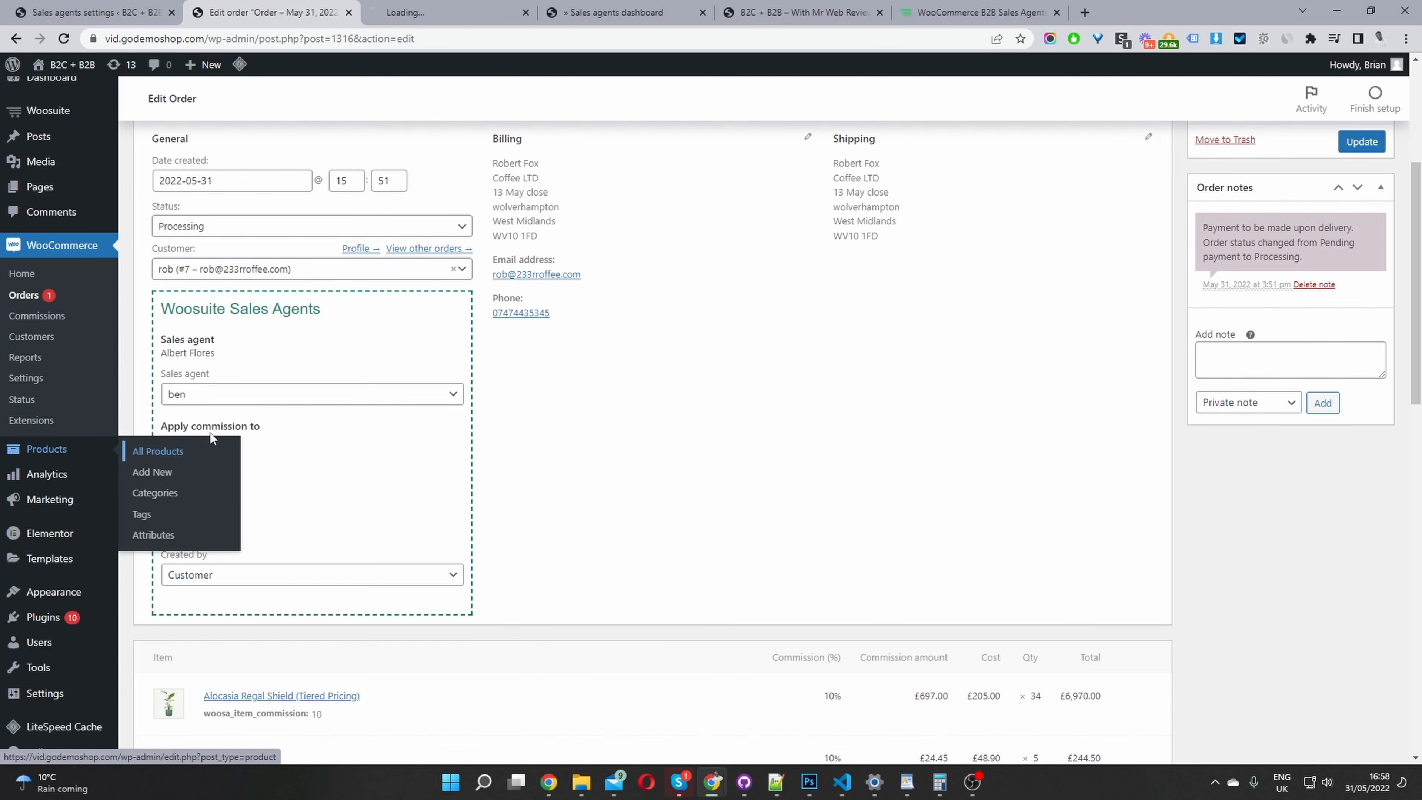
left_click(492, 8)
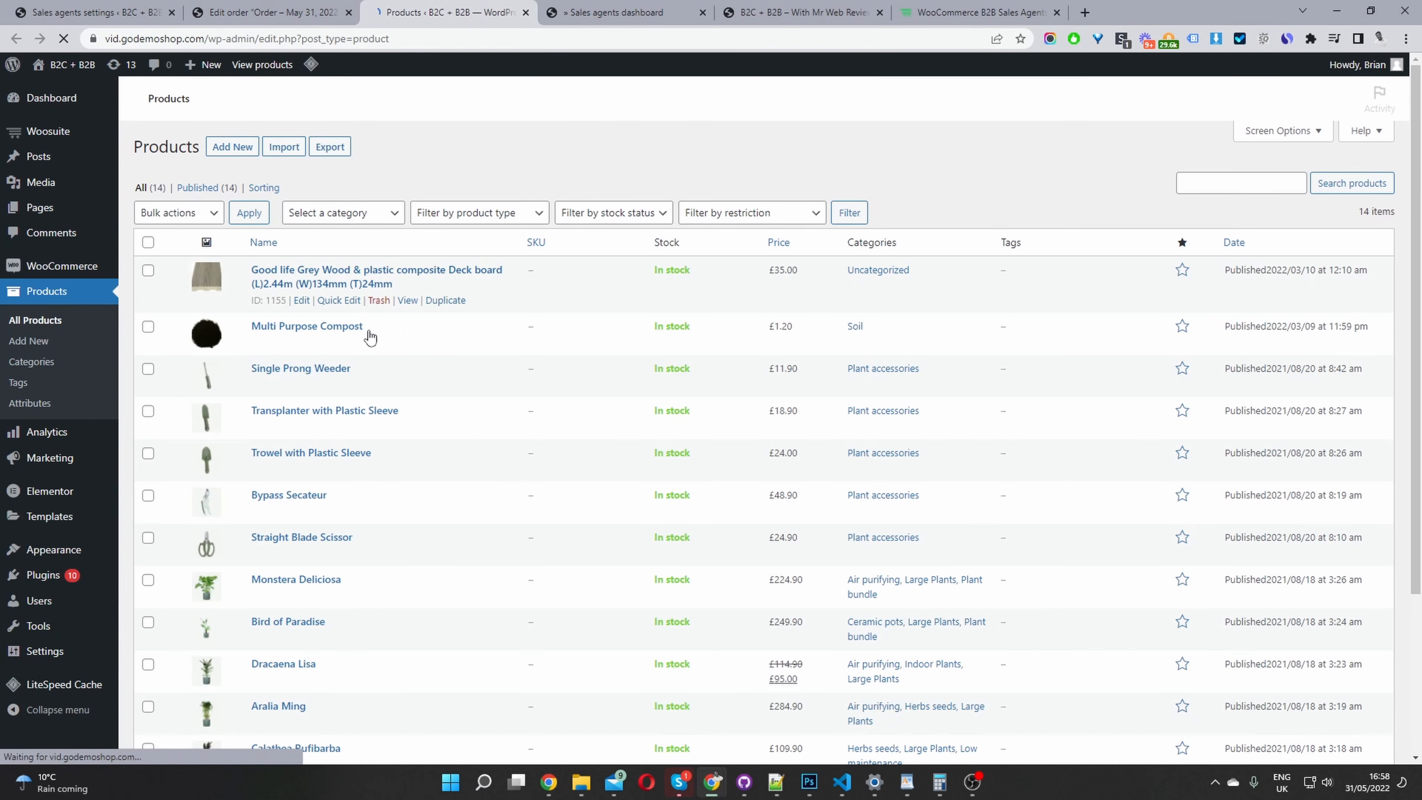
scroll(281, 337, "down", 1)
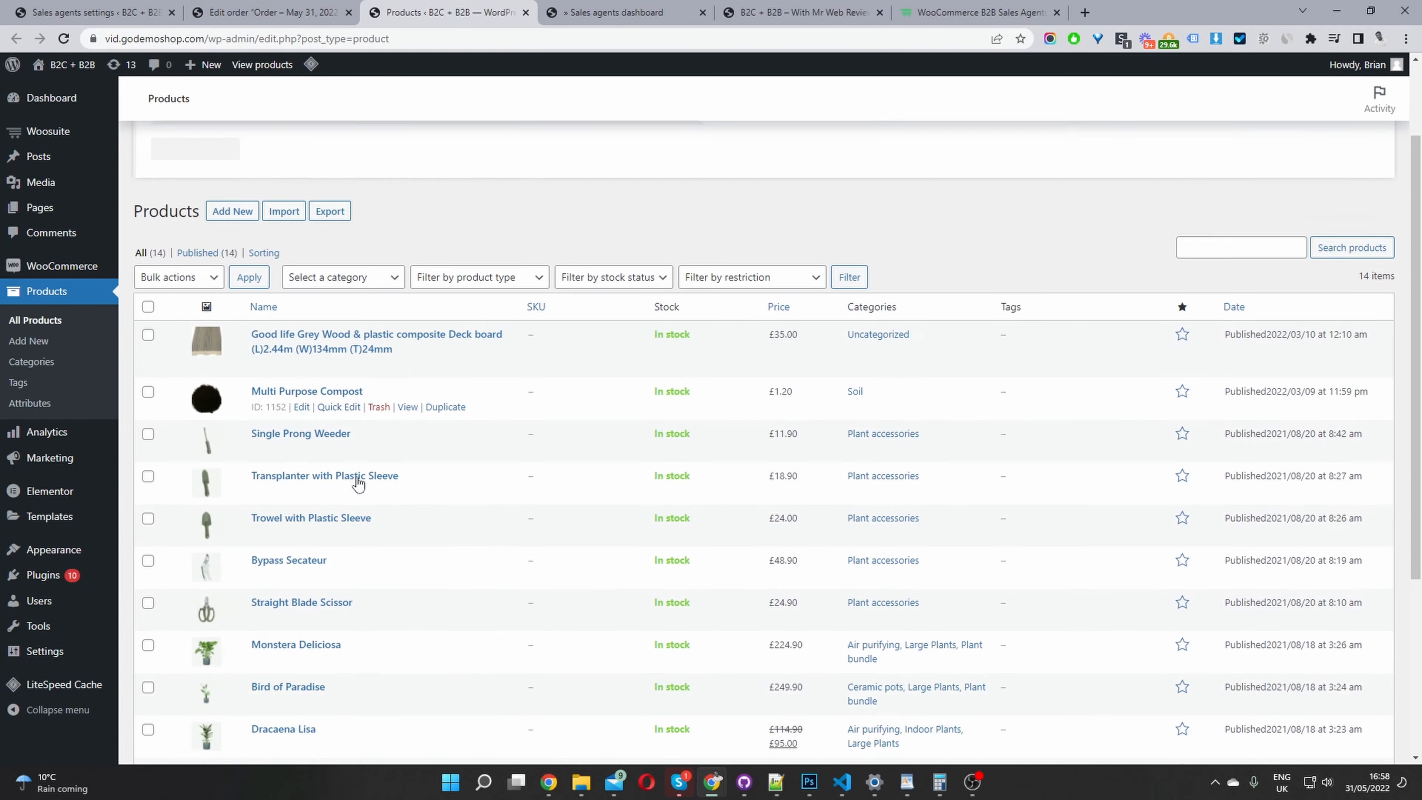
mouse_move(195, 303)
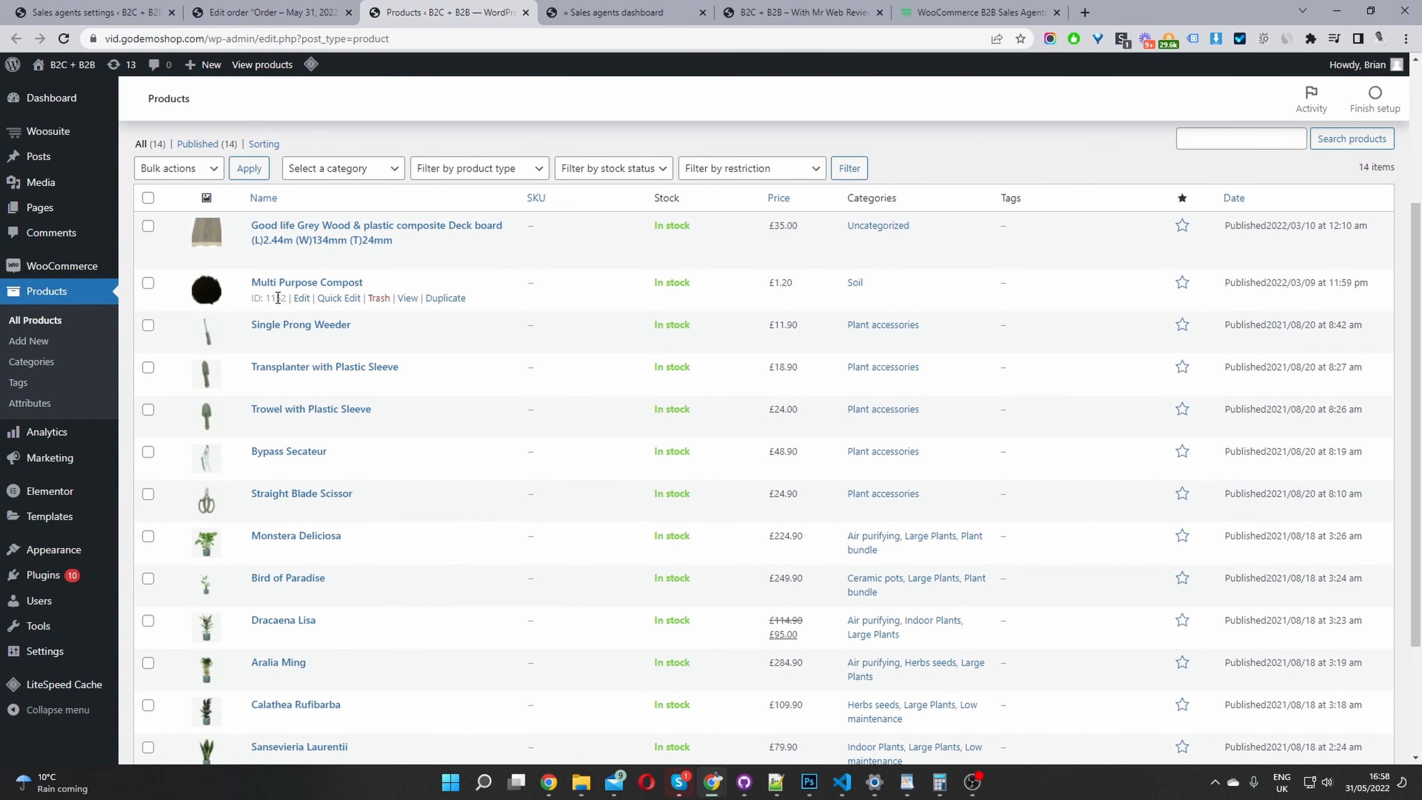
left_click(302, 340)
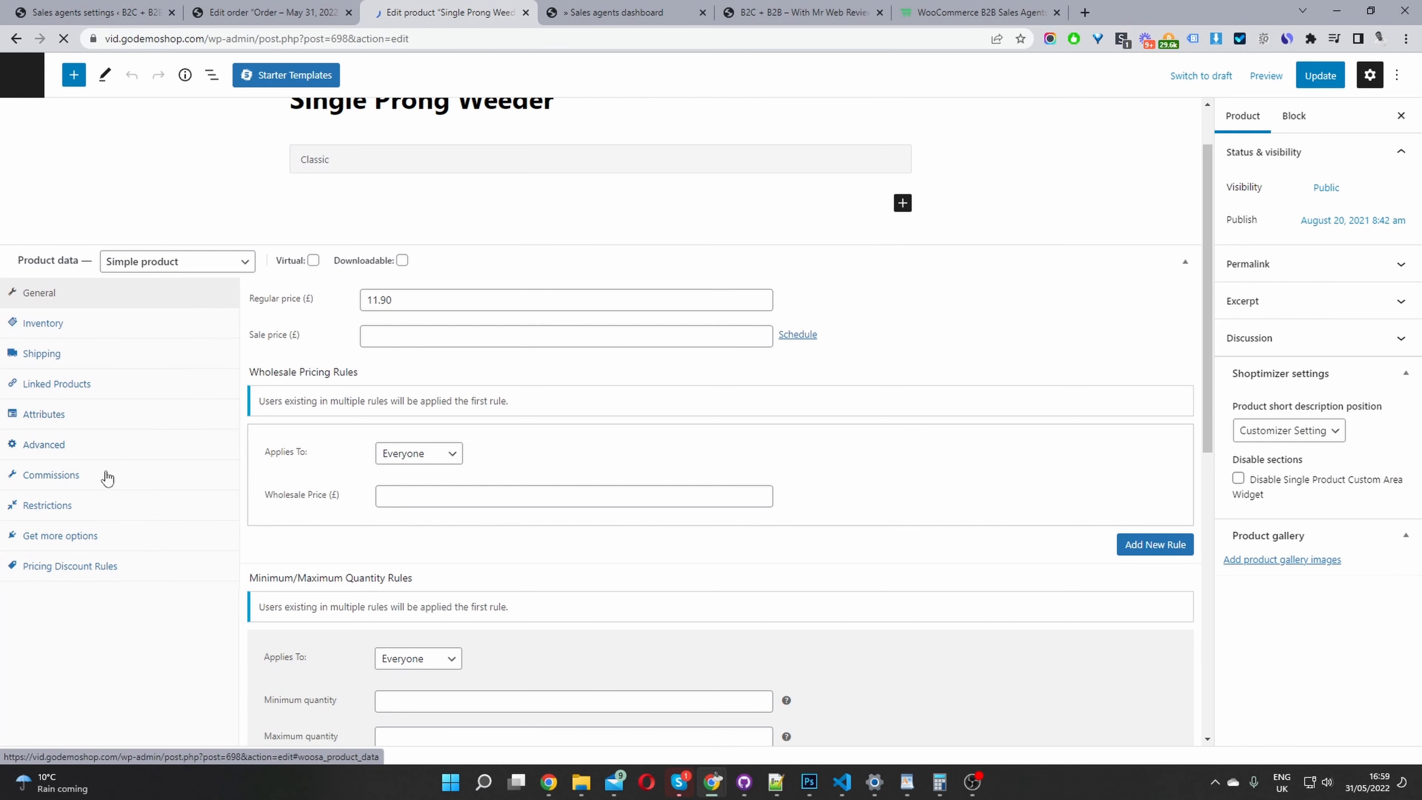
Set the Single Prong Weeder's commission to 5% for each of the three sales agents.
left_click(67, 483)
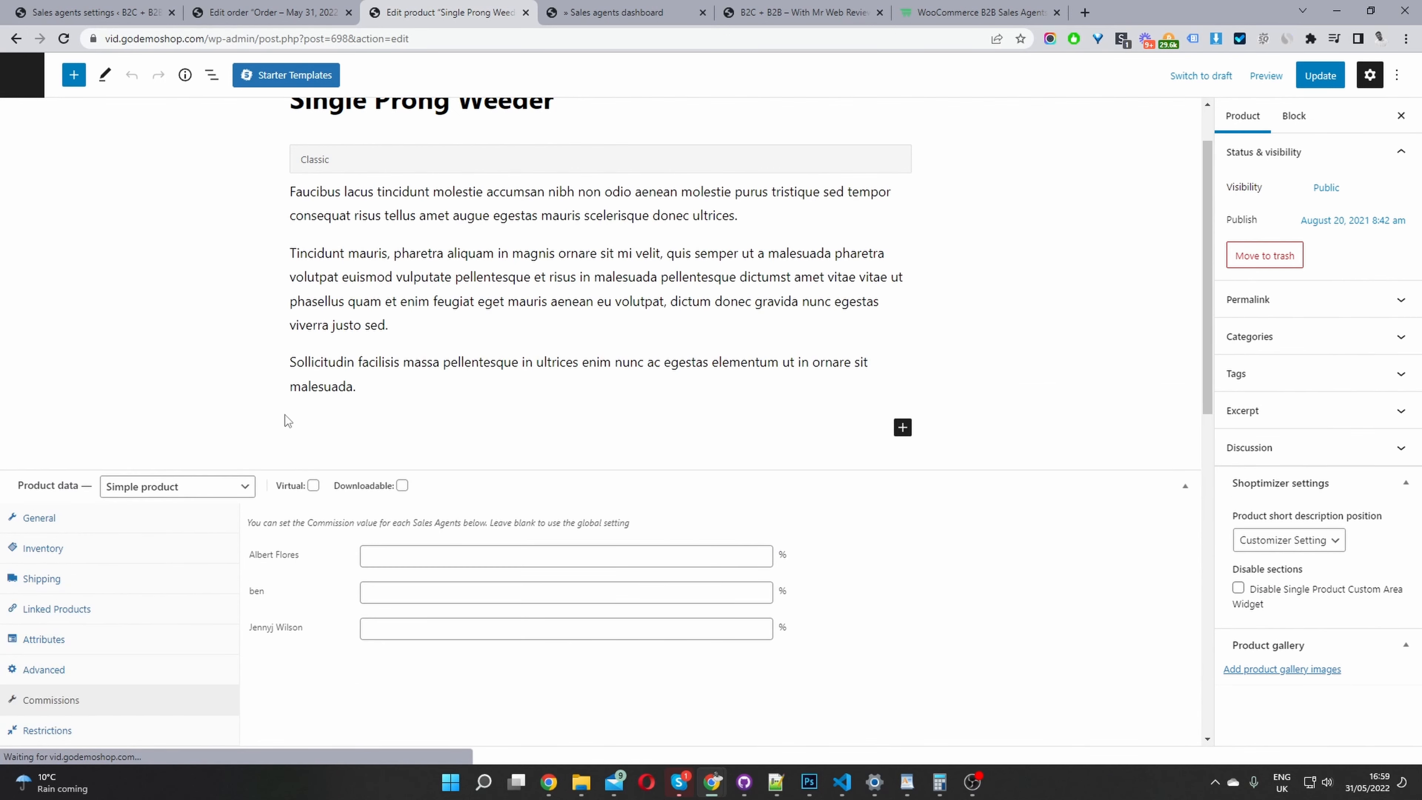
left_click(425, 562)
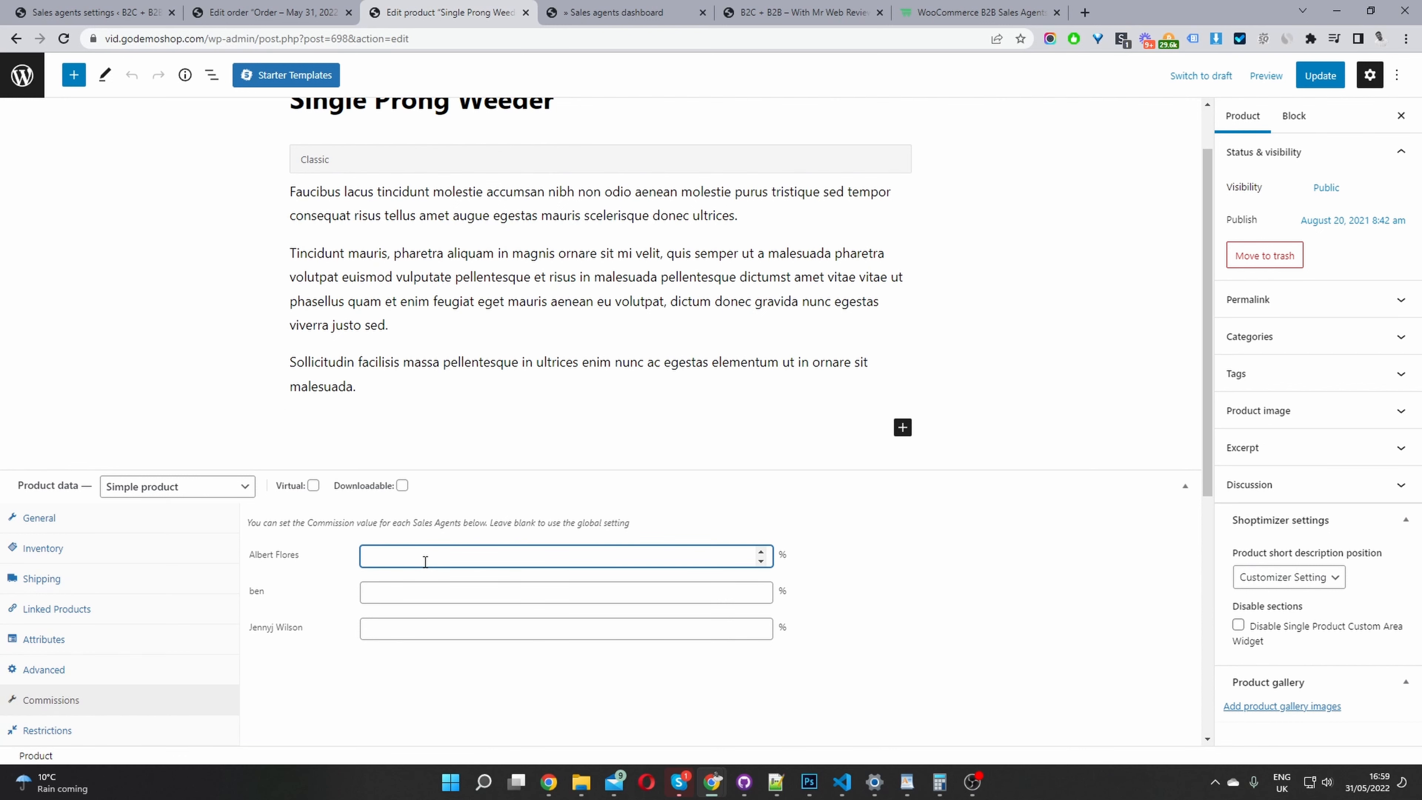
type("5")
key("Tab")
type("5")
key("Tab")
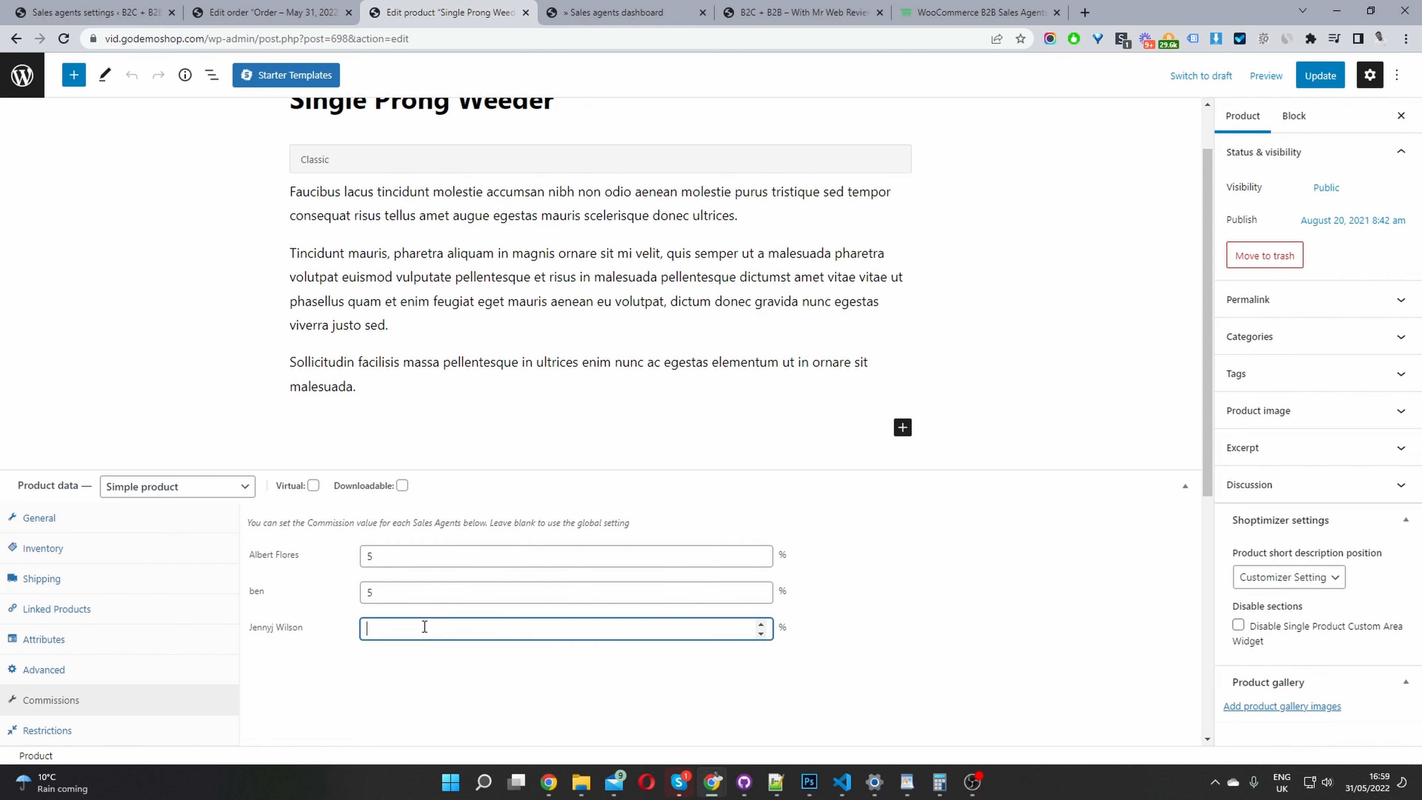
type("5")
left_click(880, 627)
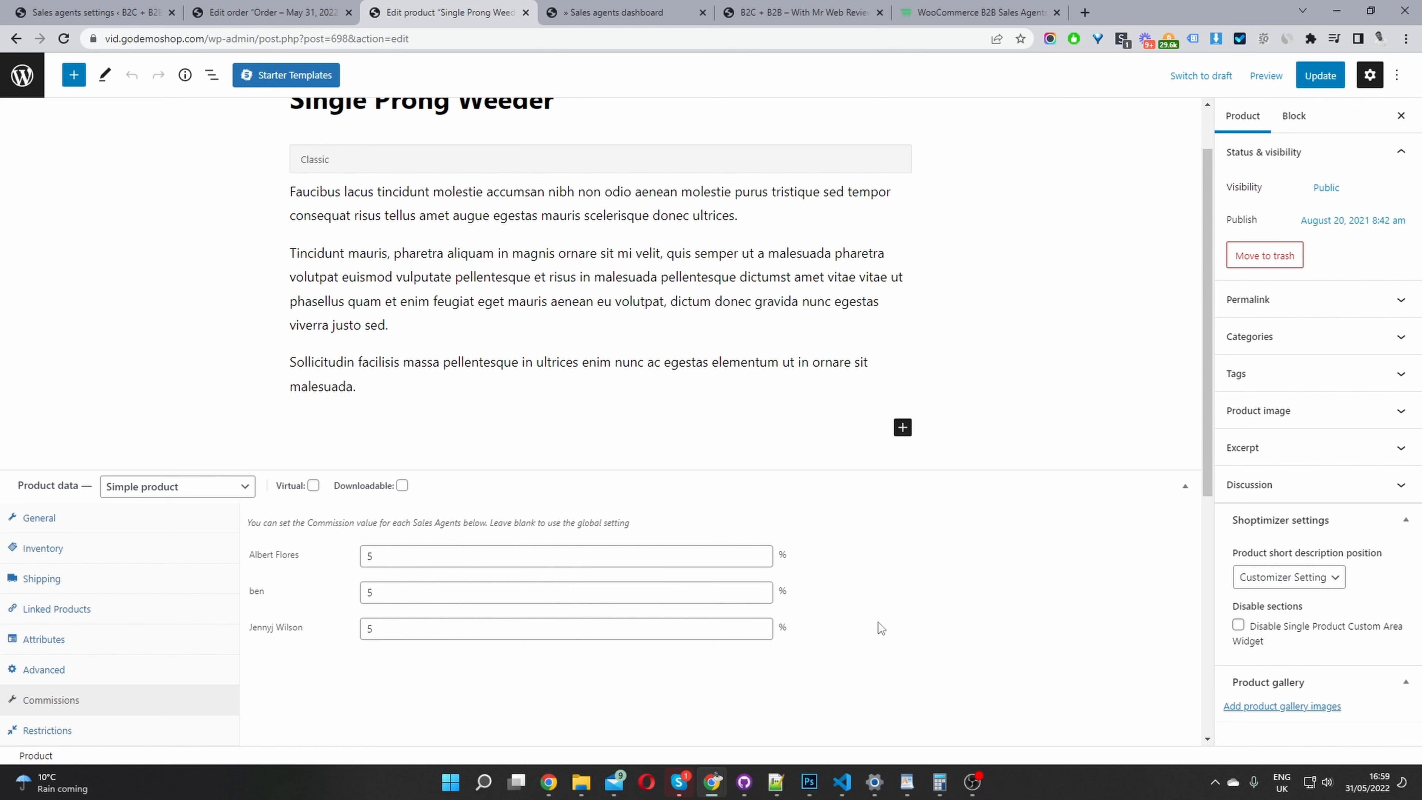